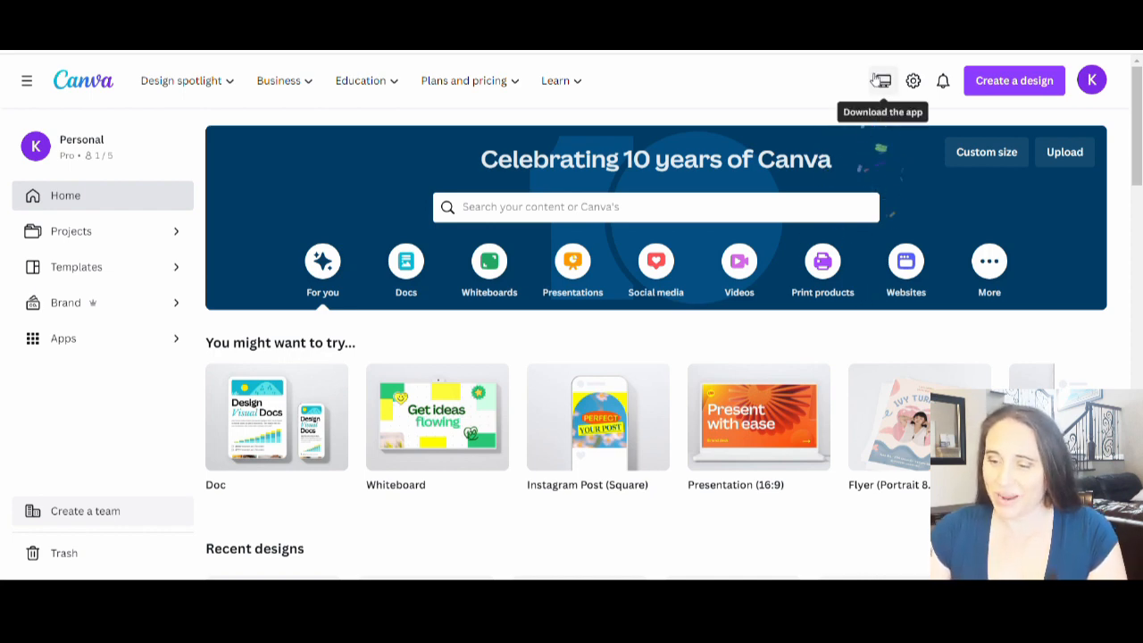
Step: Create a custom 4500 × 5400 px design and set its page background to black (#000000)
left_click(1000, 159)
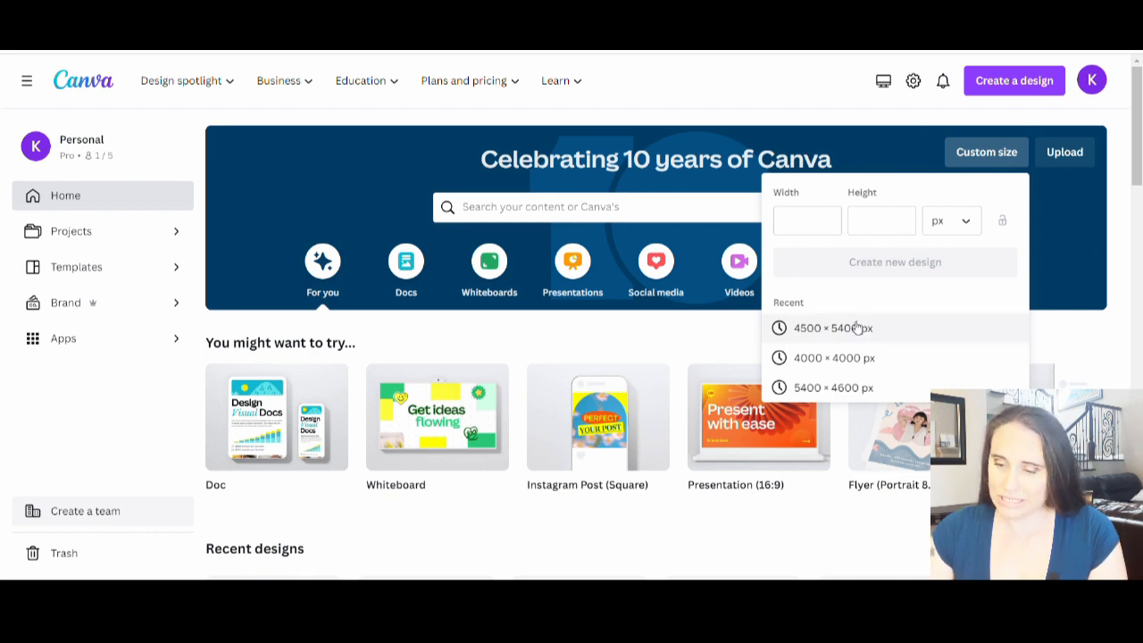
left_click(820, 332)
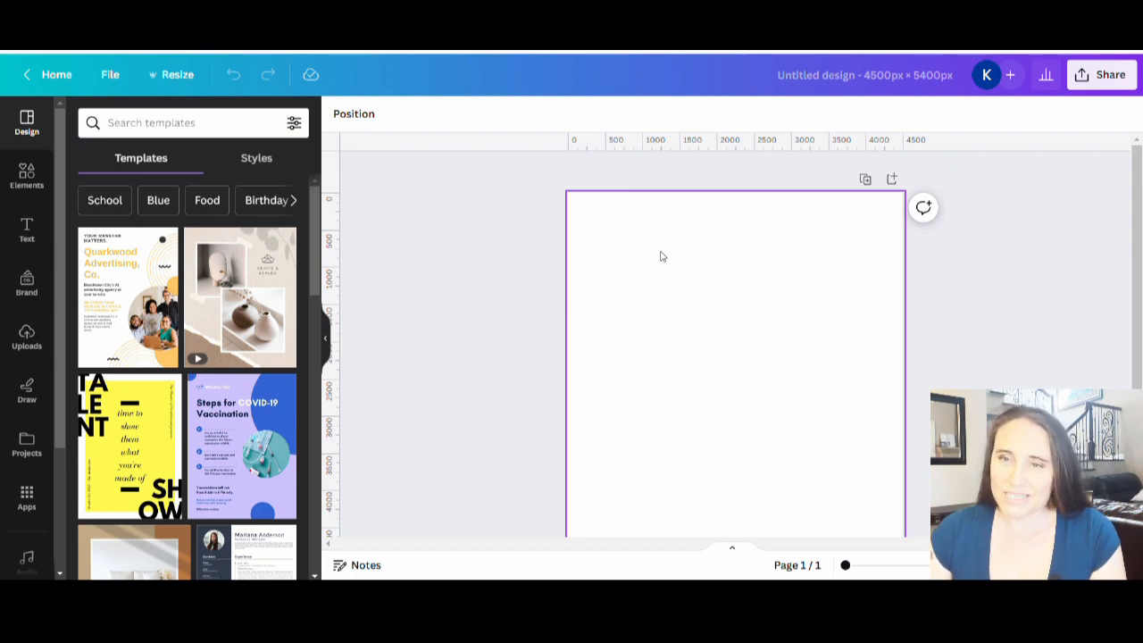
left_click(737, 260)
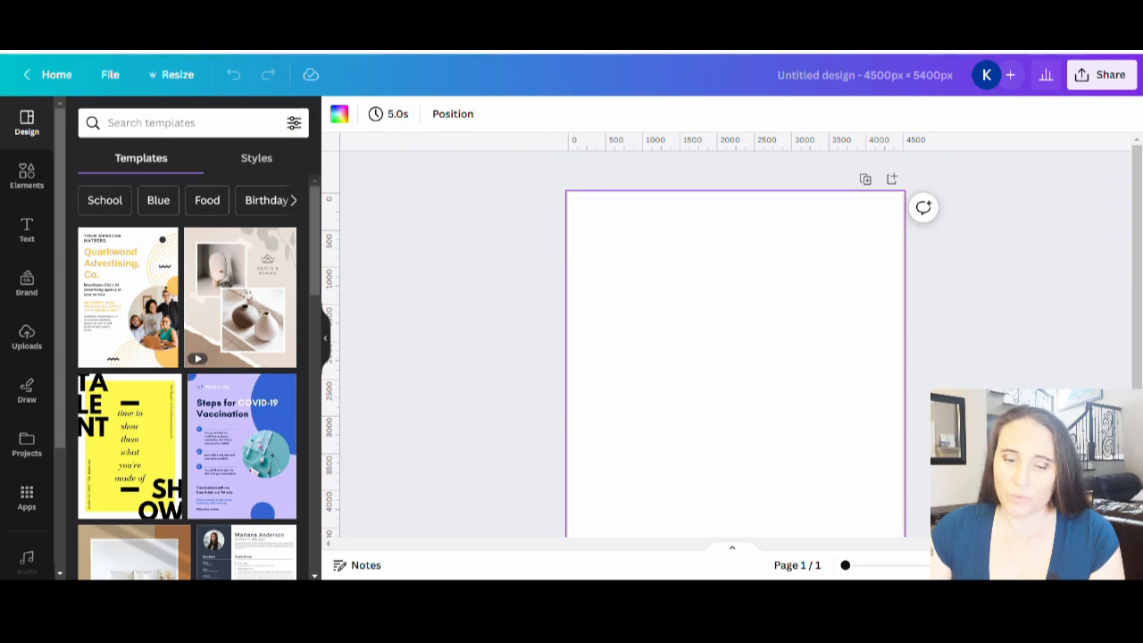
left_click(339, 114)
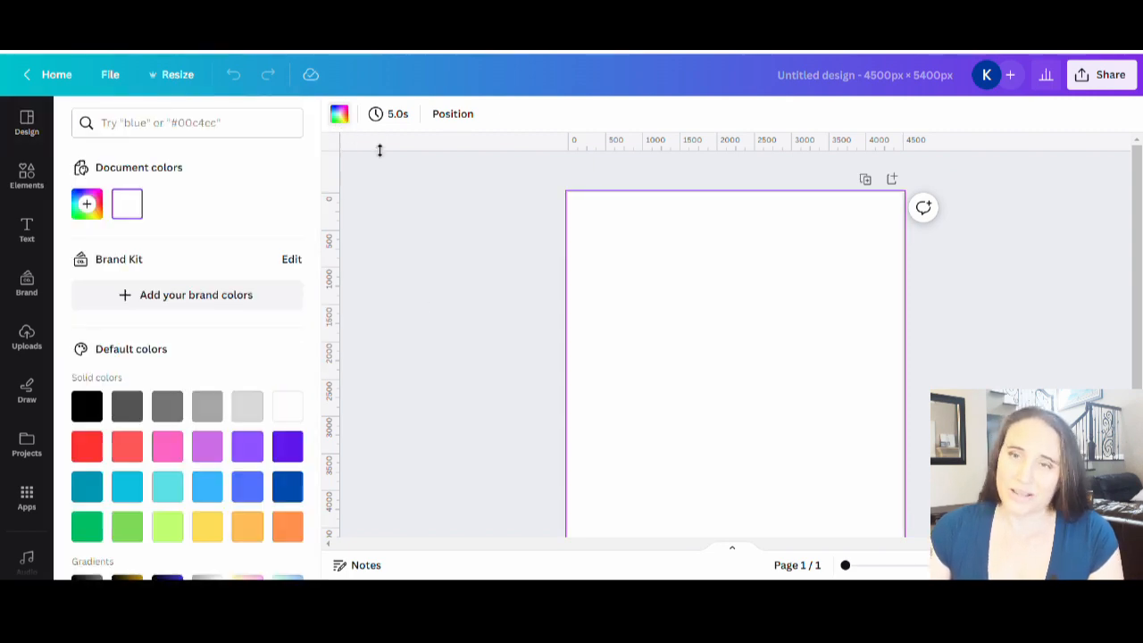
left_click(87, 405)
left_click(494, 322)
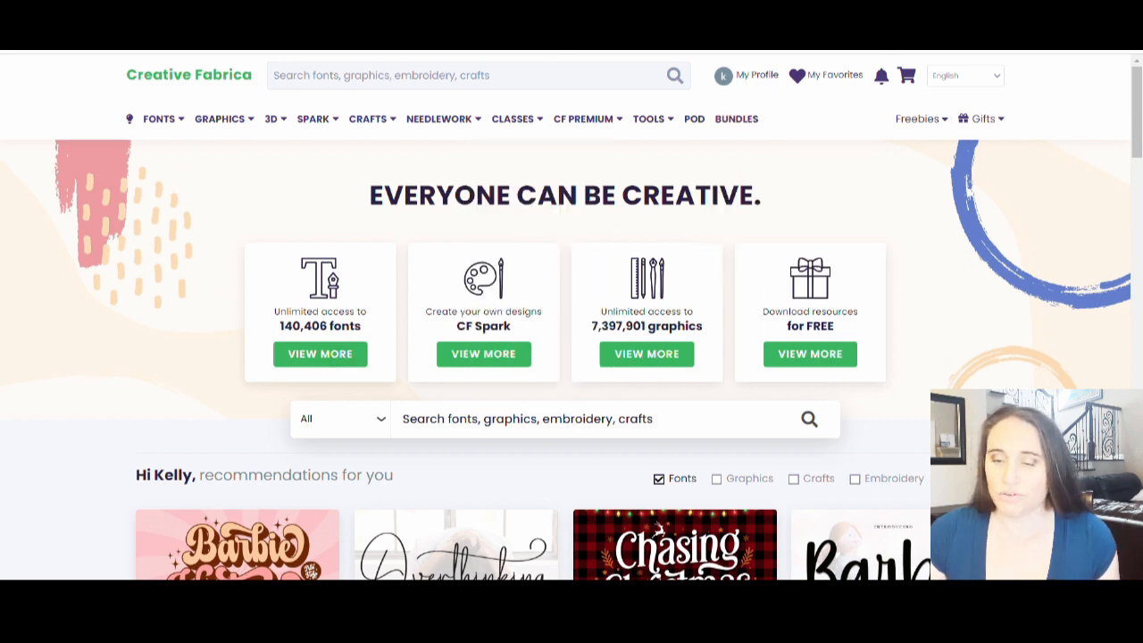
Step: Switch to Creative Fabrica and look through the full collection of Print On Demand graphics
left_click(694, 122)
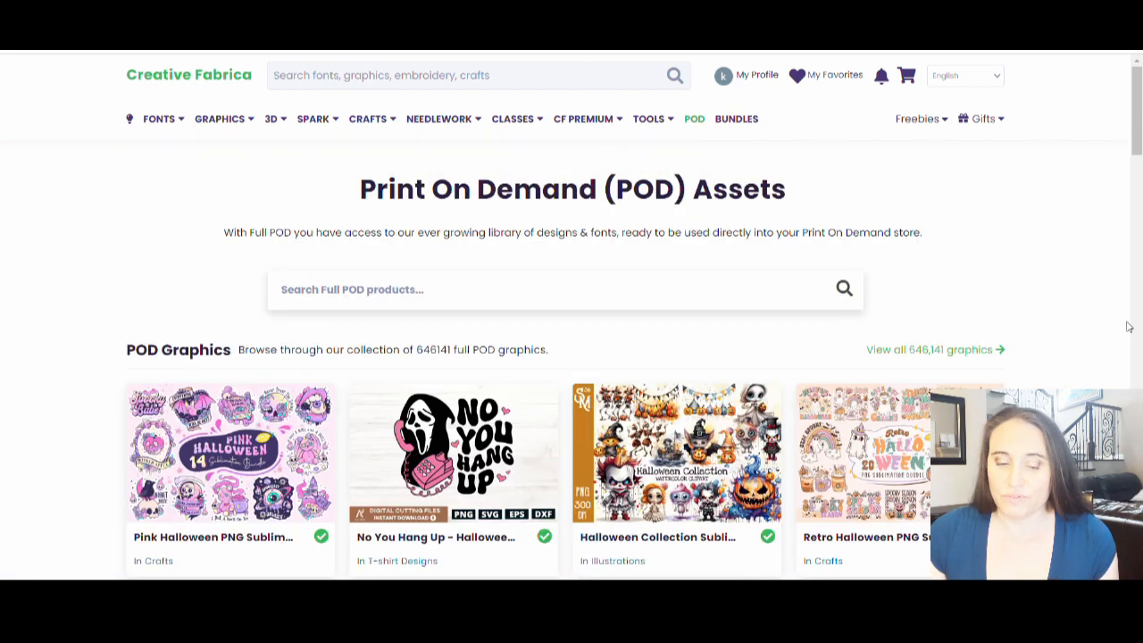
left_click(939, 348)
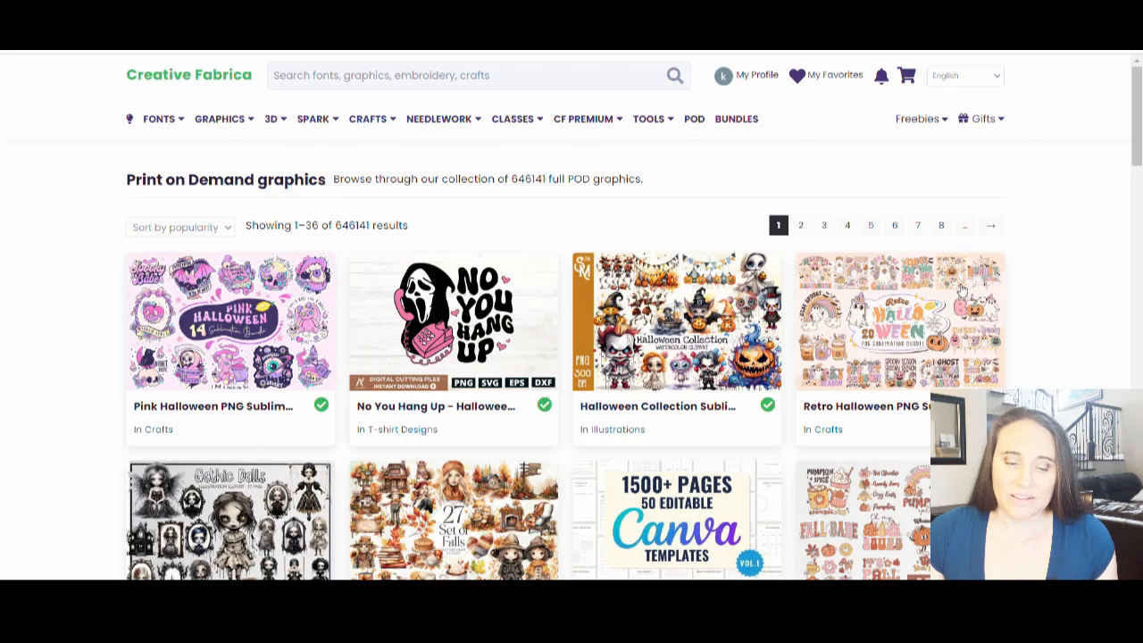
scroll(1007, 306, "down", 2)
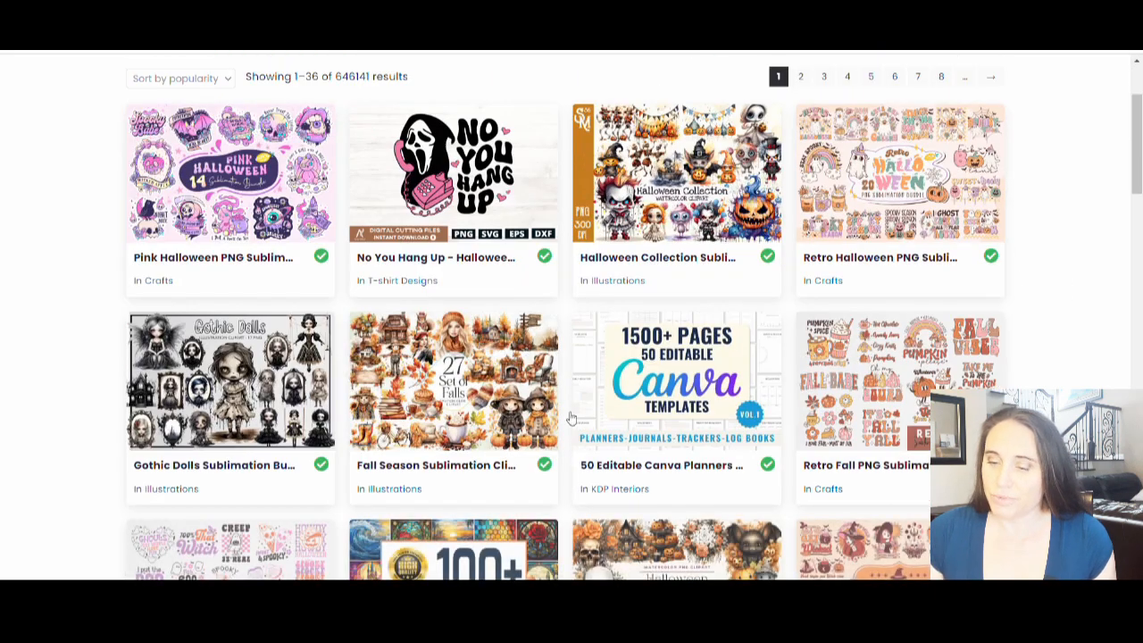
scroll(760, 89, "down", 2)
scroll(918, 289, "down", 2)
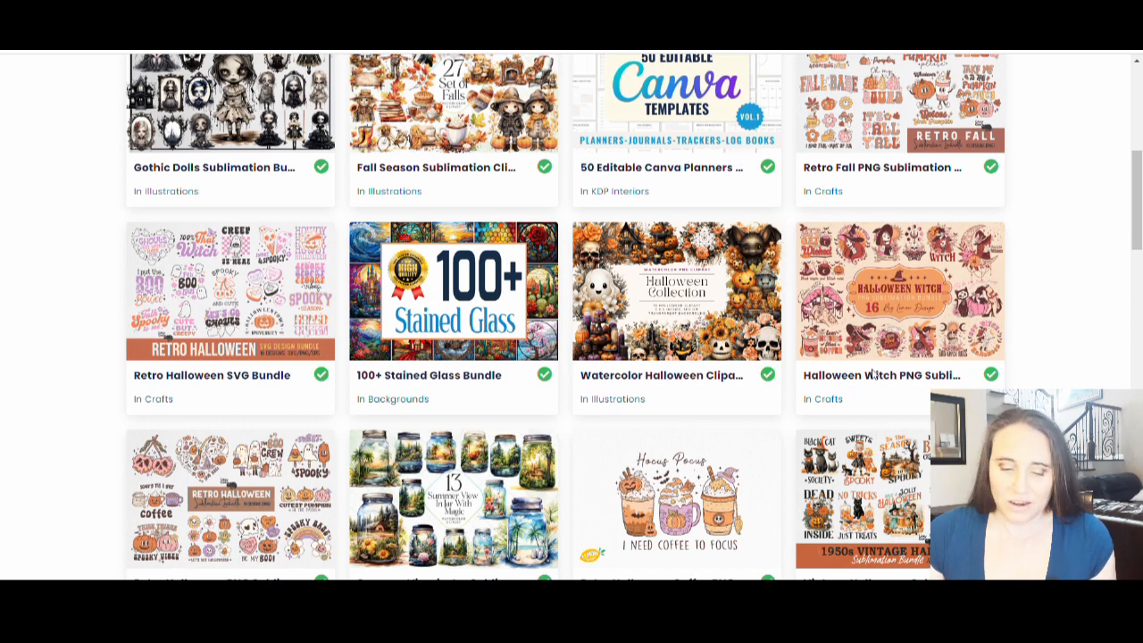
Step: Search Creative Fabrica for "retro fall"
scroll(344, 327, "up", 6)
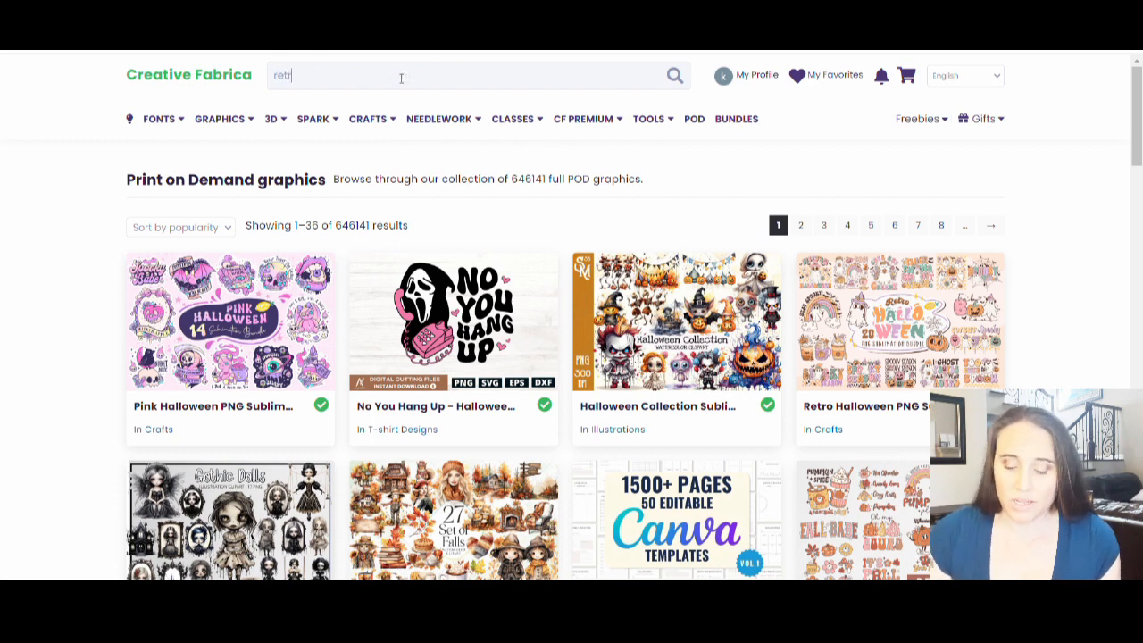
type("ll")
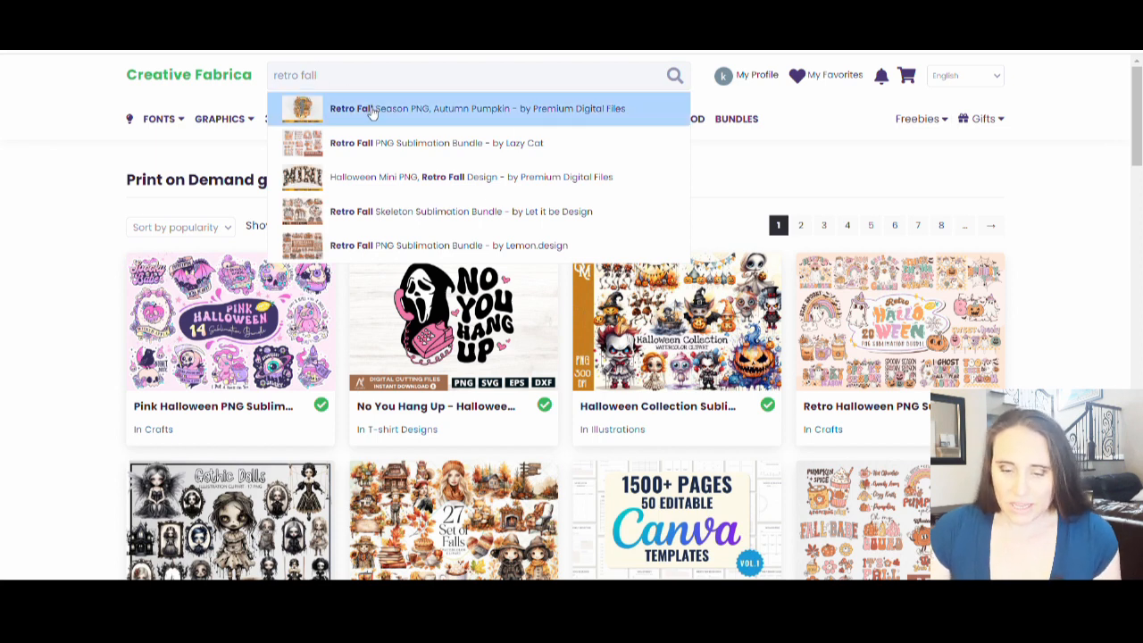
key("Return")
mouse_move(928, 121)
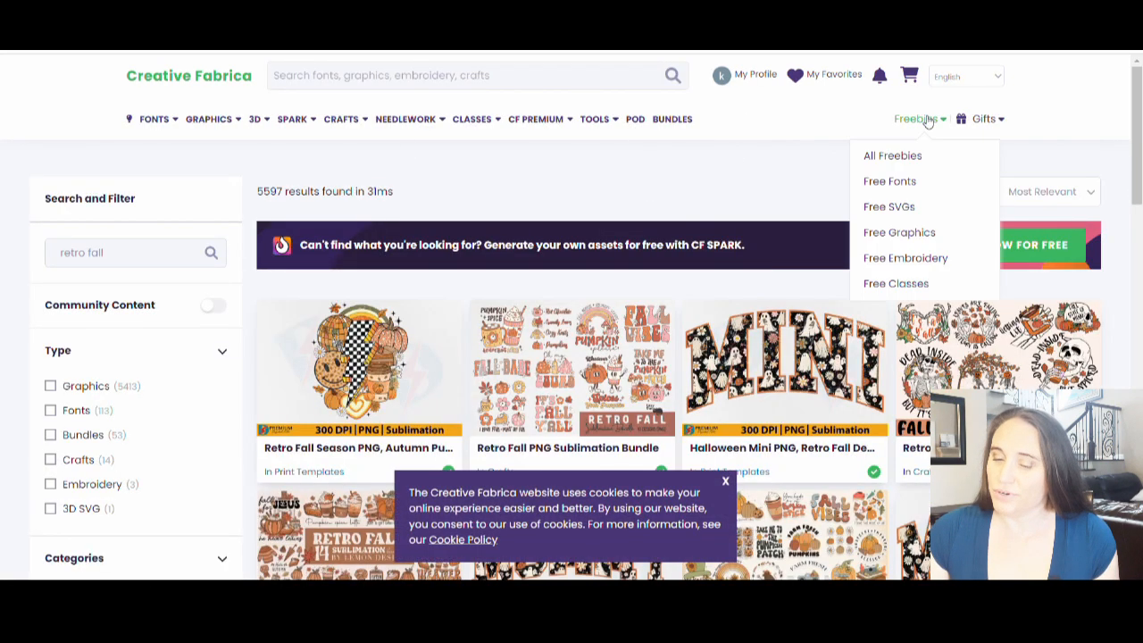
Step: Examine the retro fall results for a graphic bundle suitable for a print-on-demand design
scroll(444, 224, "down", 3)
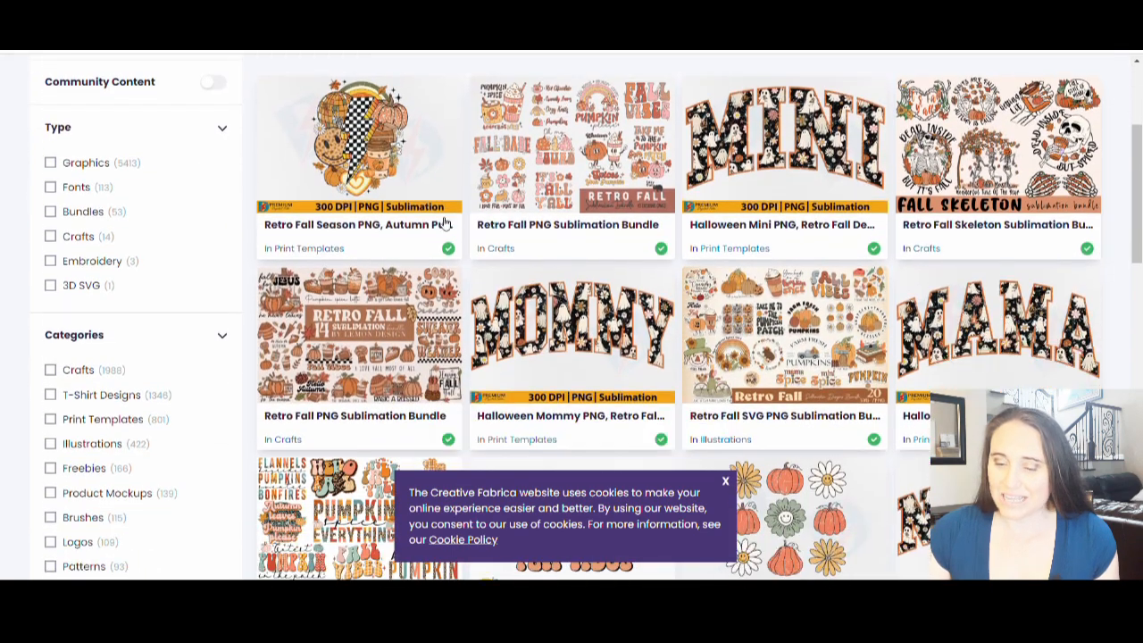
scroll(444, 224, "down", 4)
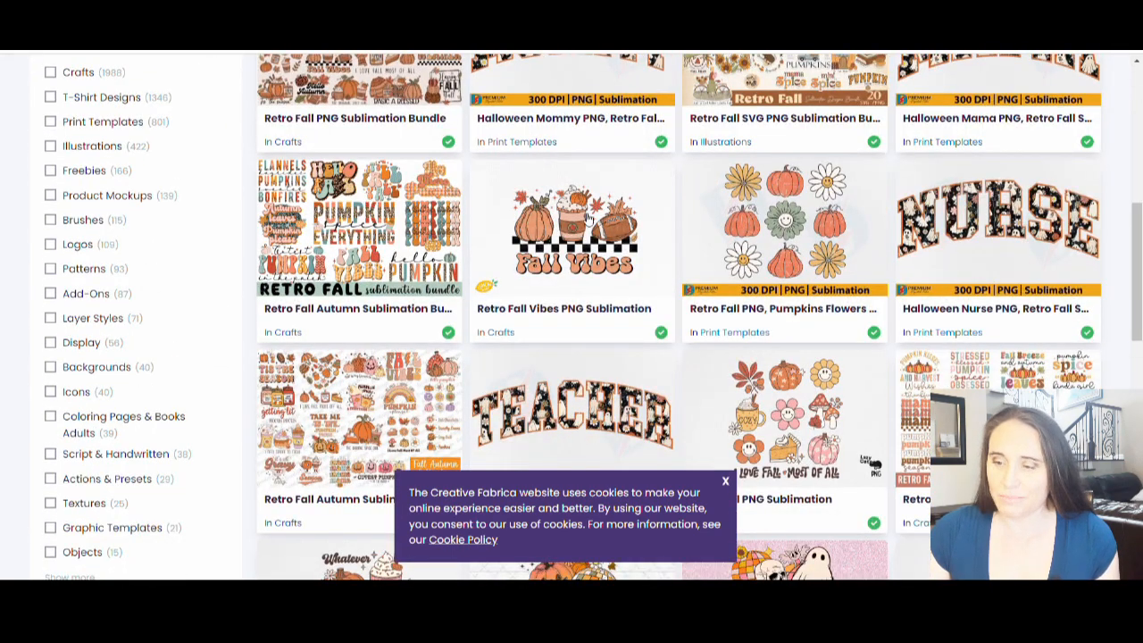
scroll(588, 217, "down", 3)
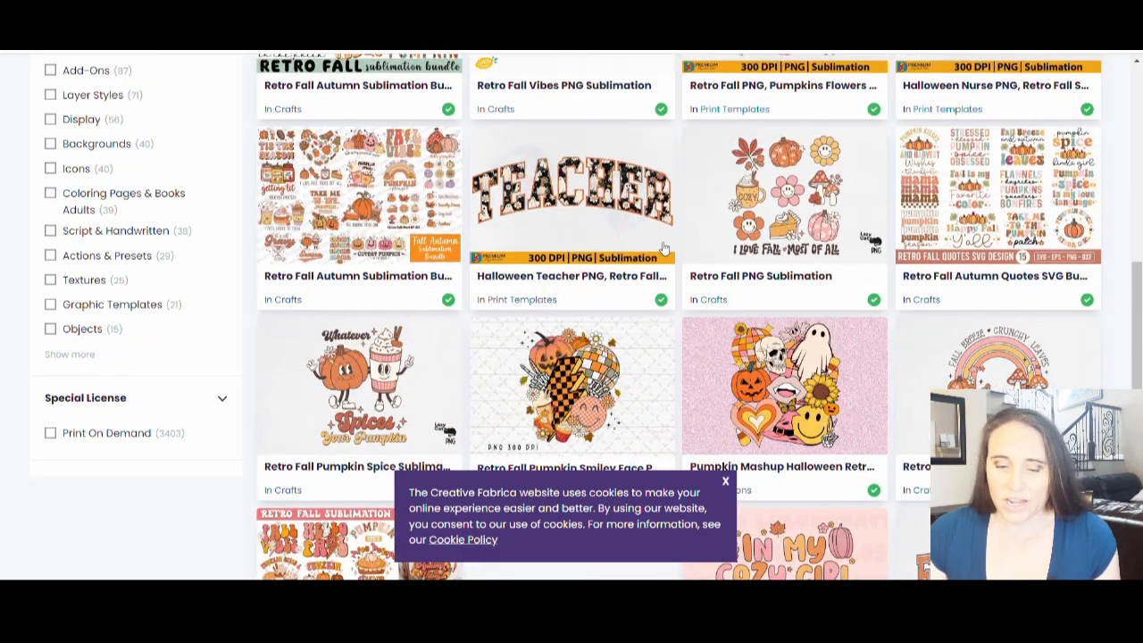
scroll(634, 268, "down", 2)
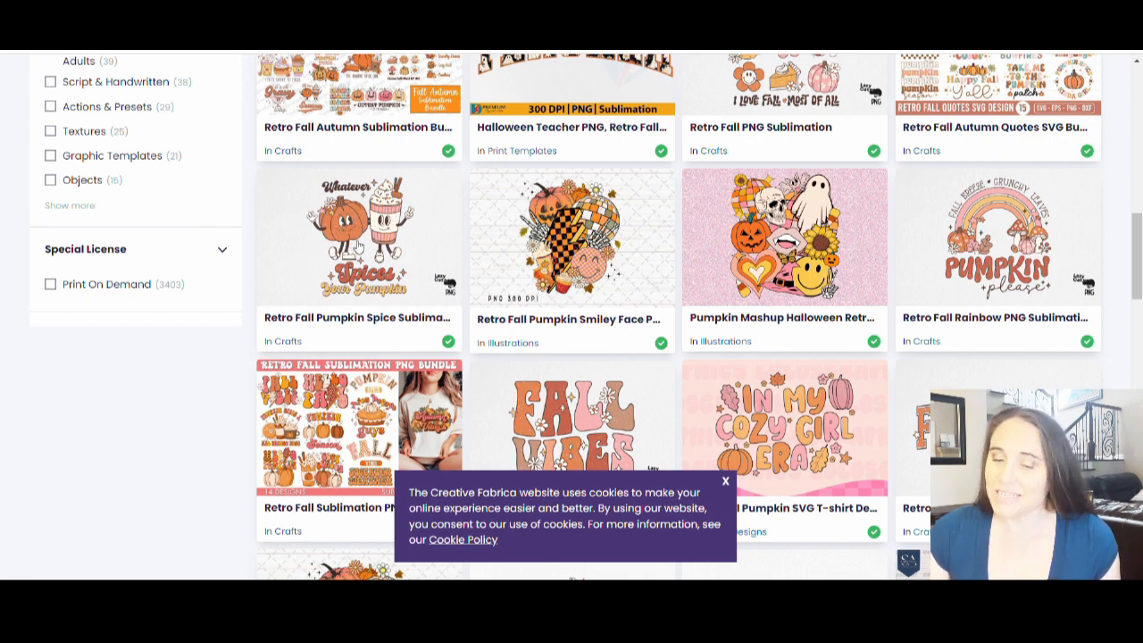
scroll(875, 268, "up", 3)
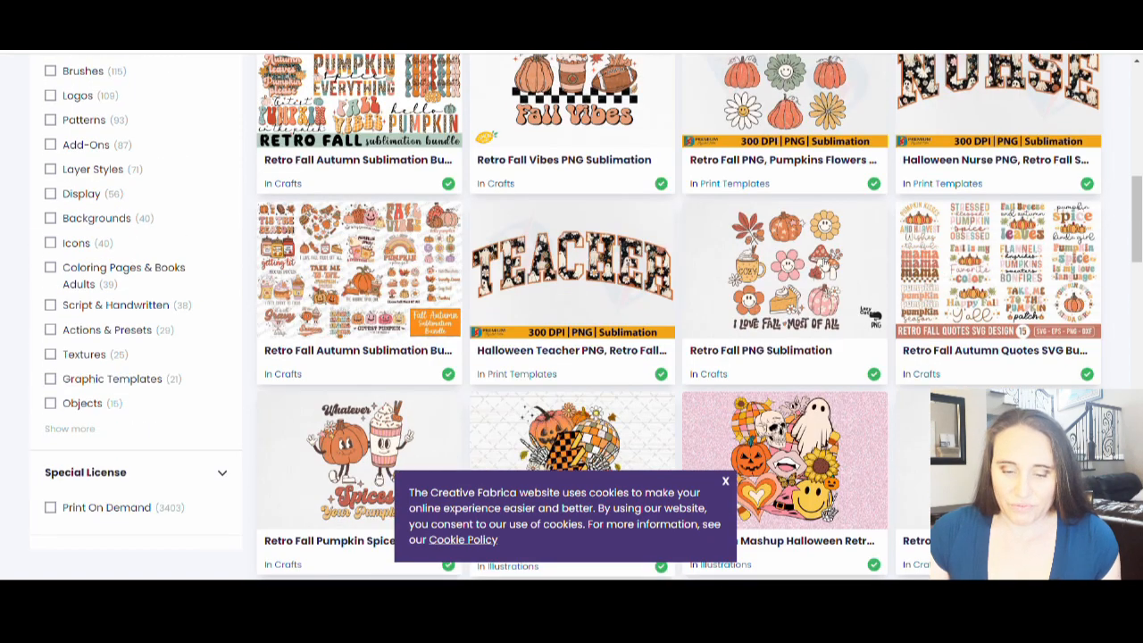
scroll(562, 339, "up", 1)
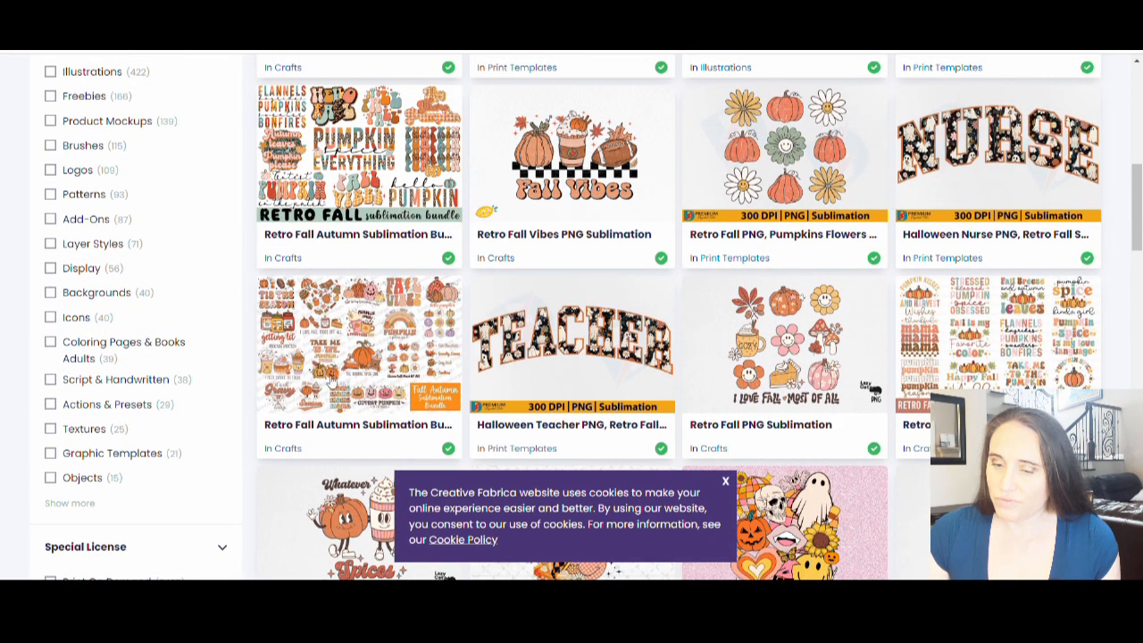
scroll(331, 384, "up", 3)
scroll(855, 152, "up", 3)
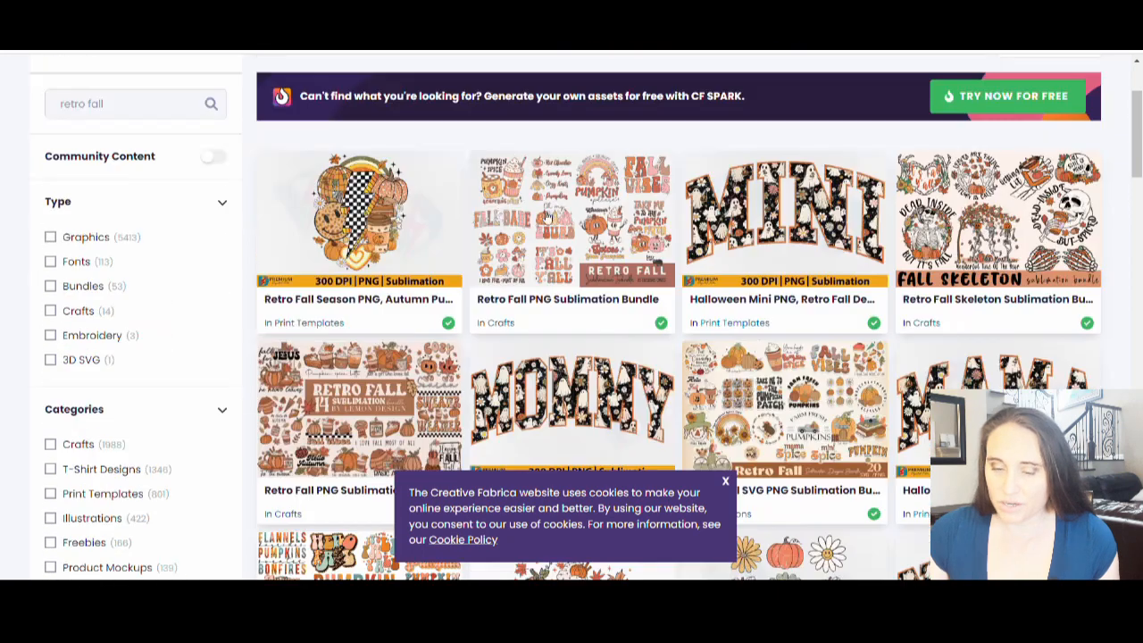
scroll(585, 214, "down", 3)
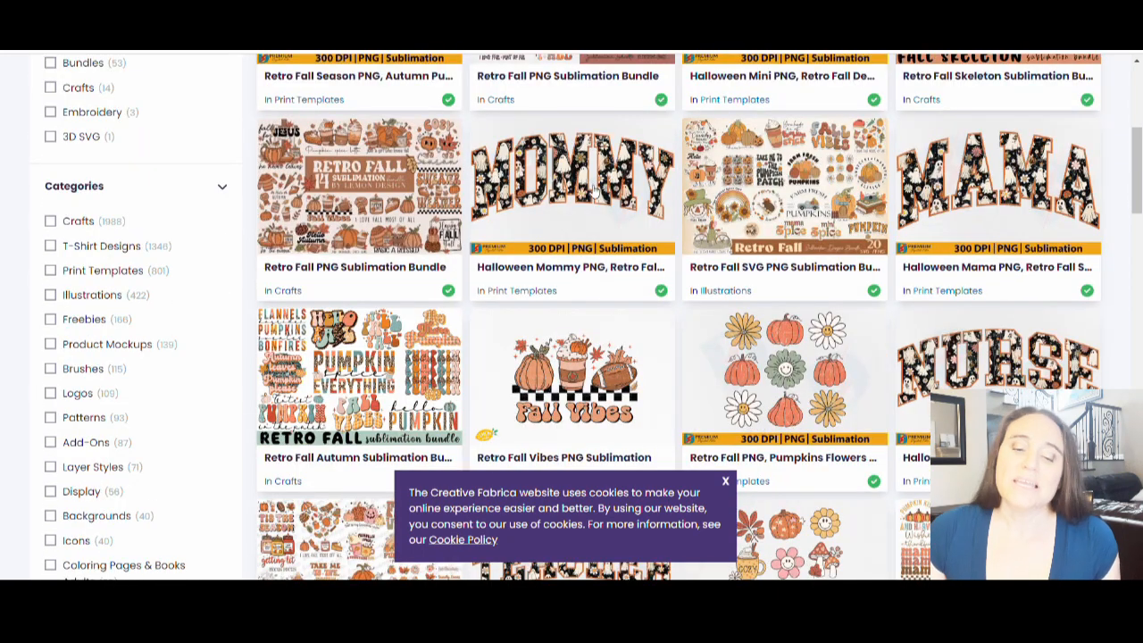
Step: Open the Retro Fall PNG Sublimation Bundle by Lemon.design and download it
left_click(369, 183)
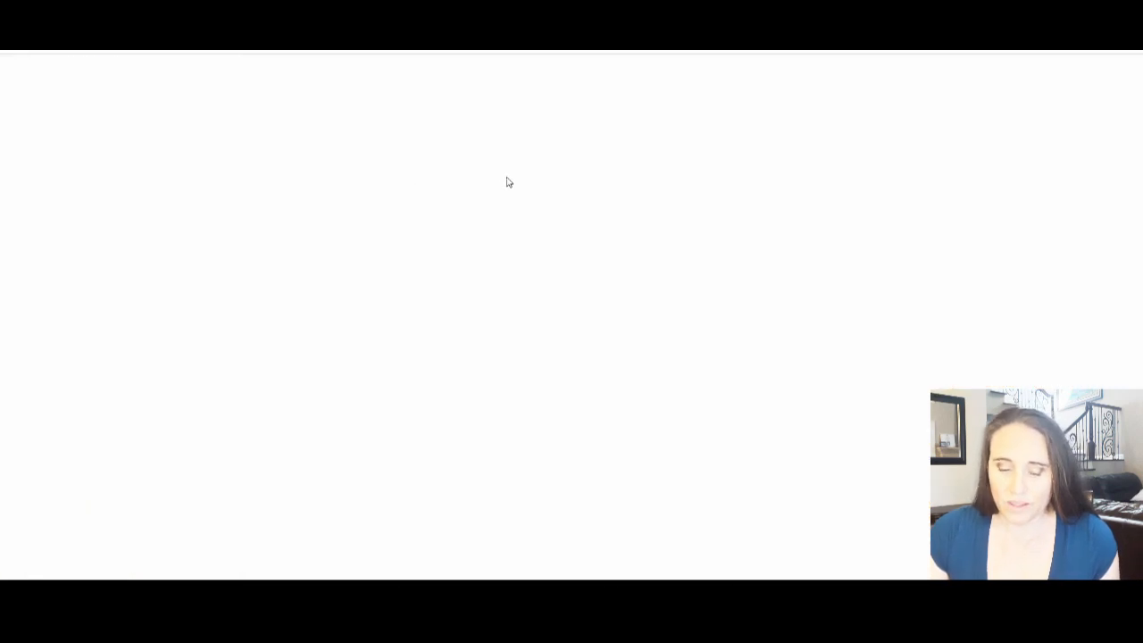
scroll(510, 158, "down", 3)
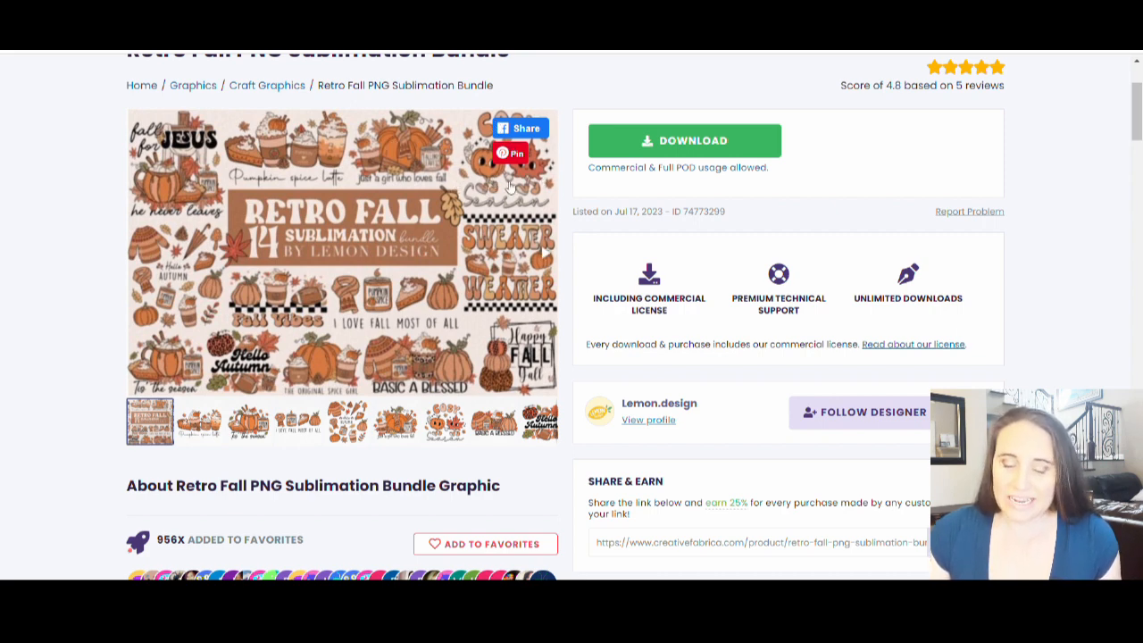
left_click(636, 151)
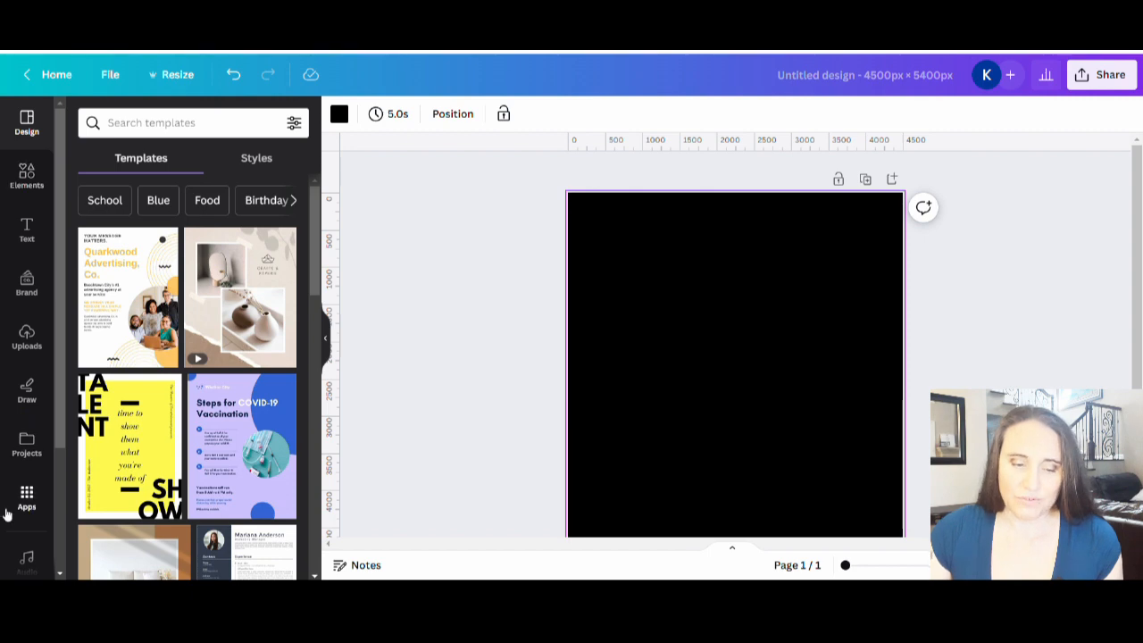
Step: Switch back to the Canva design, upload the Cozy Season pumpkin graphic and place it on the black page
left_click(27, 335)
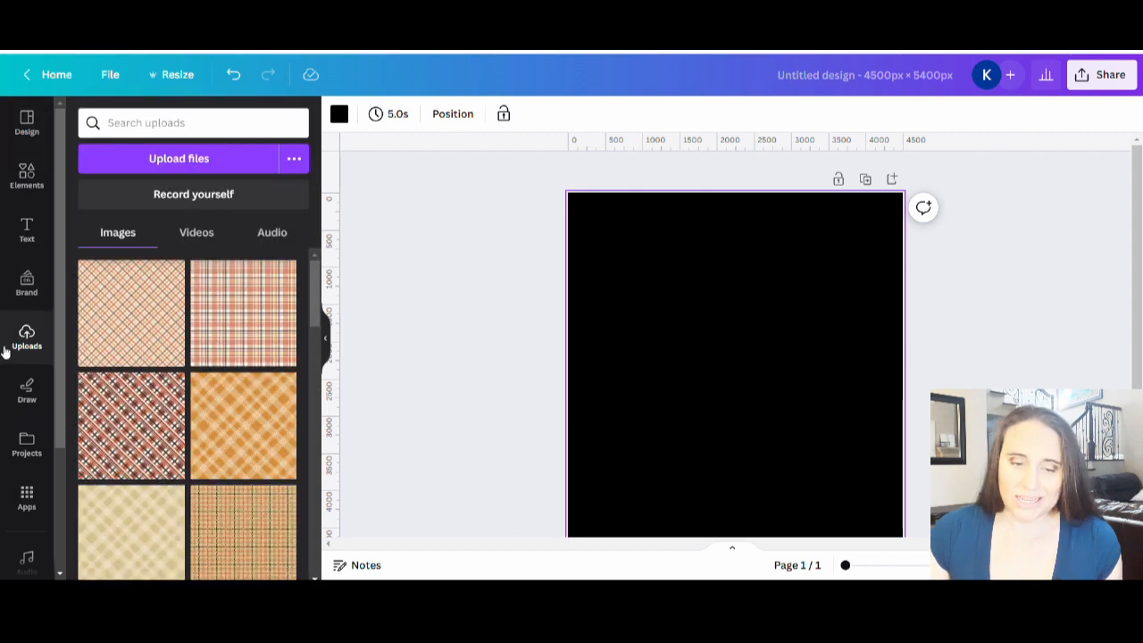
left_click(159, 162)
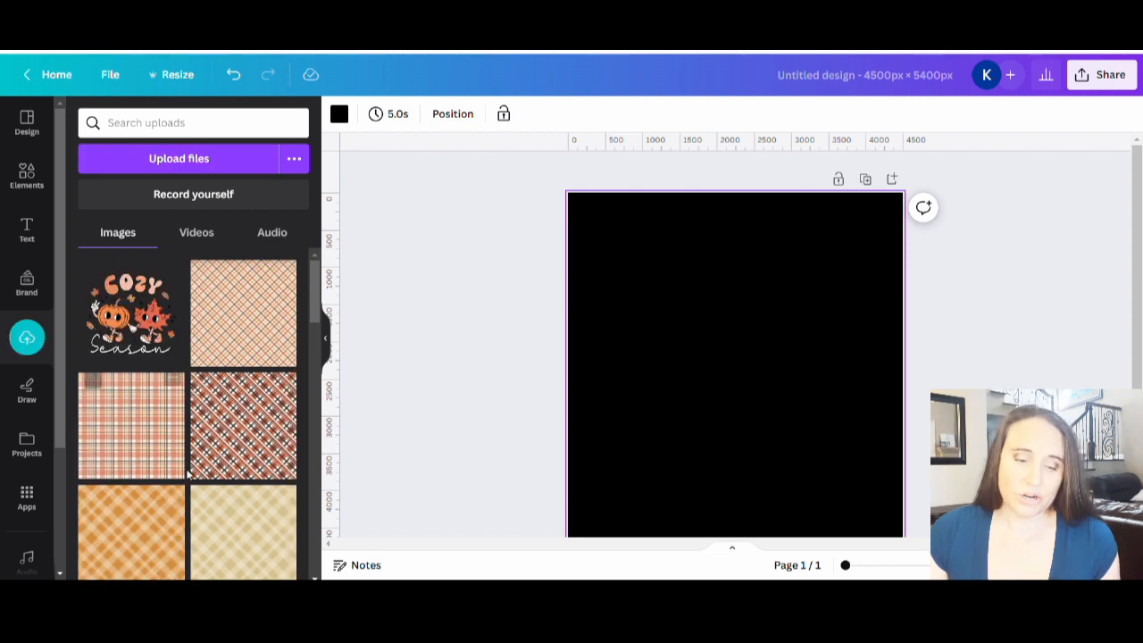
left_click(135, 313)
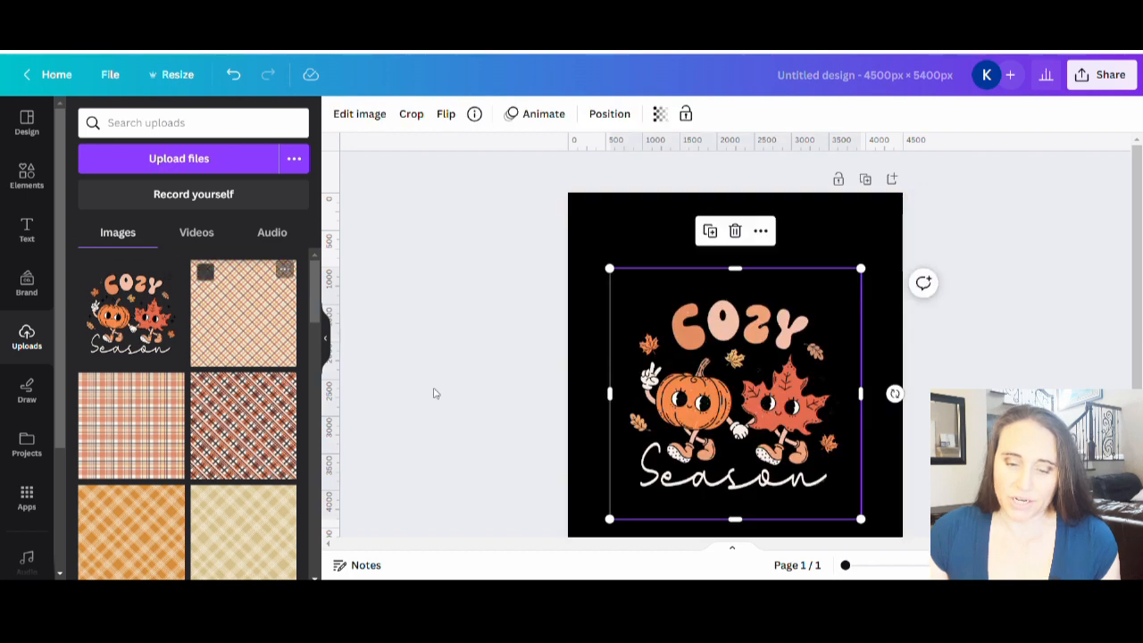
Step: Enlarge the Cozy Season graphic to nearly the full page width and align it with the page's upper edge
left_click(327, 346)
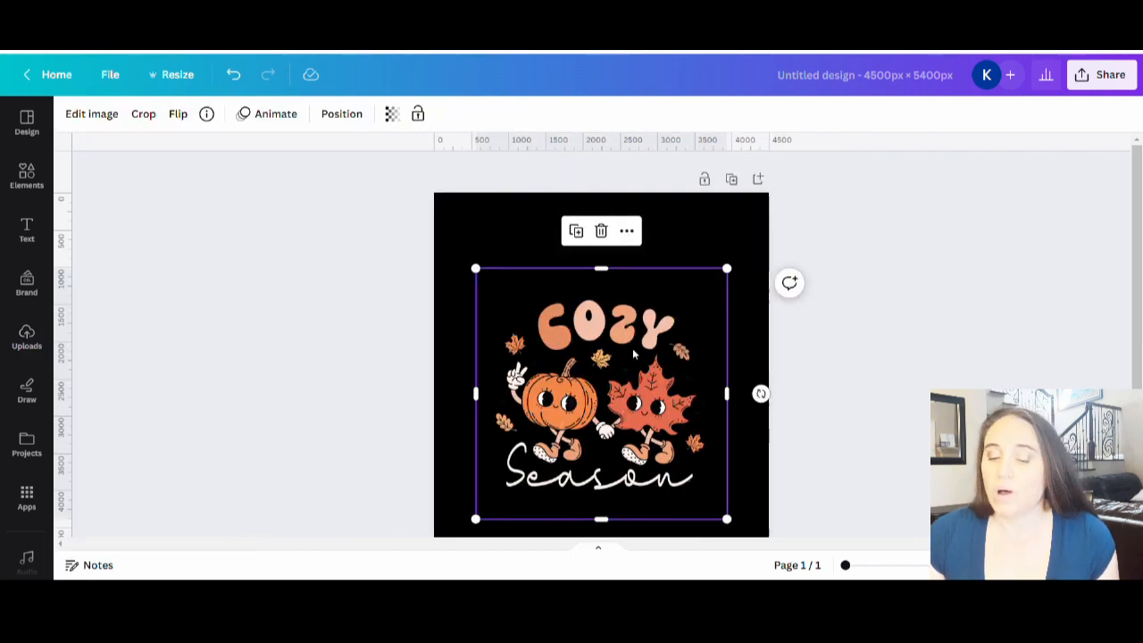
left_click_drag(596, 407, 560, 346)
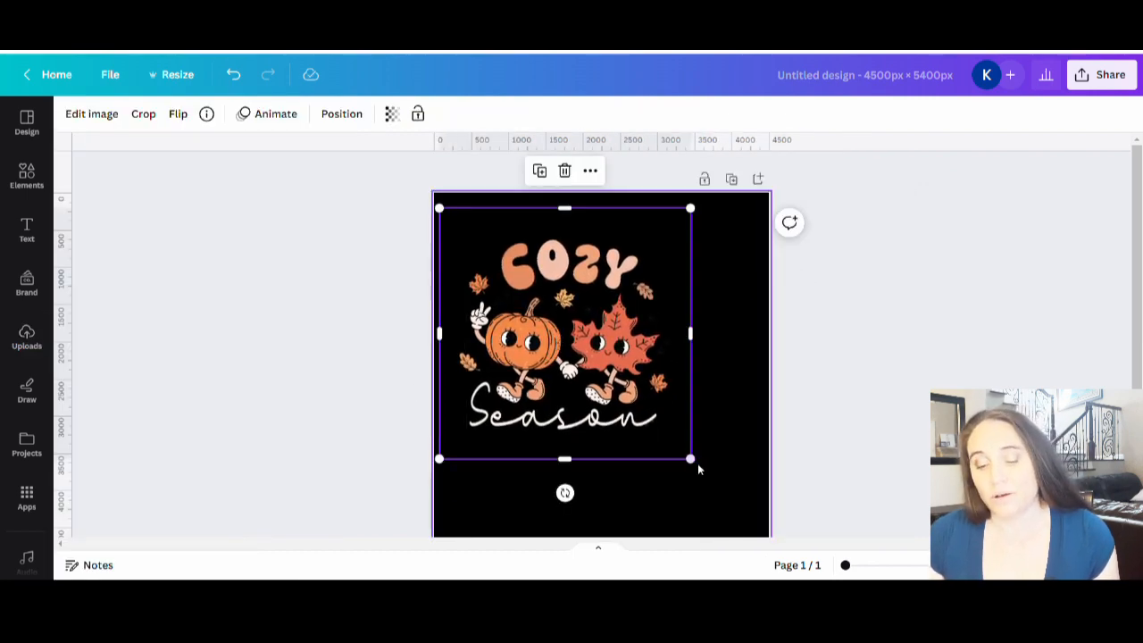
left_click_drag(701, 481, 759, 551)
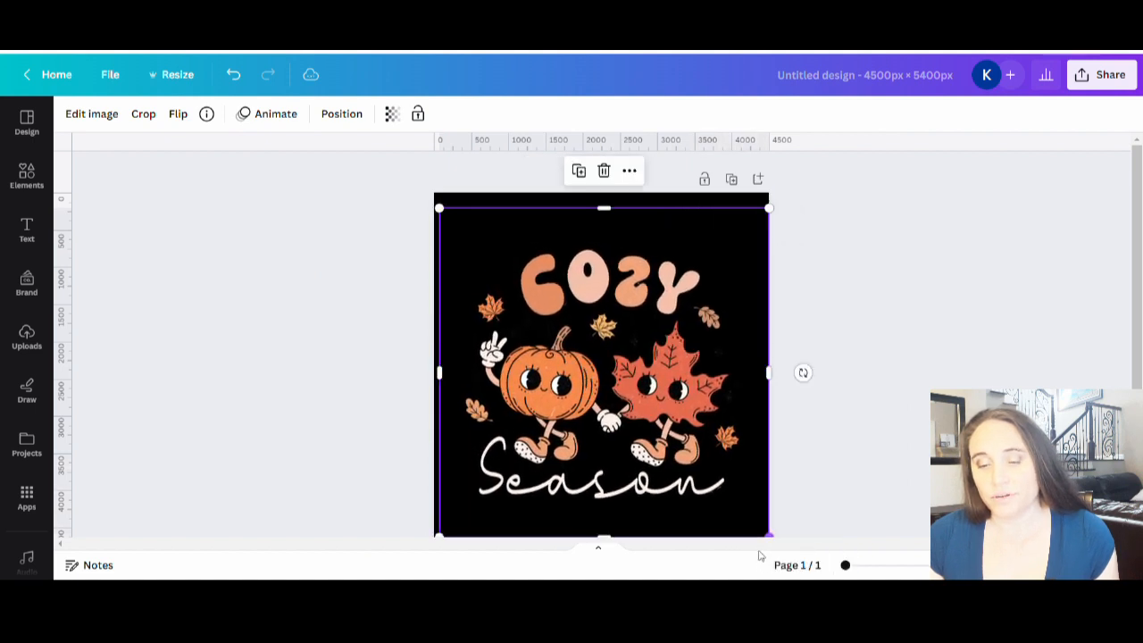
left_click_drag(613, 387, 605, 371)
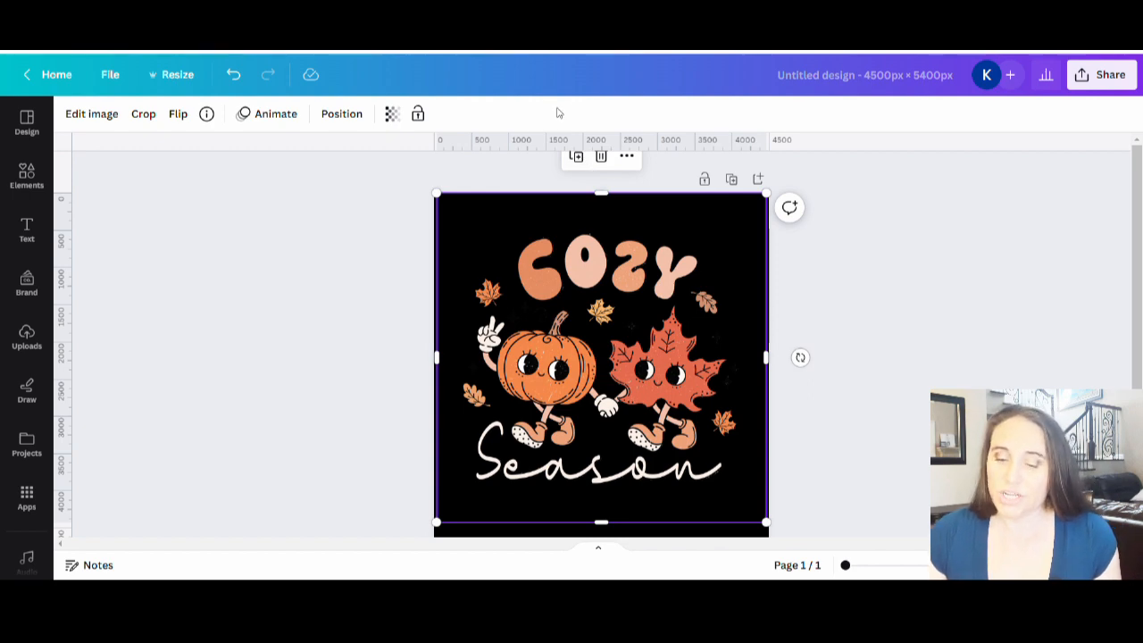
Step: Examine the image editing options for the Cozy Season graphic, from filters and letter mosaic to the trippy effects and background remover
scroll(598, 170, "down", 2)
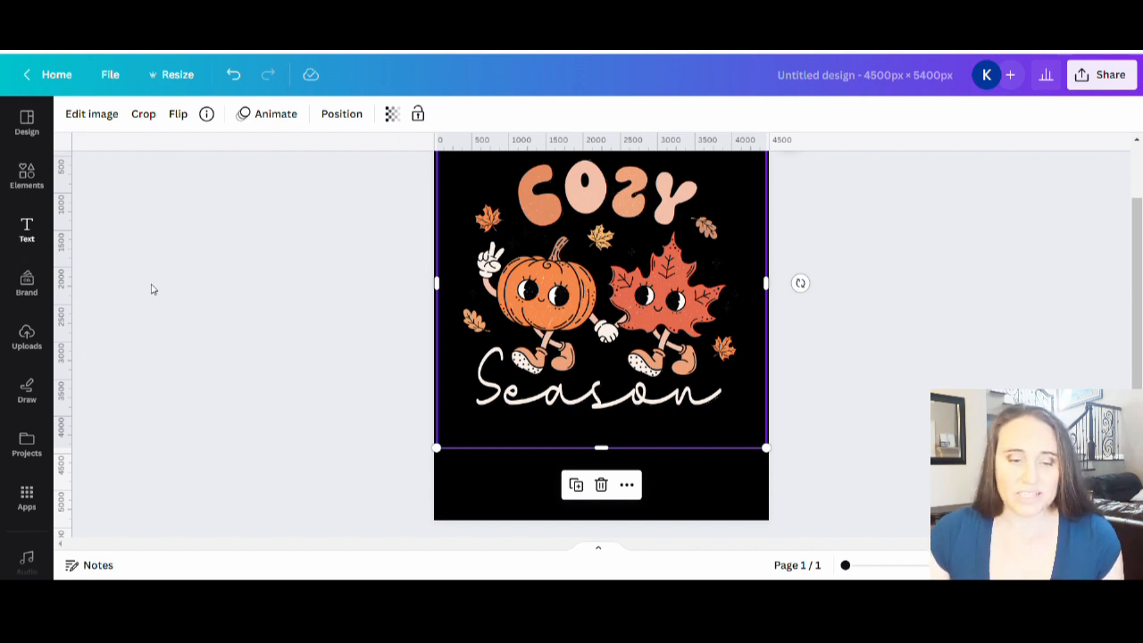
left_click(90, 114)
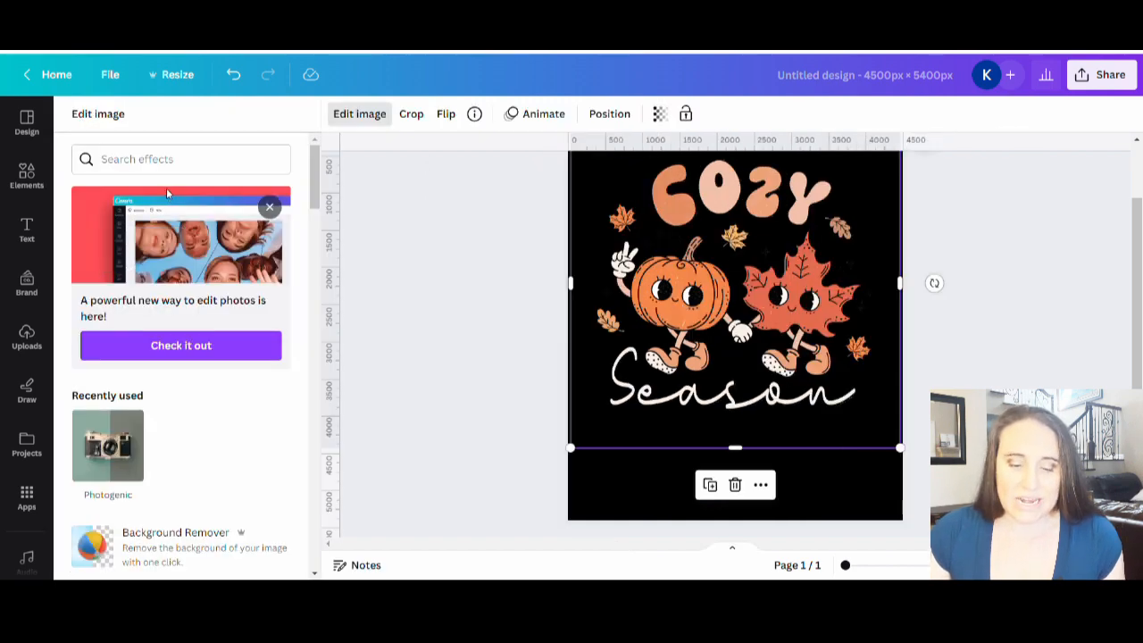
scroll(206, 236, "down", 5)
scroll(206, 235, "down", 8)
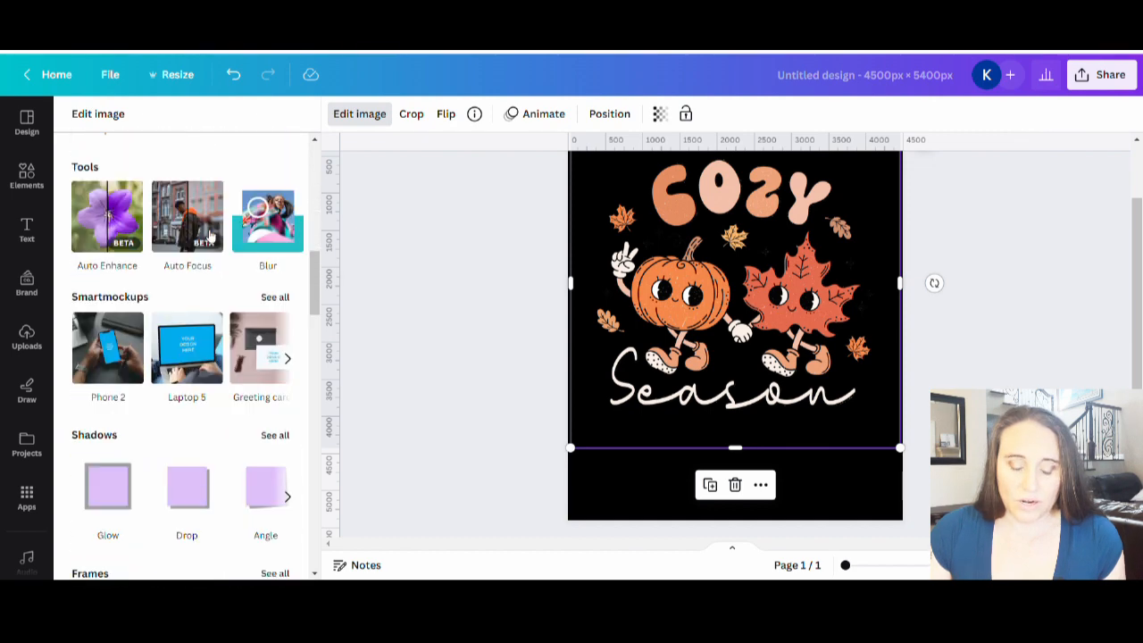
scroll(210, 234, "down", 9)
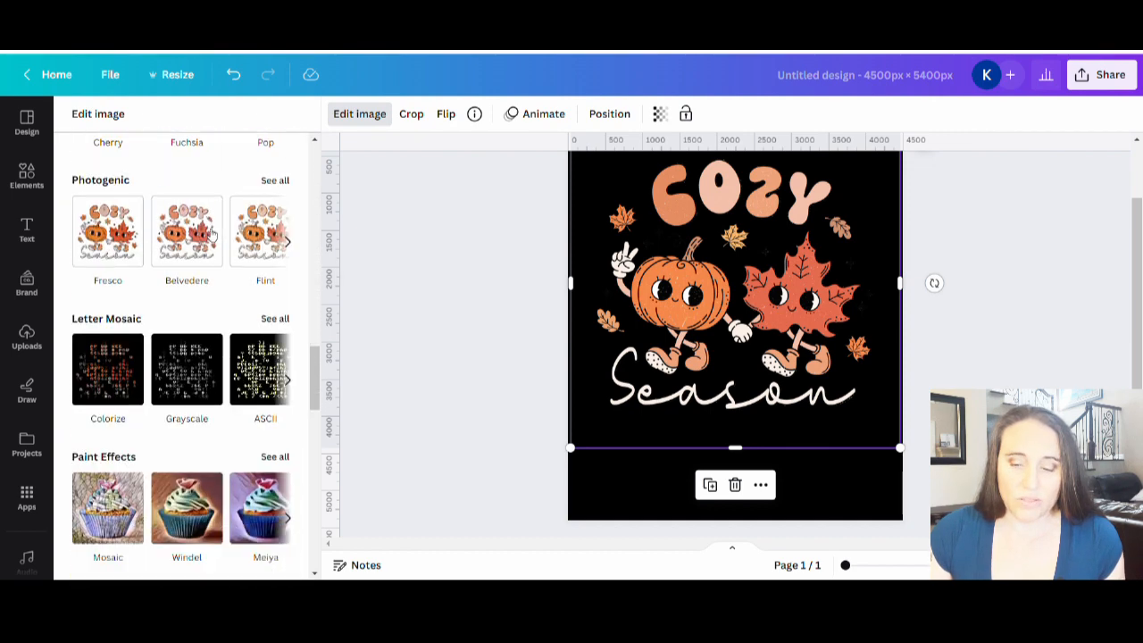
scroll(192, 308, "down", 6)
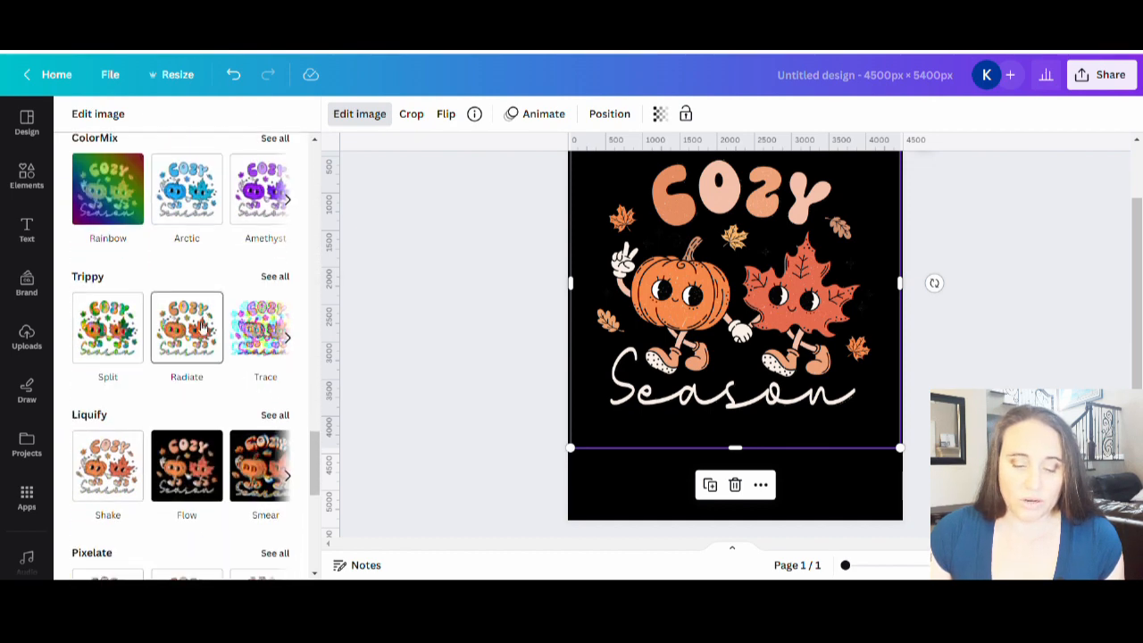
scroll(188, 333, "up", 5)
scroll(188, 333, "up", 14)
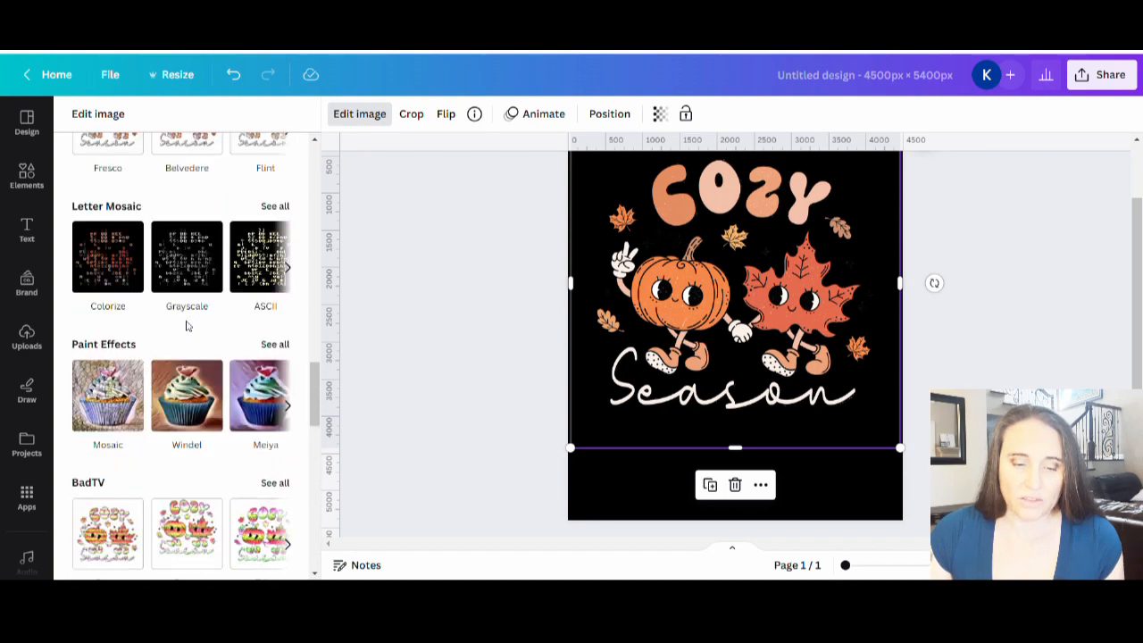
scroll(211, 323, "up", 8)
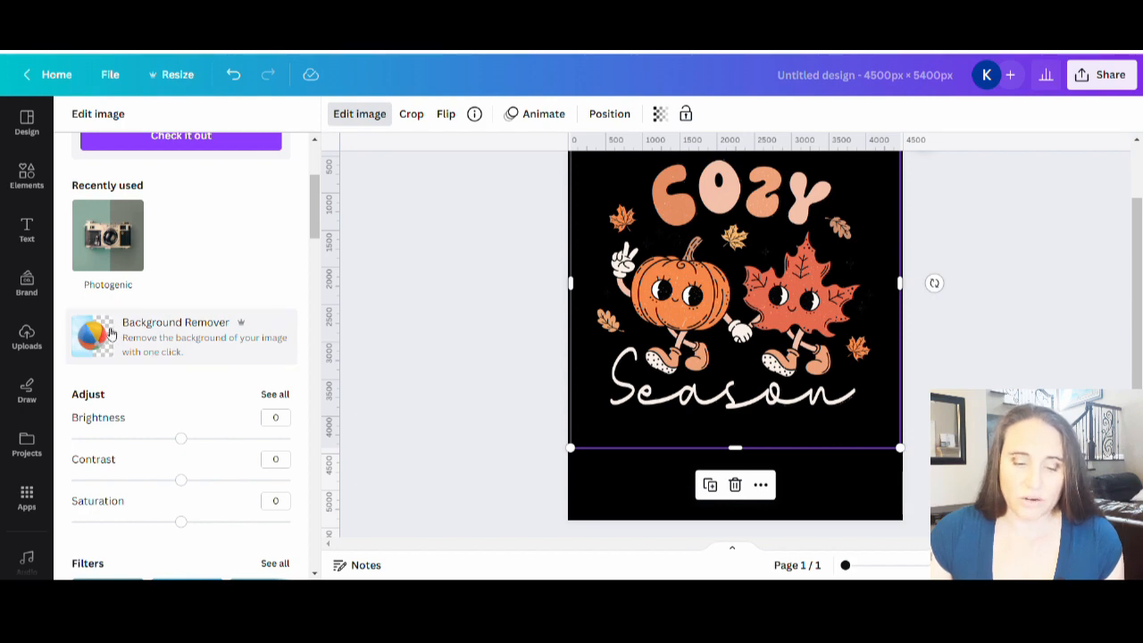
scroll(184, 252, "down", 3)
scroll(183, 260, "up", 5)
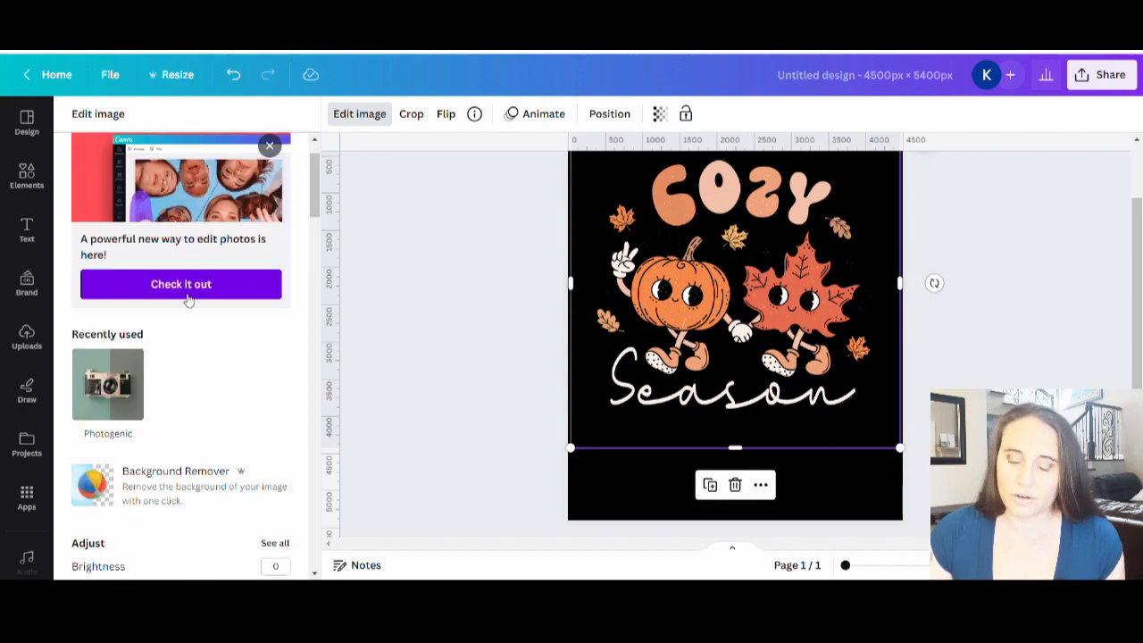
Step: Erase the words COZY and Season from the graphic with Magic Eraser, using brush size 30 and size 16 for the leftover stroke
left_click(184, 286)
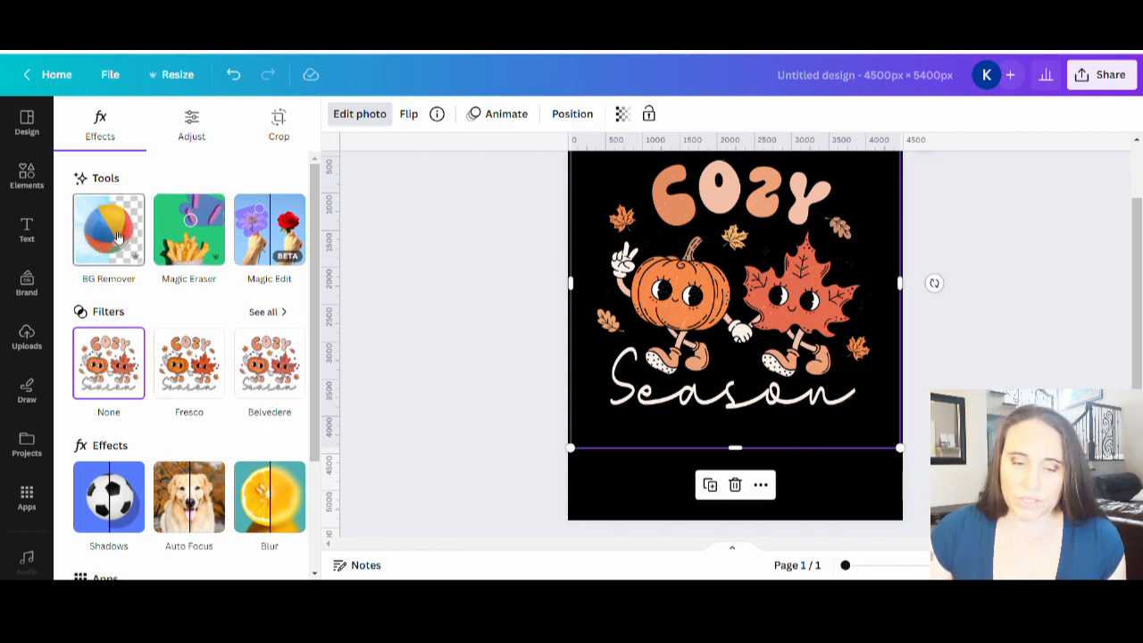
left_click(202, 244)
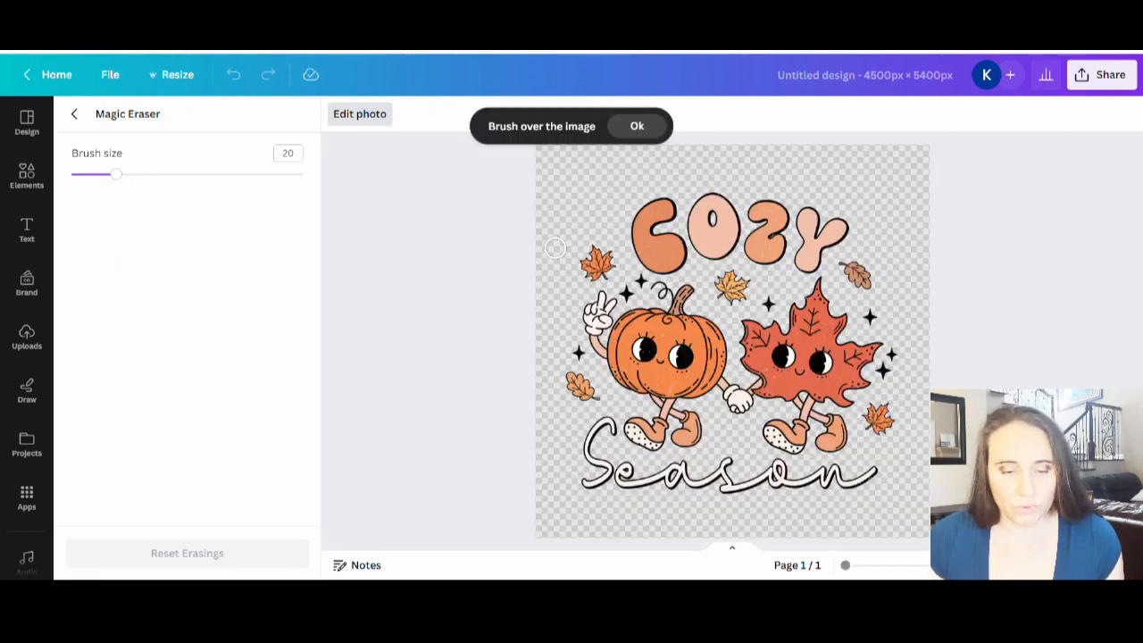
left_click(139, 174)
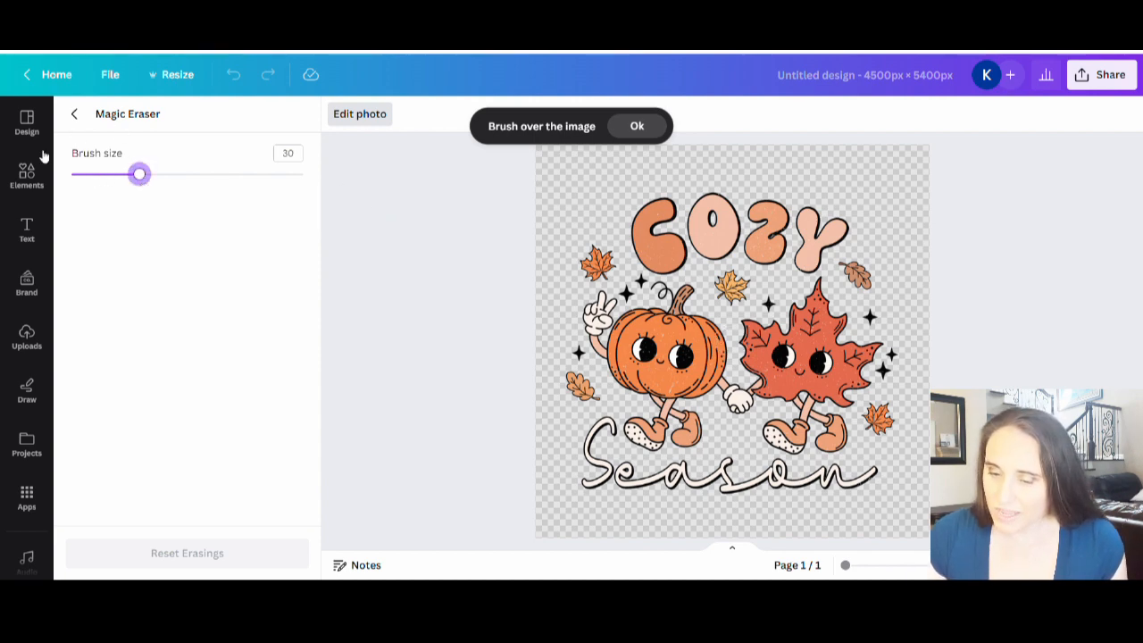
mouse_move(680, 259)
left_mouse_down()
mouse_move(642, 250)
mouse_move(639, 212)
mouse_move(679, 208)
mouse_move(655, 239)
mouse_move(713, 249)
mouse_move(731, 206)
mouse_move(717, 199)
mouse_move(701, 233)
mouse_move(748, 254)
mouse_move(790, 240)
mouse_move(785, 222)
mouse_move(764, 231)
mouse_move(727, 219)
mouse_move(759, 209)
mouse_move(842, 221)
mouse_move(811, 262)
mouse_move(791, 234)
left_mouse_up()
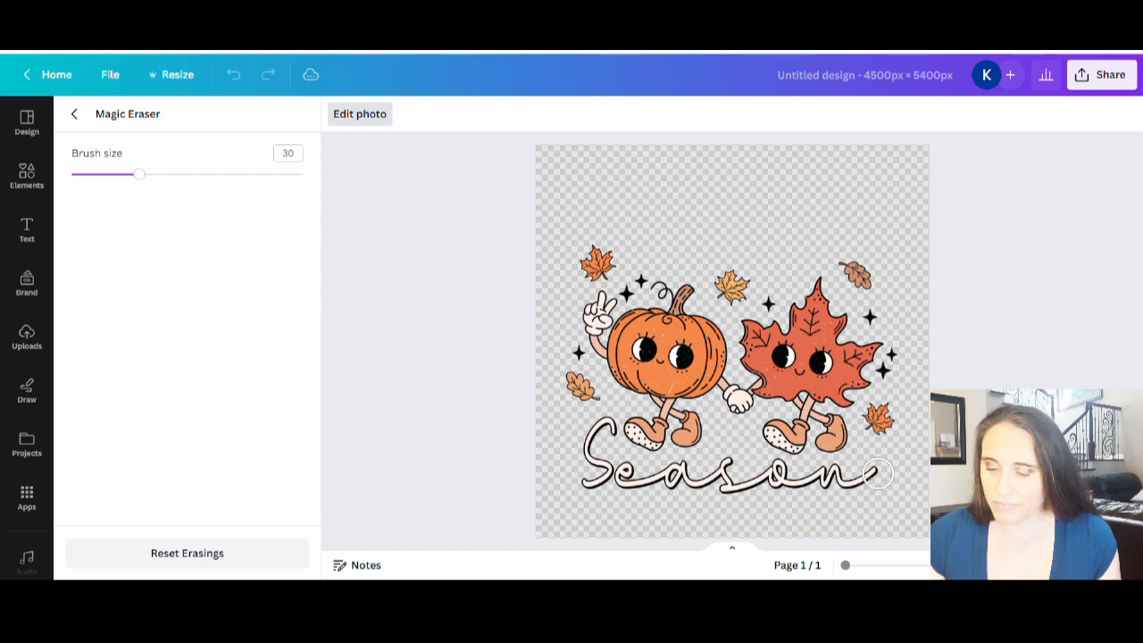
mouse_move(878, 473)
left_mouse_down()
mouse_move(785, 486)
mouse_move(781, 473)
mouse_move(733, 488)
mouse_move(729, 467)
mouse_move(696, 472)
mouse_move(698, 482)
mouse_move(685, 471)
mouse_move(674, 483)
mouse_move(592, 480)
mouse_move(604, 433)
left_mouse_up()
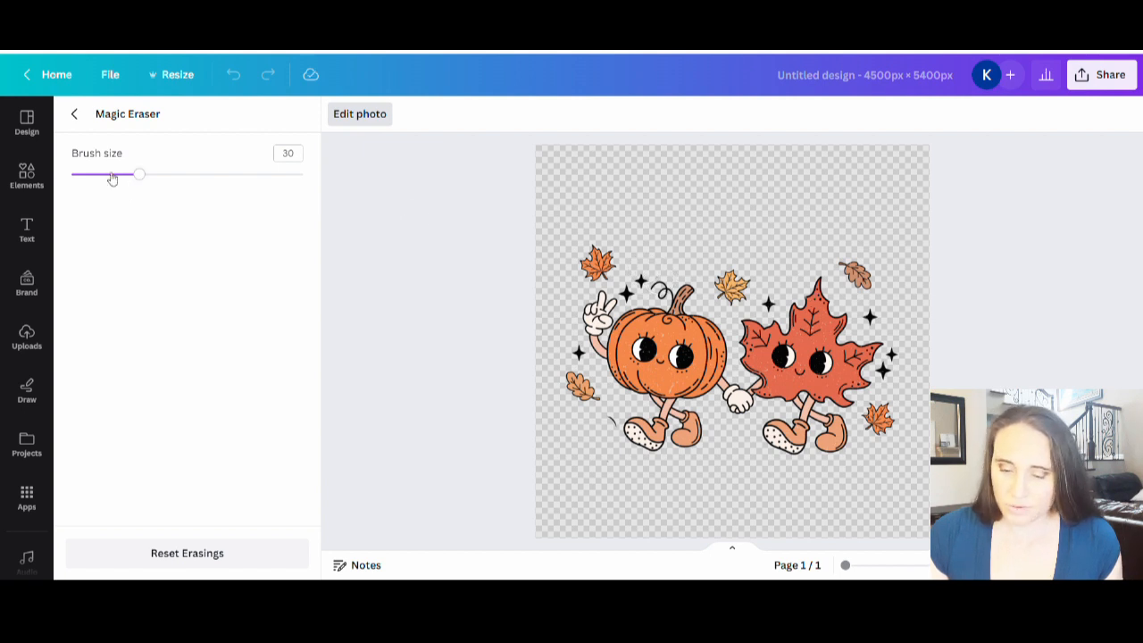
left_click_drag(112, 179, 107, 175)
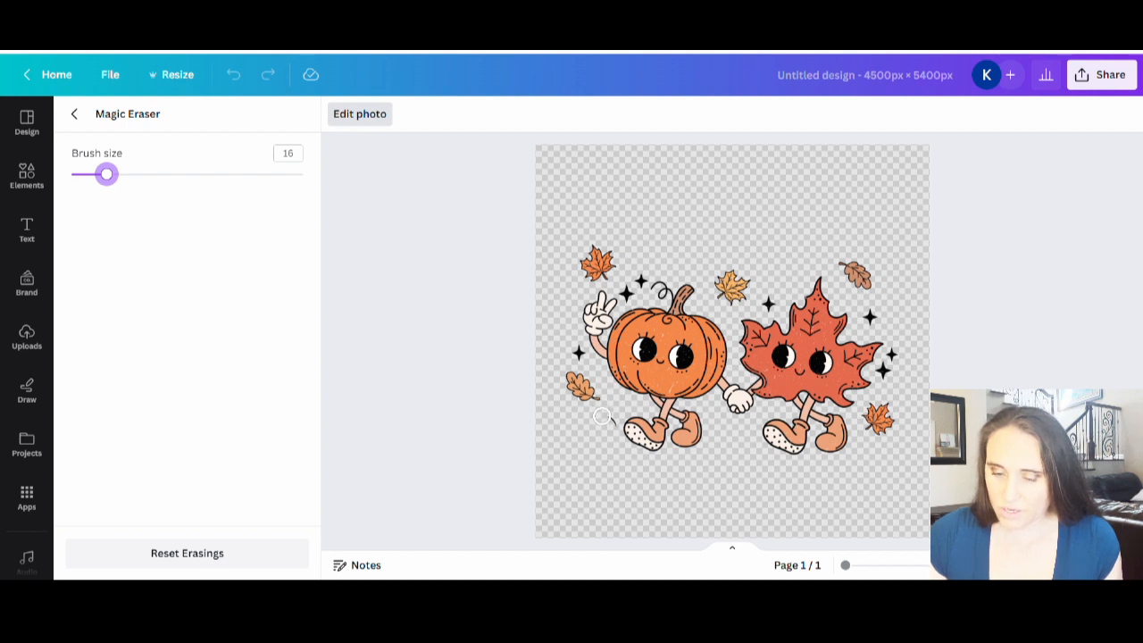
left_click_drag(603, 413, 607, 423)
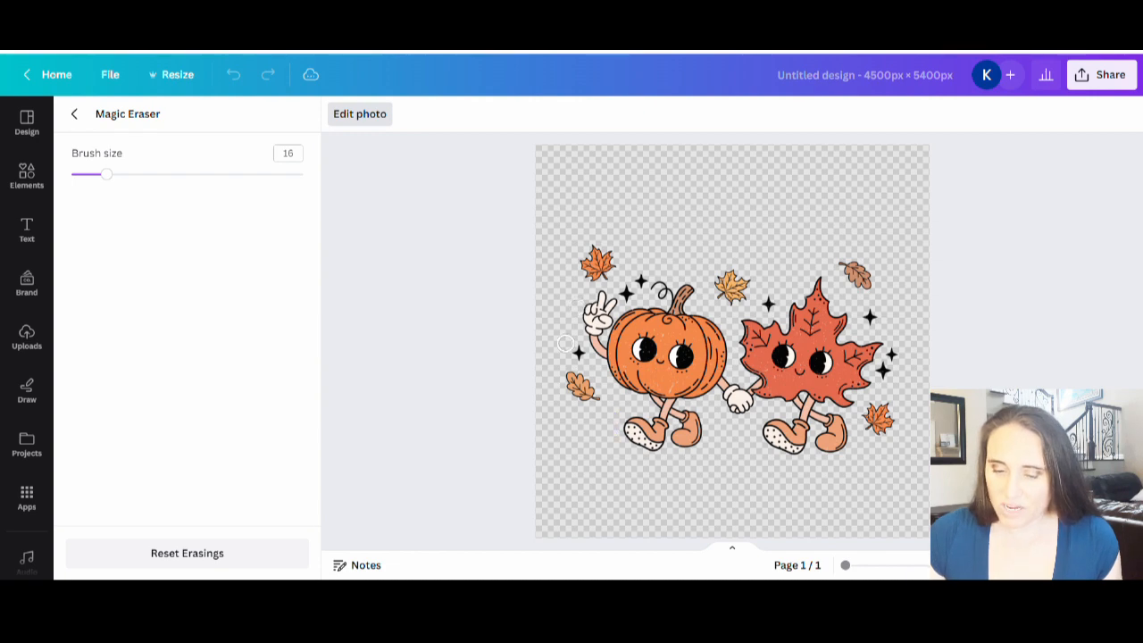
Step: Erase the black sparkles around the pumpkin and maple leaf with brush size 21, and return to the page with the graphic deselected
left_click(120, 175)
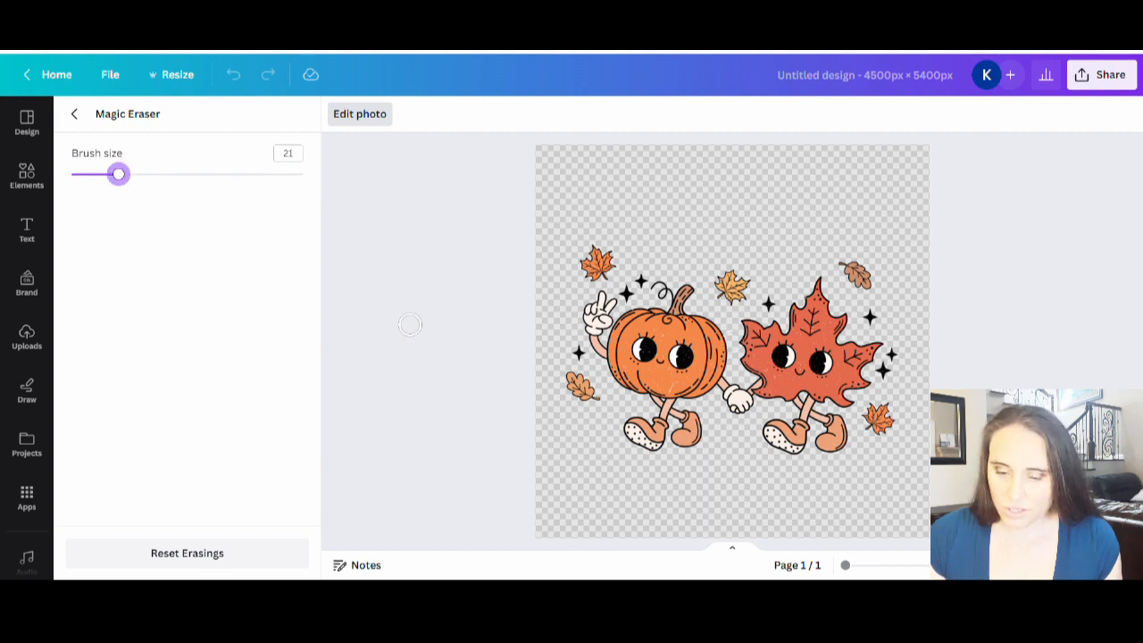
left_click(578, 353)
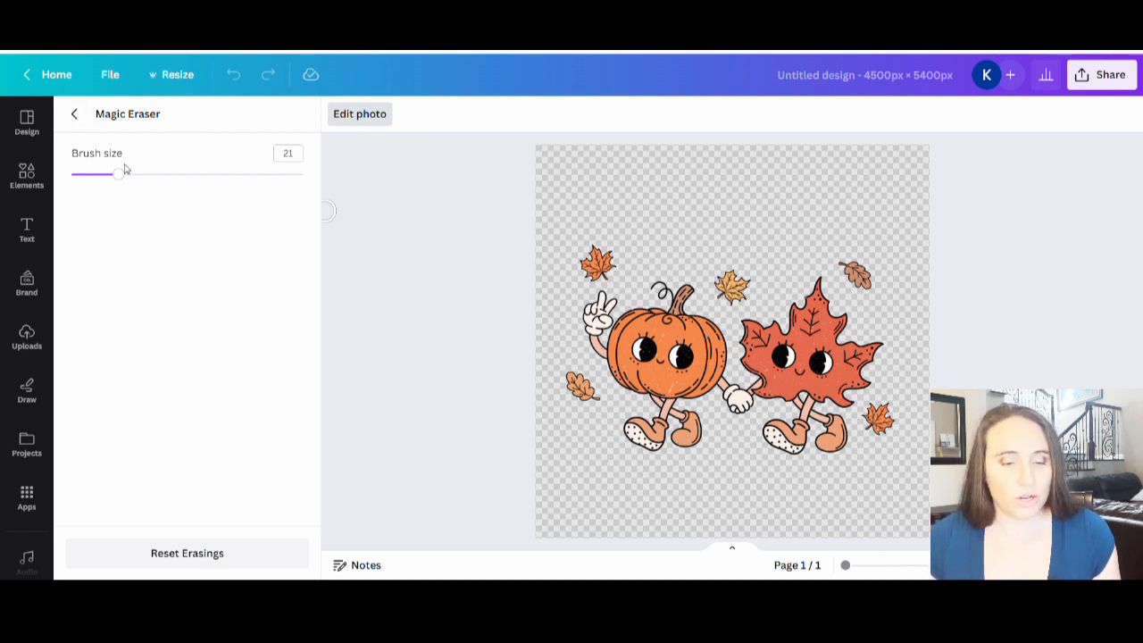
left_click(75, 115)
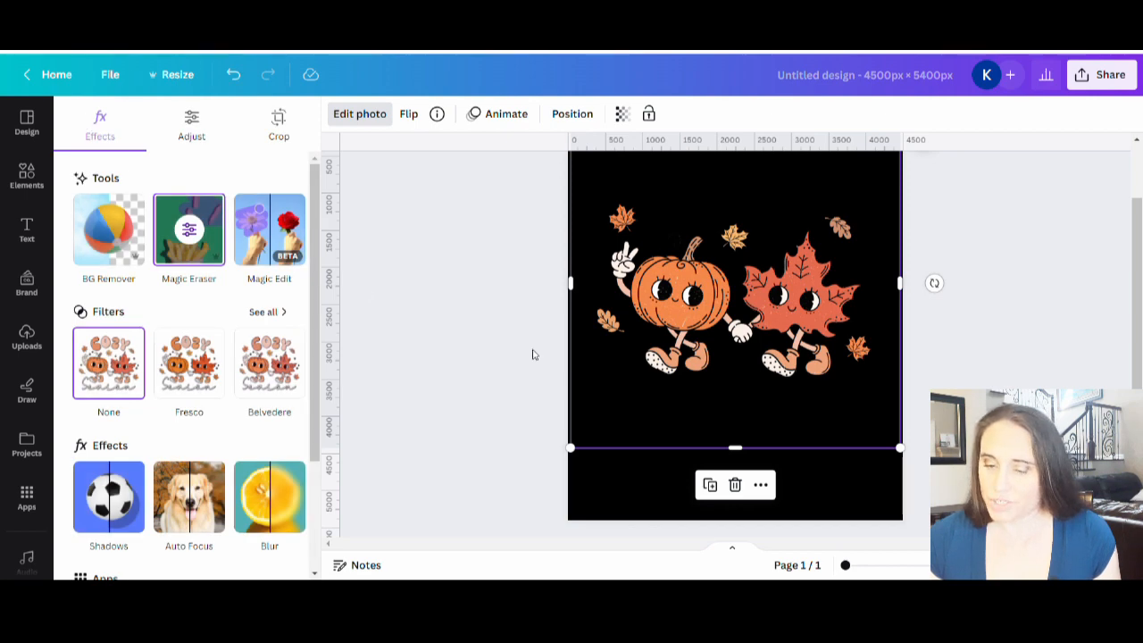
left_click(504, 302)
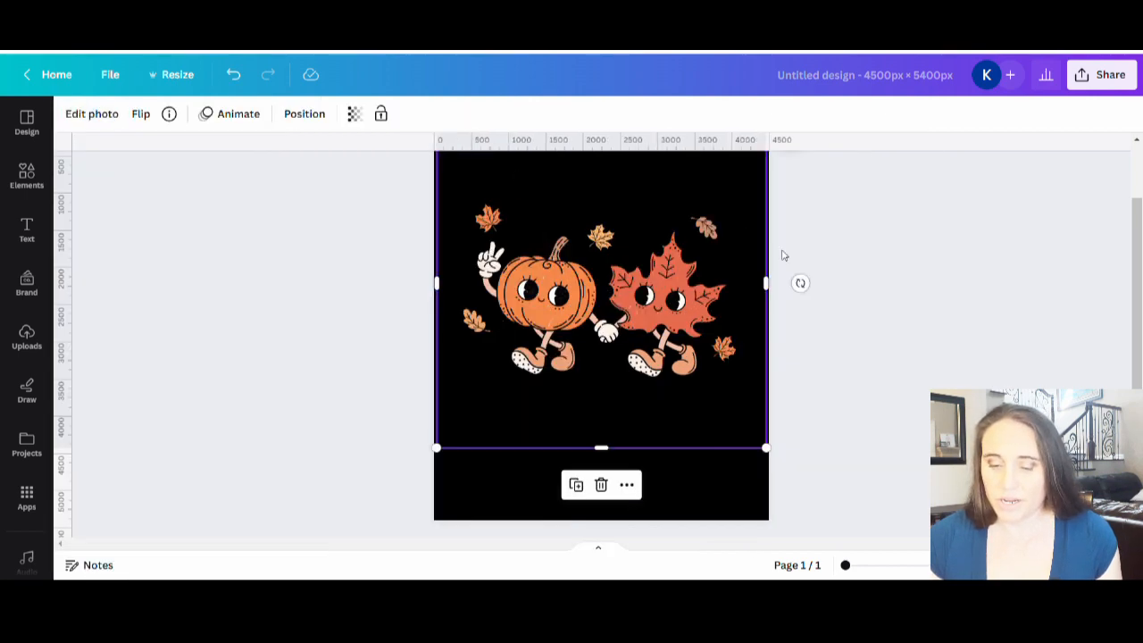
left_click(741, 492)
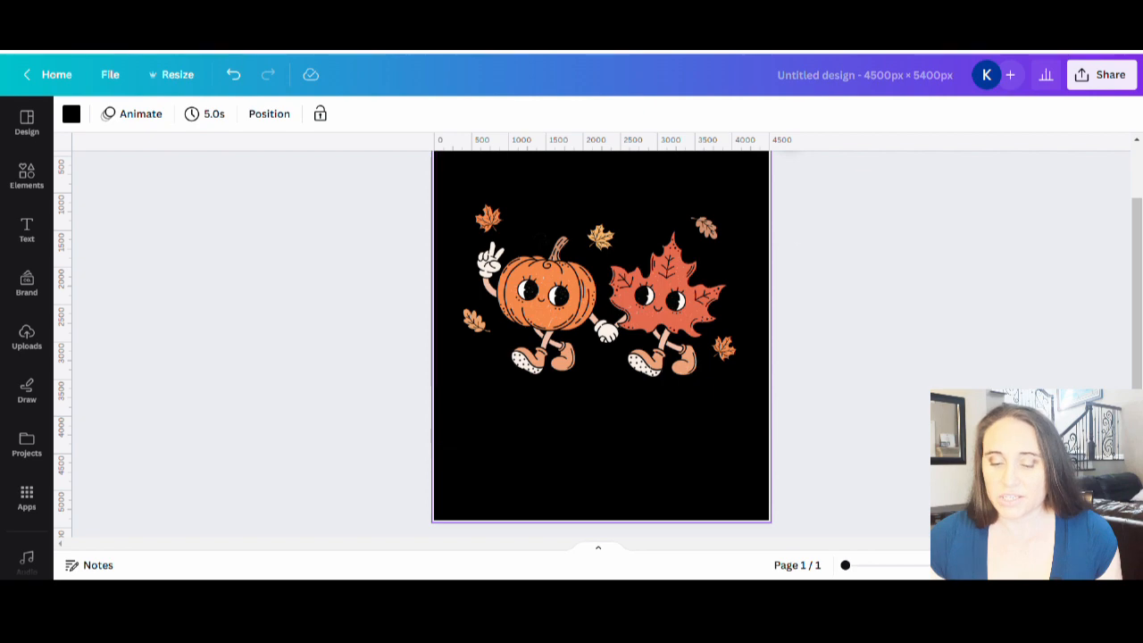
Step: Add a text box reading "cozy" to the page and enlarge it to font size 860
scroll(528, 294, "down", 1)
scroll(527, 295, "up", 3)
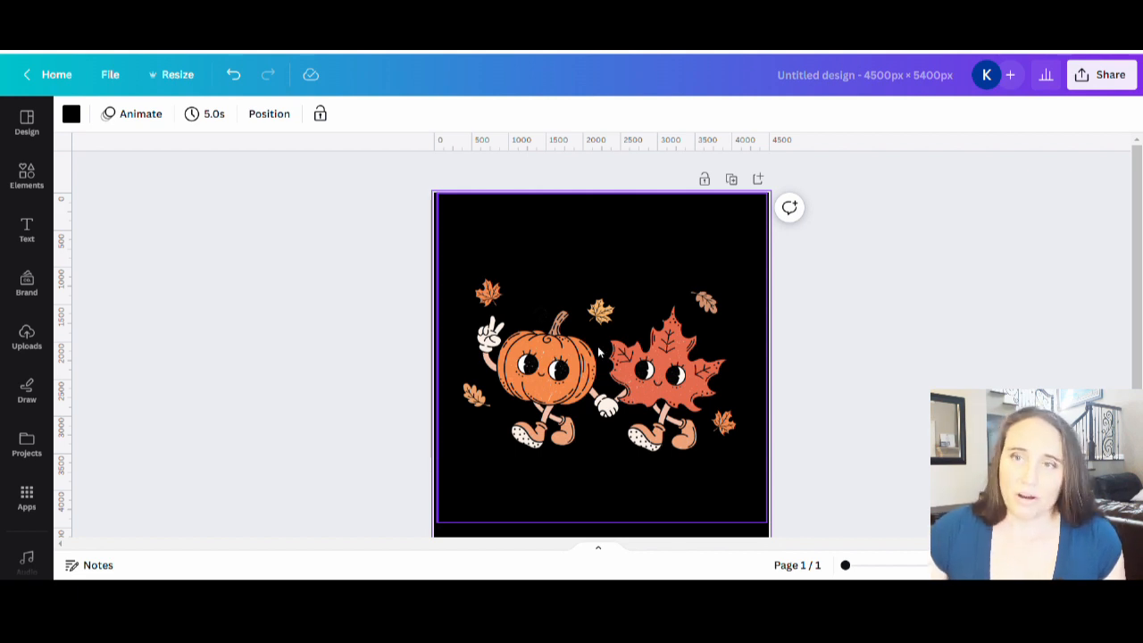
scroll(600, 366, "down", 3)
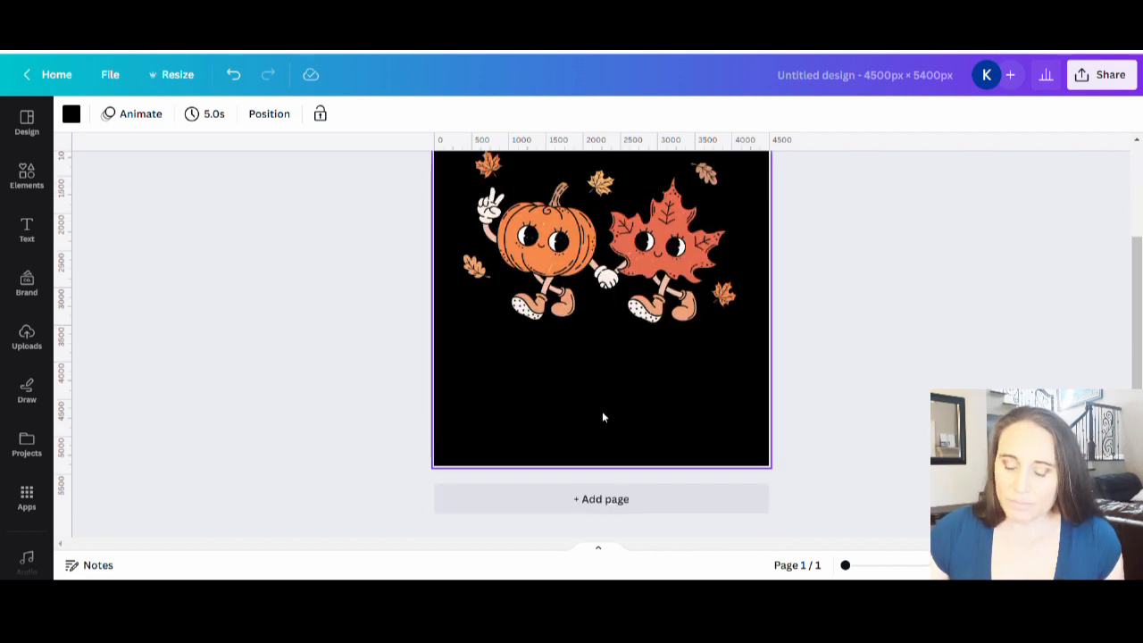
scroll(708, 409, "up", 3)
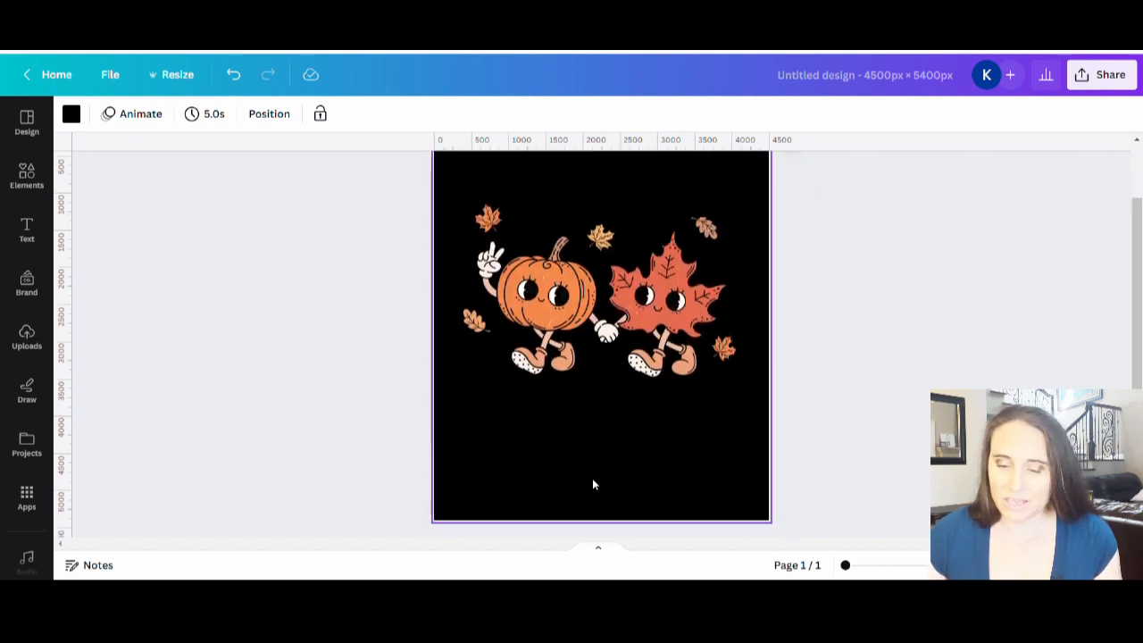
key("t")
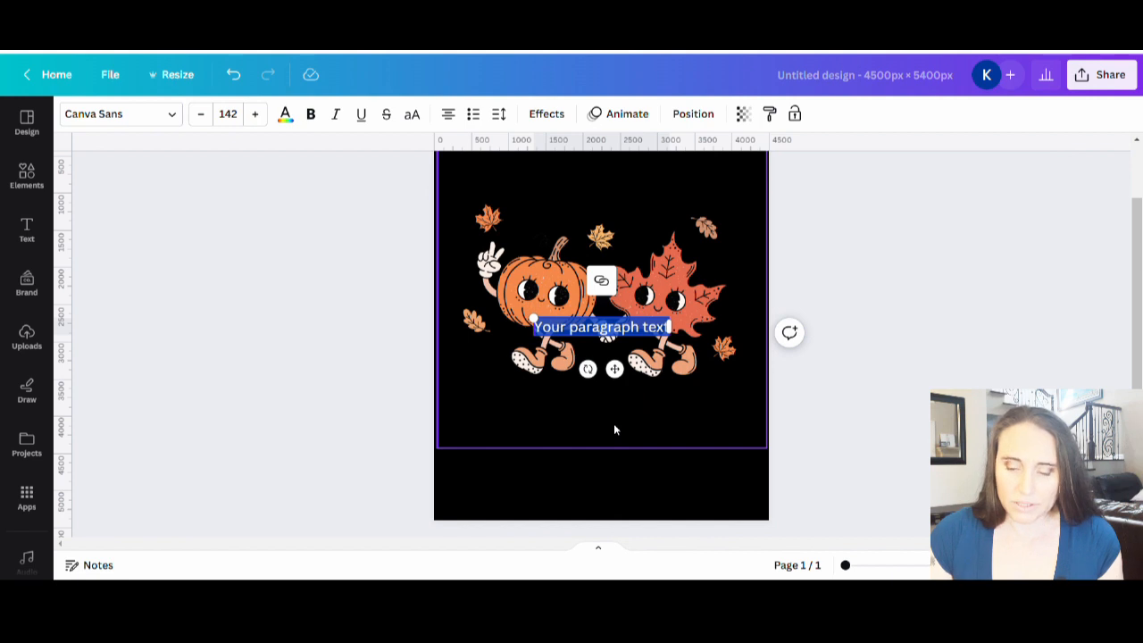
key("BackSpace")
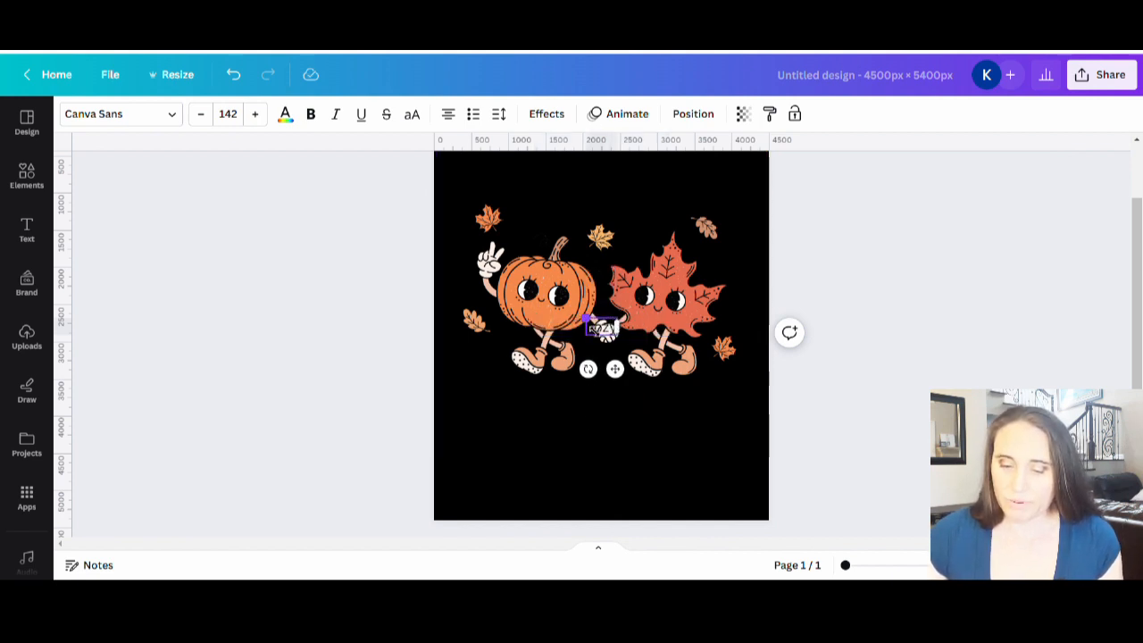
left_click_drag(586, 318, 429, 232)
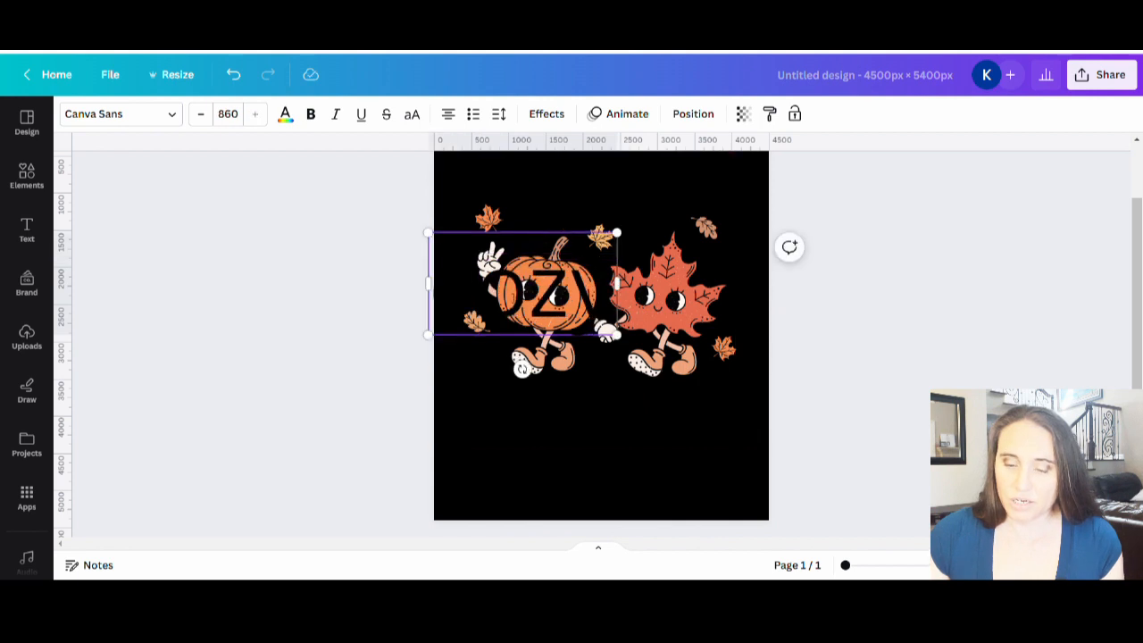
left_click(569, 465)
Step: Colour the cozy text light peach from the photo colours and move it above the pumpkin and maple leaf
left_click(551, 324)
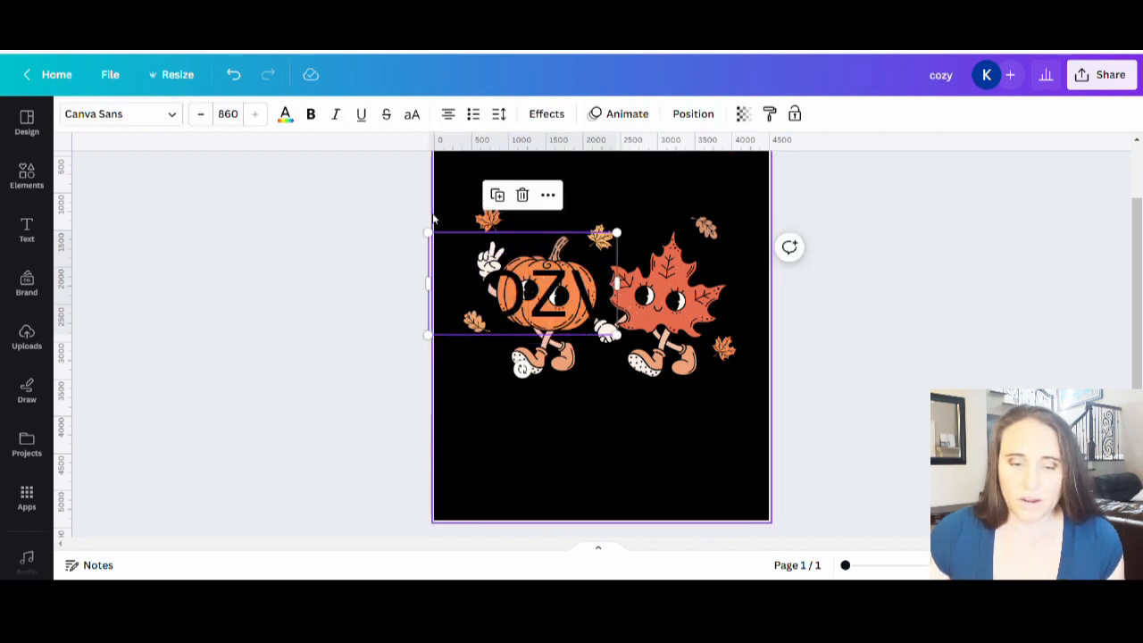
left_click(286, 114)
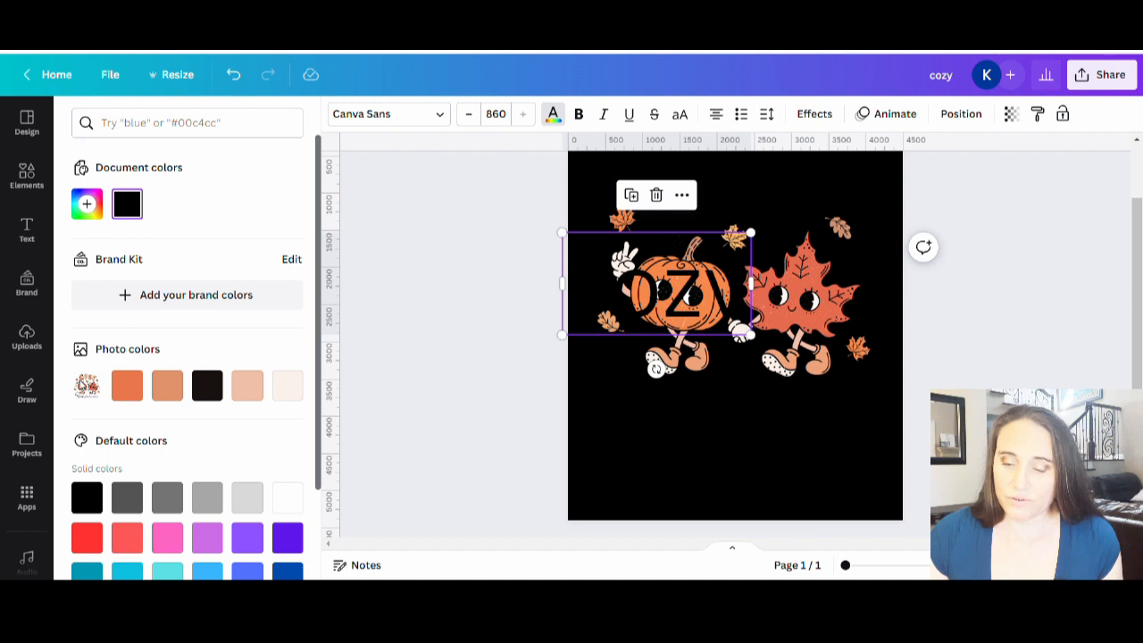
left_click(247, 384)
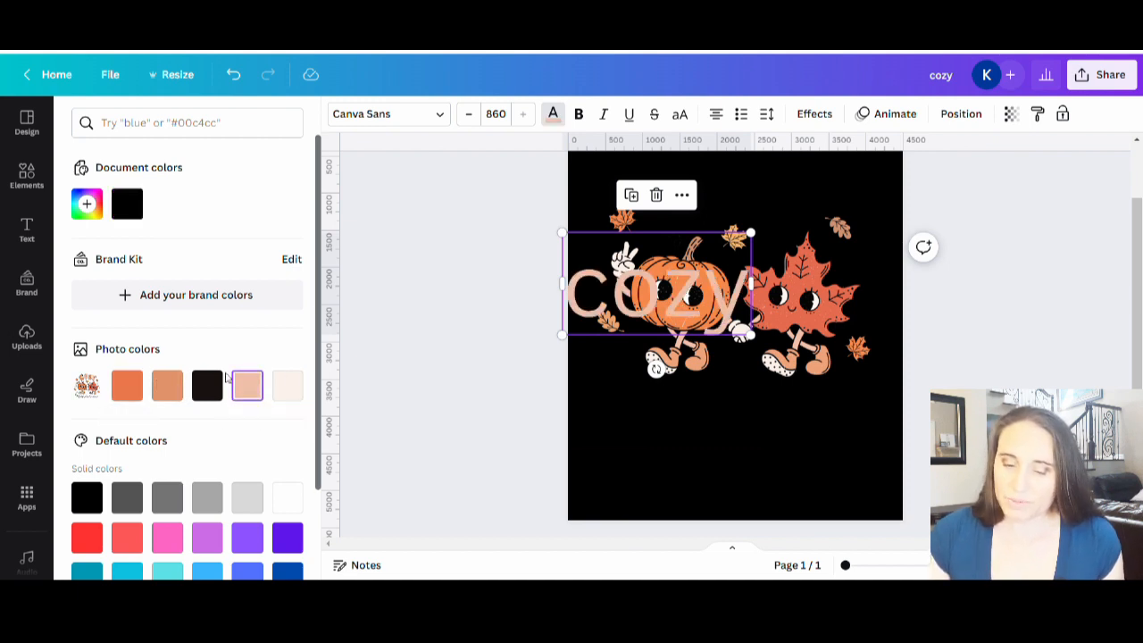
left_click(662, 494)
left_click_drag(528, 375, 611, 254)
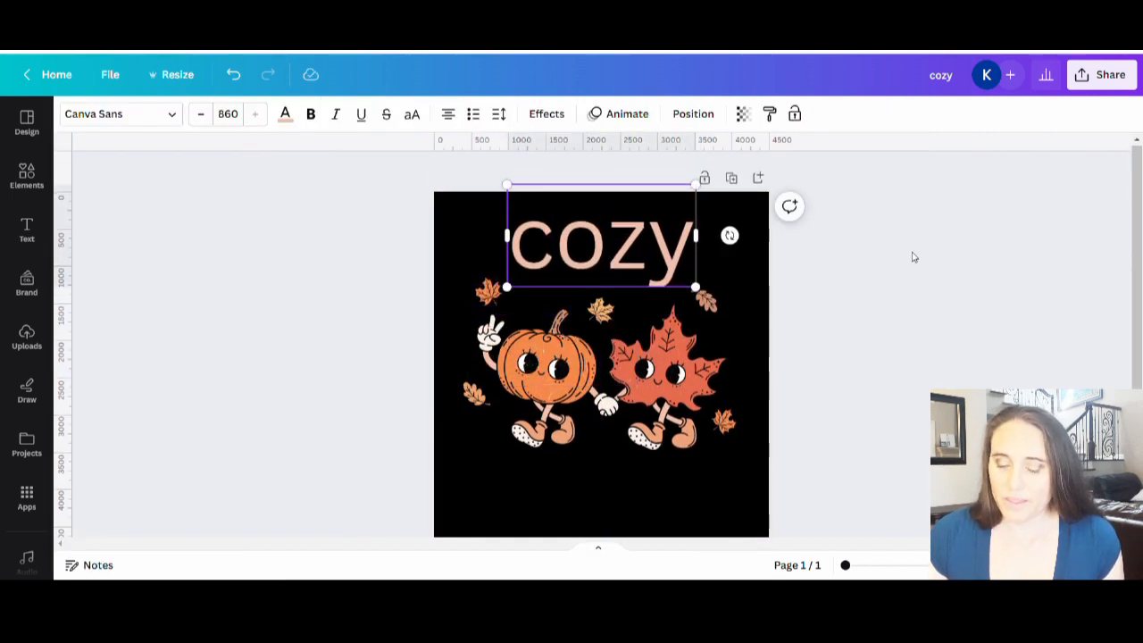
Step: Add a second text box reading "season" and enlarge it to font size 198
scroll(887, 271, "down", 2)
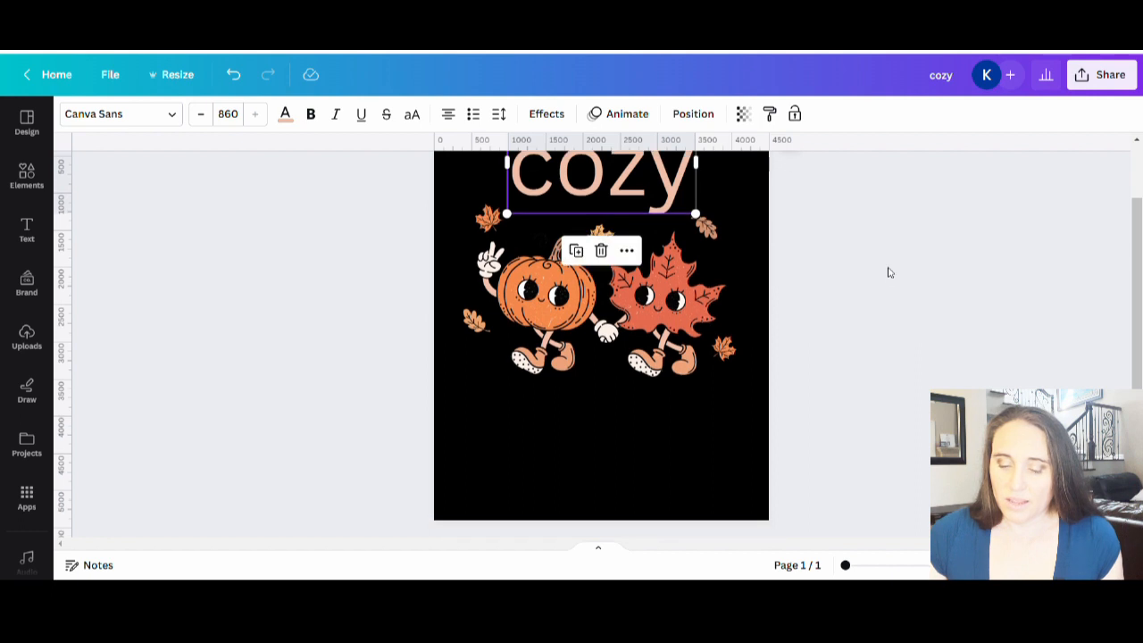
left_click(573, 505)
key("t")
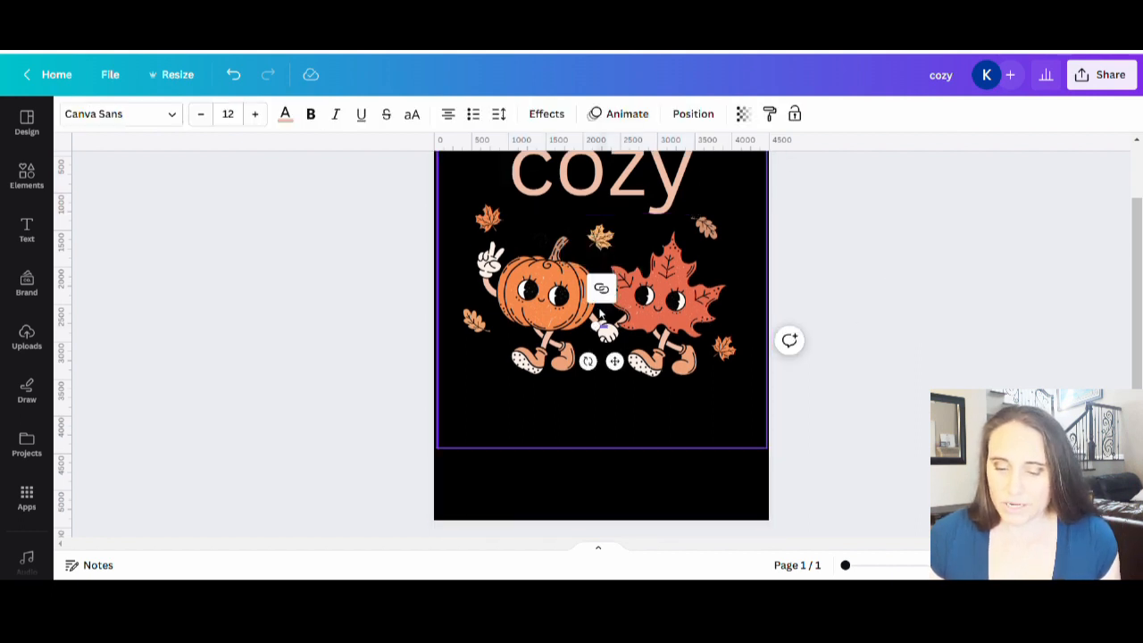
left_click_drag(595, 326, 435, 257)
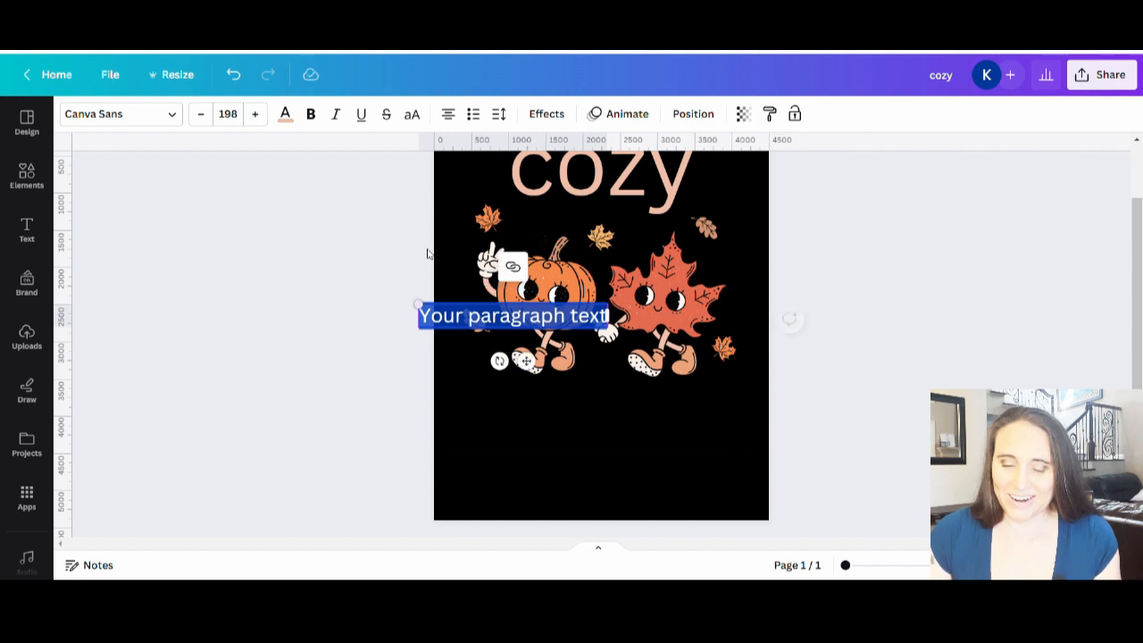
type("sea")
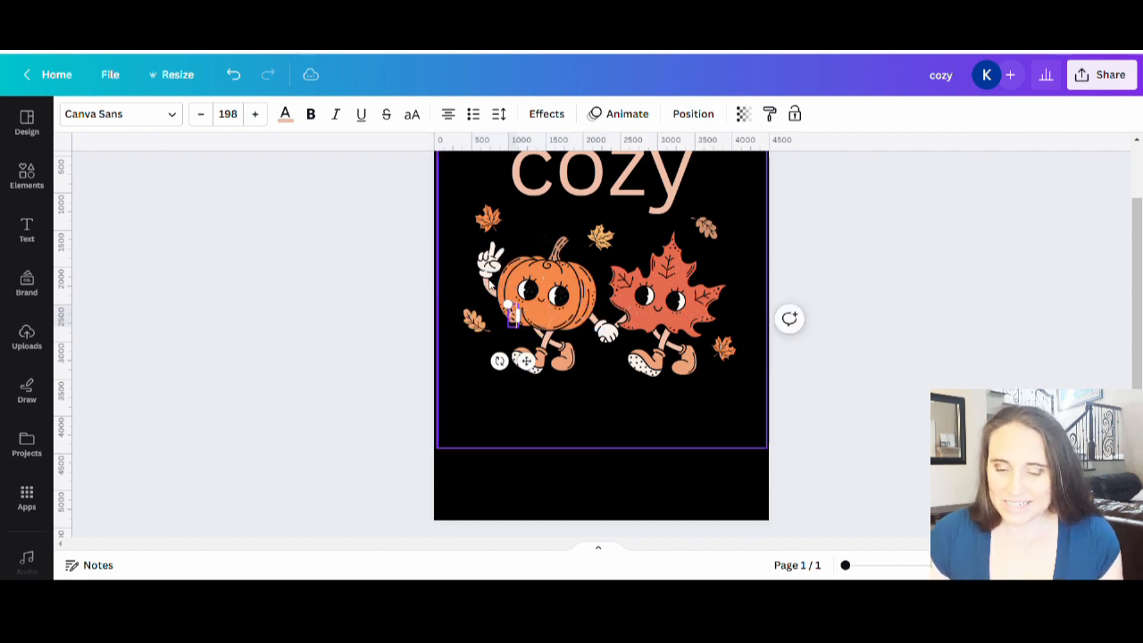
type("son")
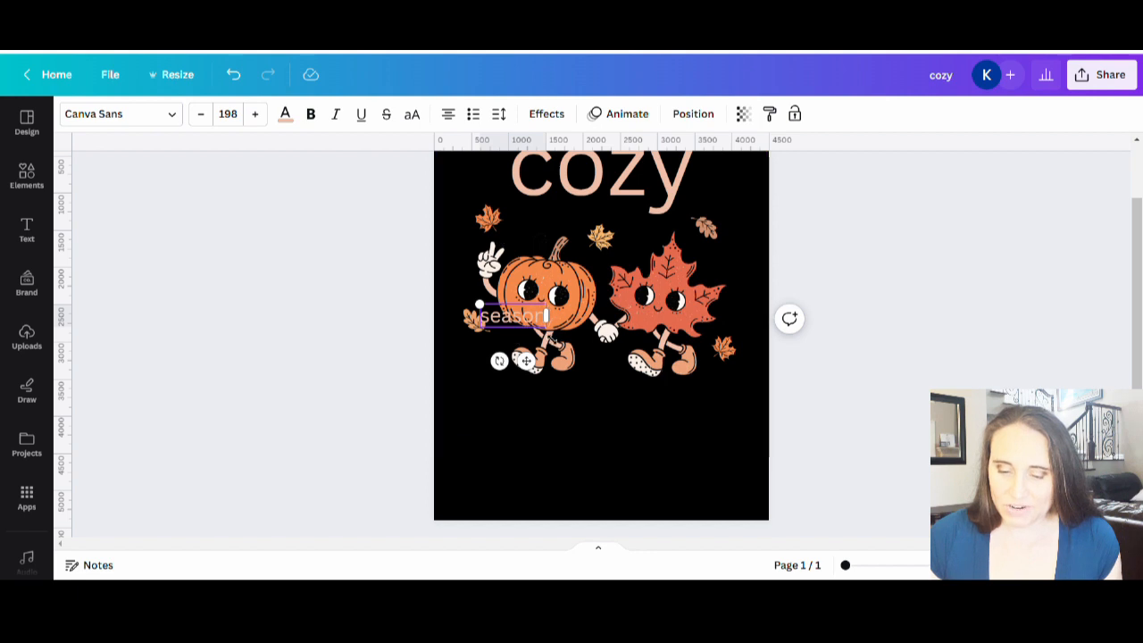
Step: Enlarge the season text to font size 857 and place it below the pumpkin and maple leaf
left_click_drag(546, 325, 741, 513)
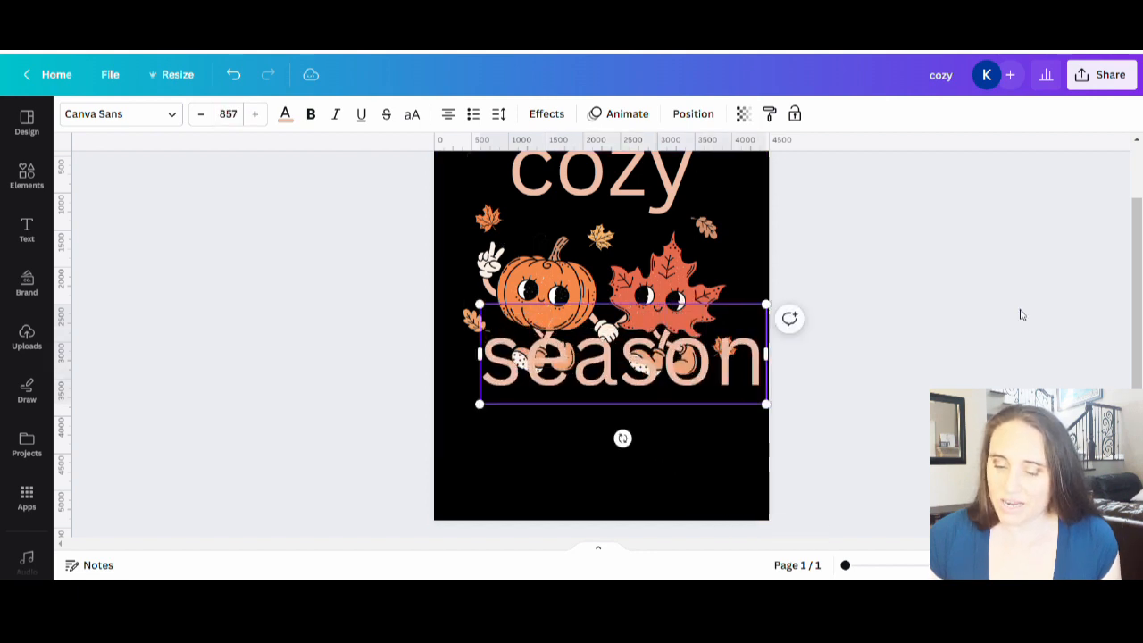
left_click_drag(641, 380, 625, 445)
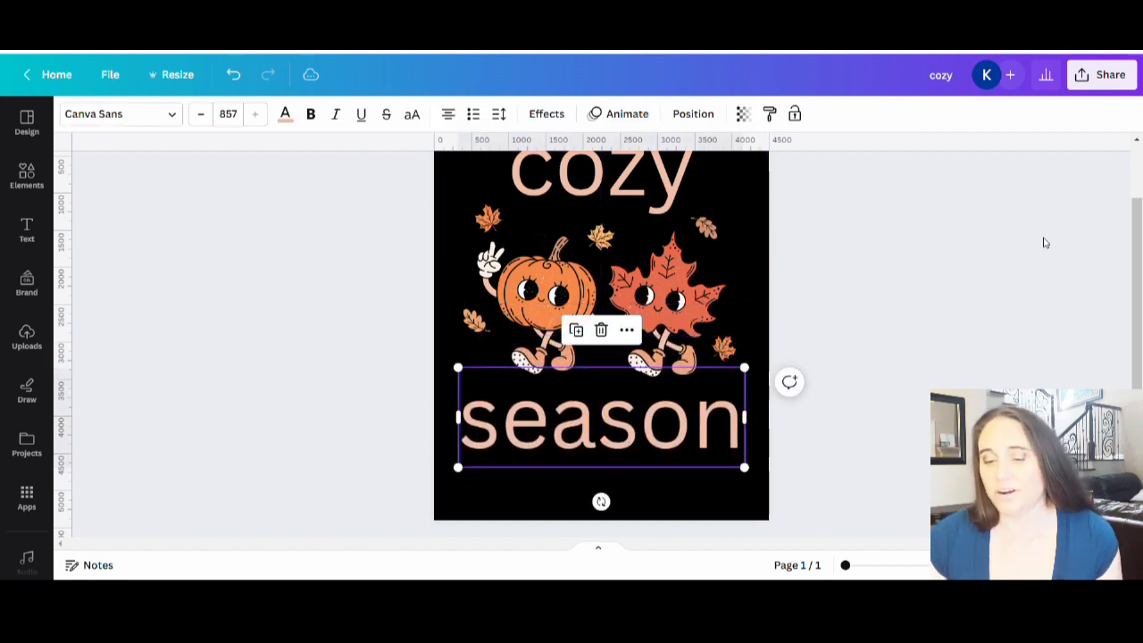
left_click(938, 287)
Step: Open the font choices for the cozy text and search them for "retro"
scroll(785, 238, "up", 2)
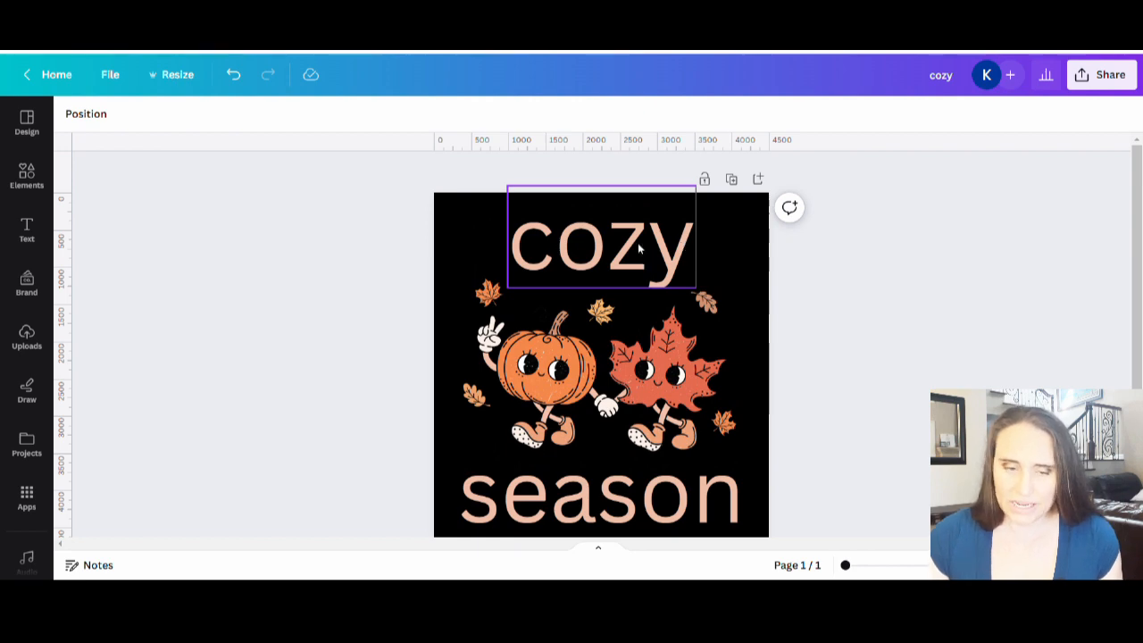
left_click(527, 243)
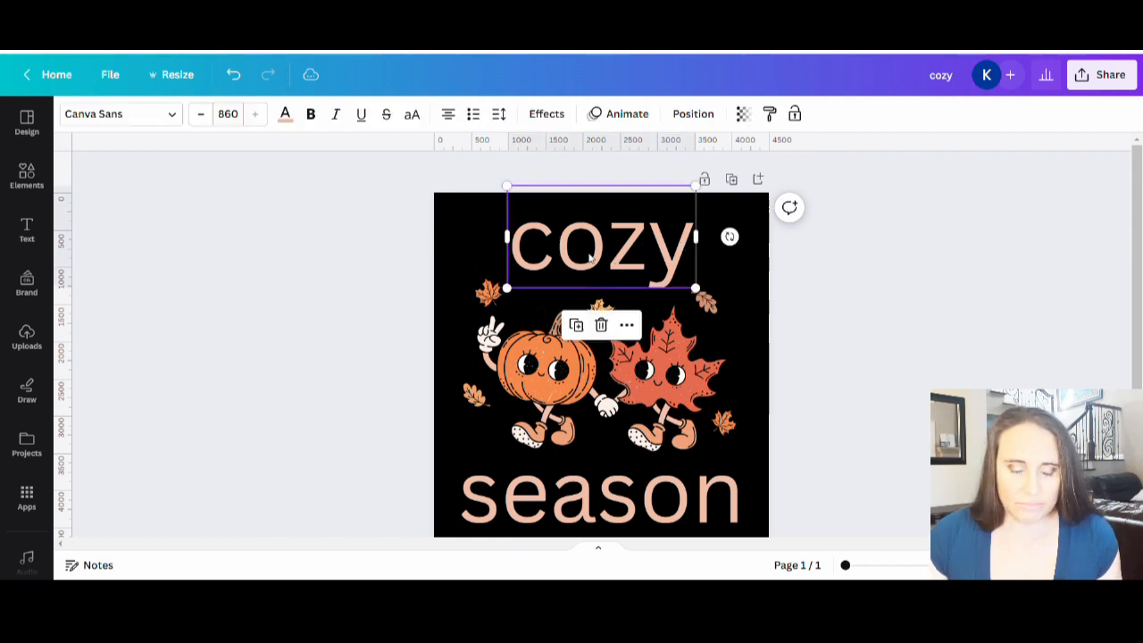
left_click(103, 115)
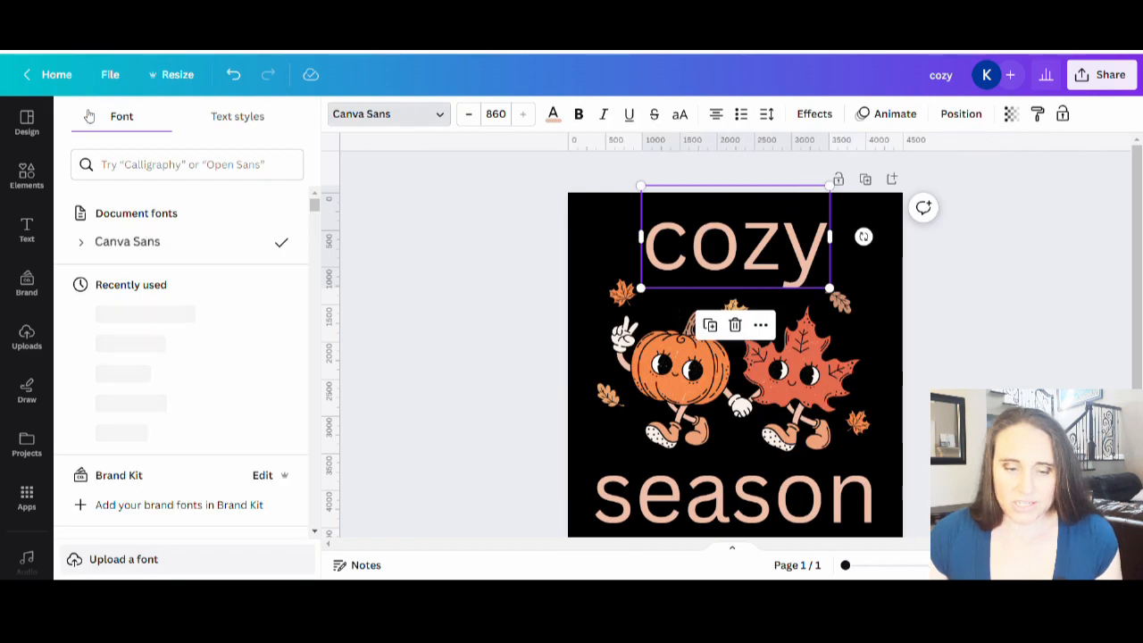
left_click(173, 167)
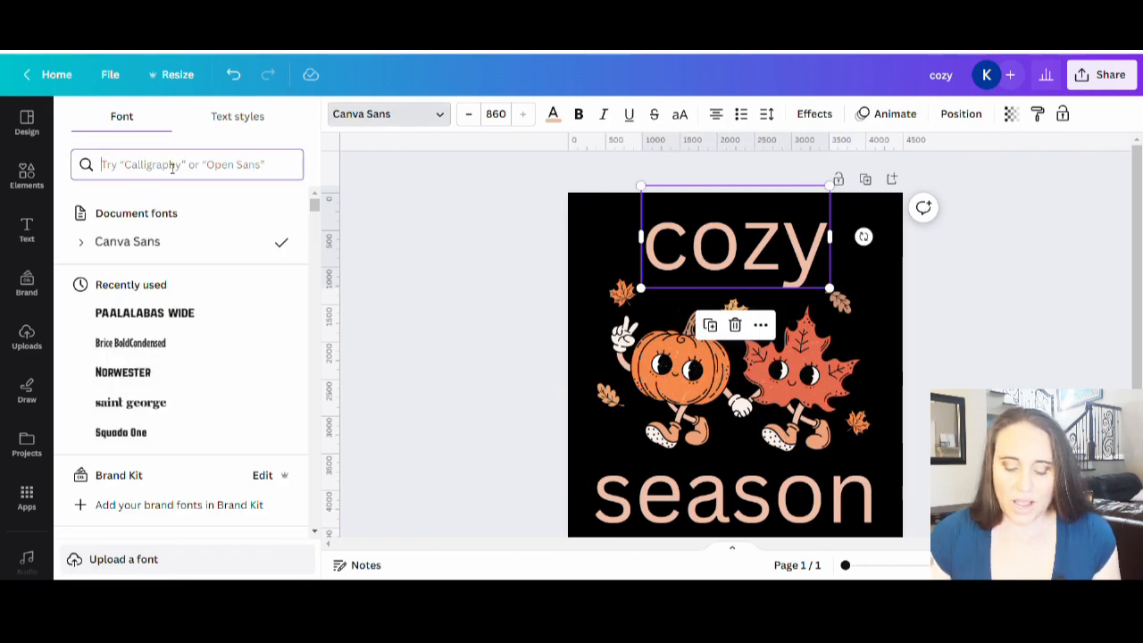
type("retro")
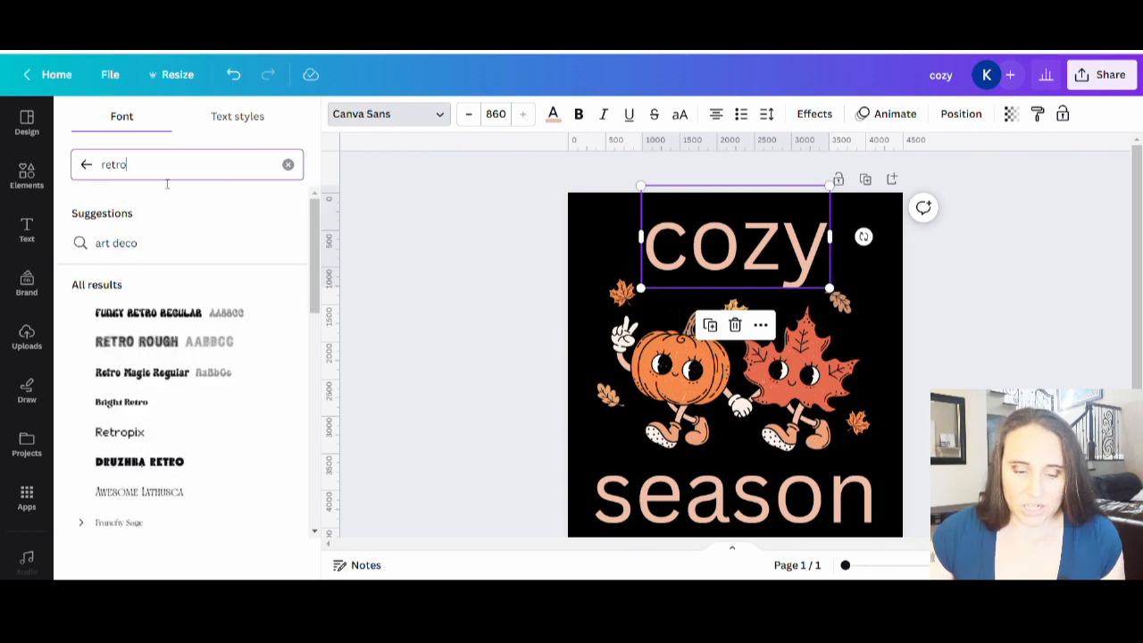
scroll(211, 242, "down", 3)
scroll(228, 375, "up", 3)
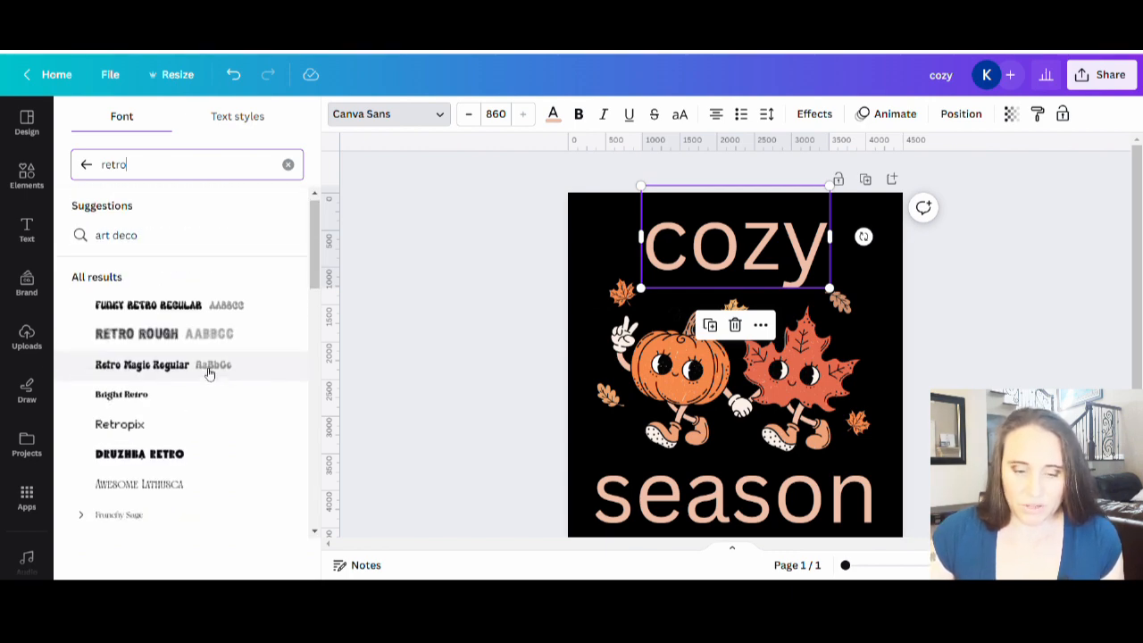
Step: Try the Funky Retro Regular, Retro Rough and Retro Magic Regular fonts on the cozy text
left_click(154, 315)
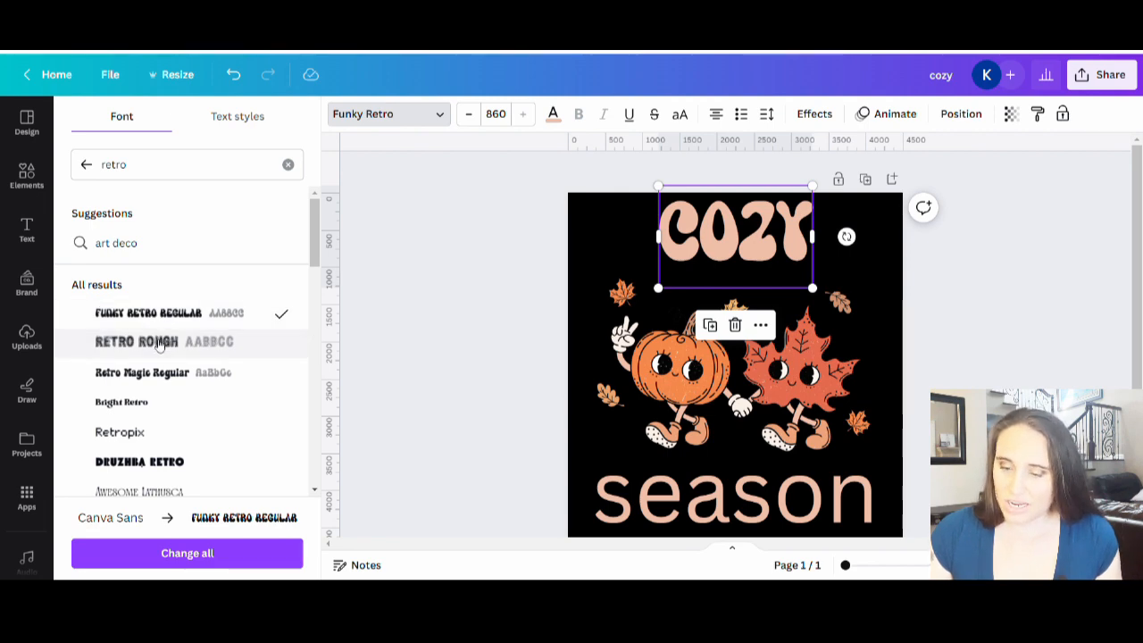
left_click(159, 345)
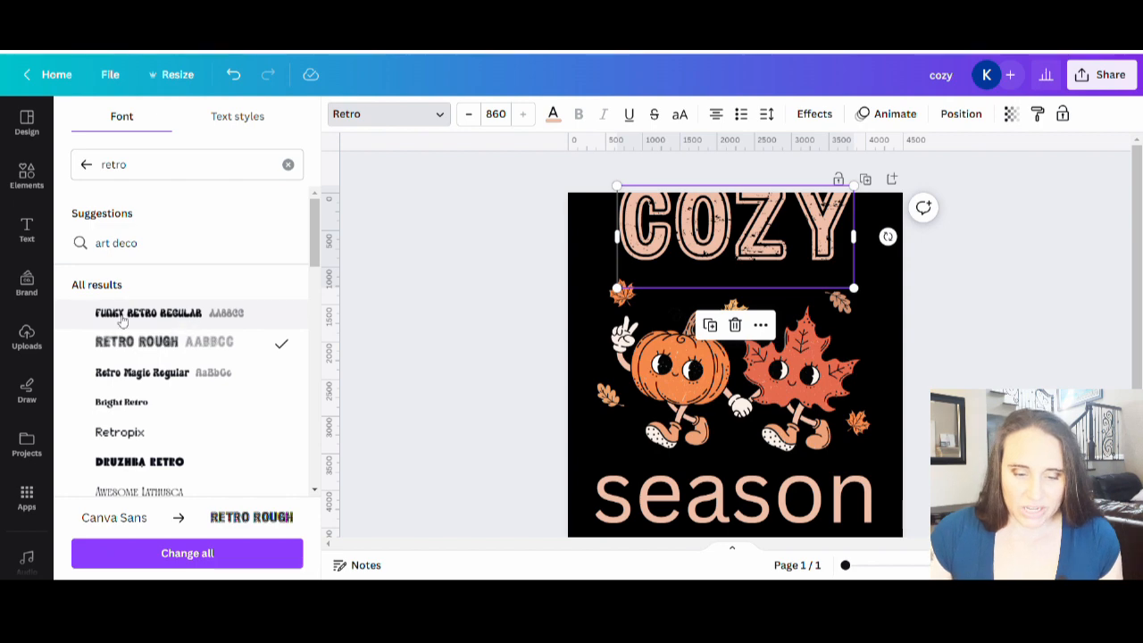
left_click(145, 383)
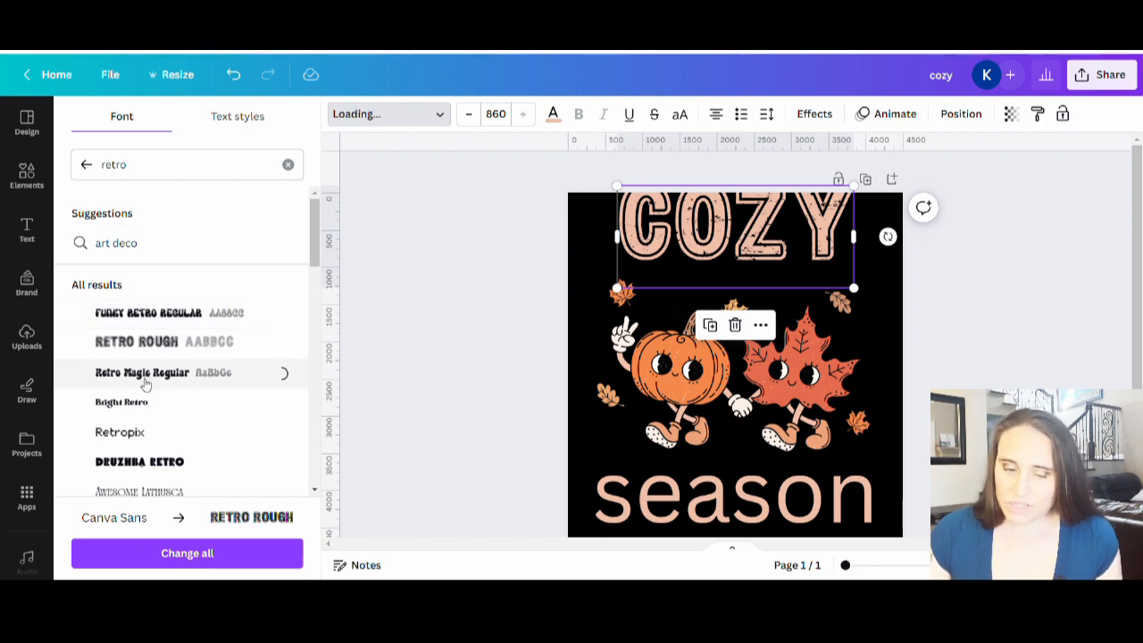
scroll(150, 357, "down", 5)
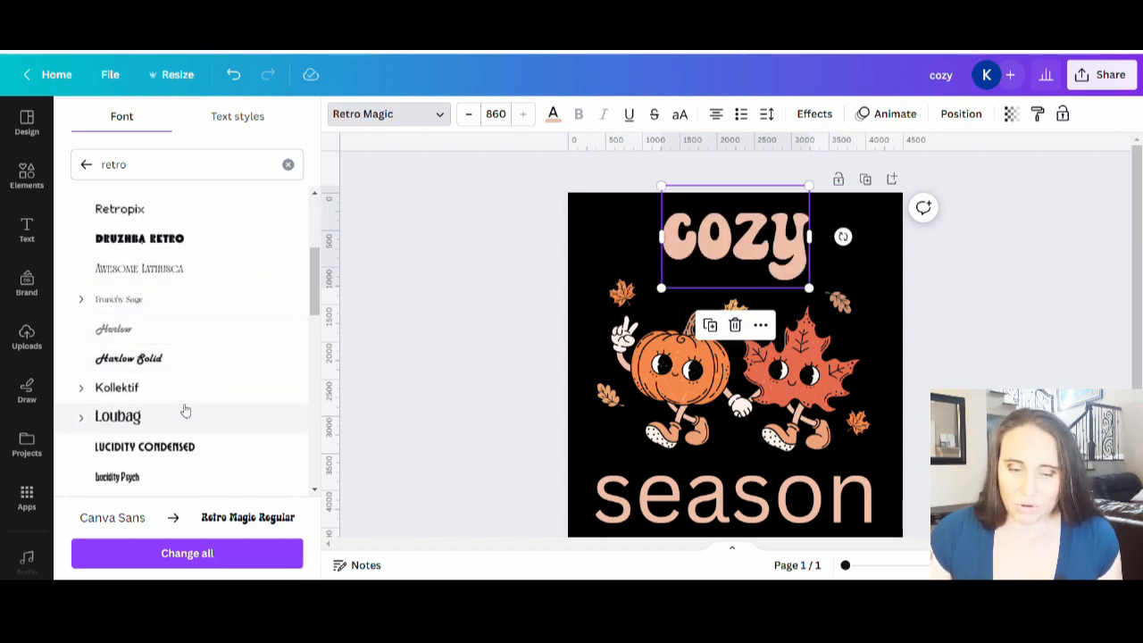
scroll(188, 415, "up", 4)
Step: Search the fonts for "texture" and try Inlander Texture and Rustic Printed Stamp on the cozy text
left_click_drag(151, 162, 11, 109)
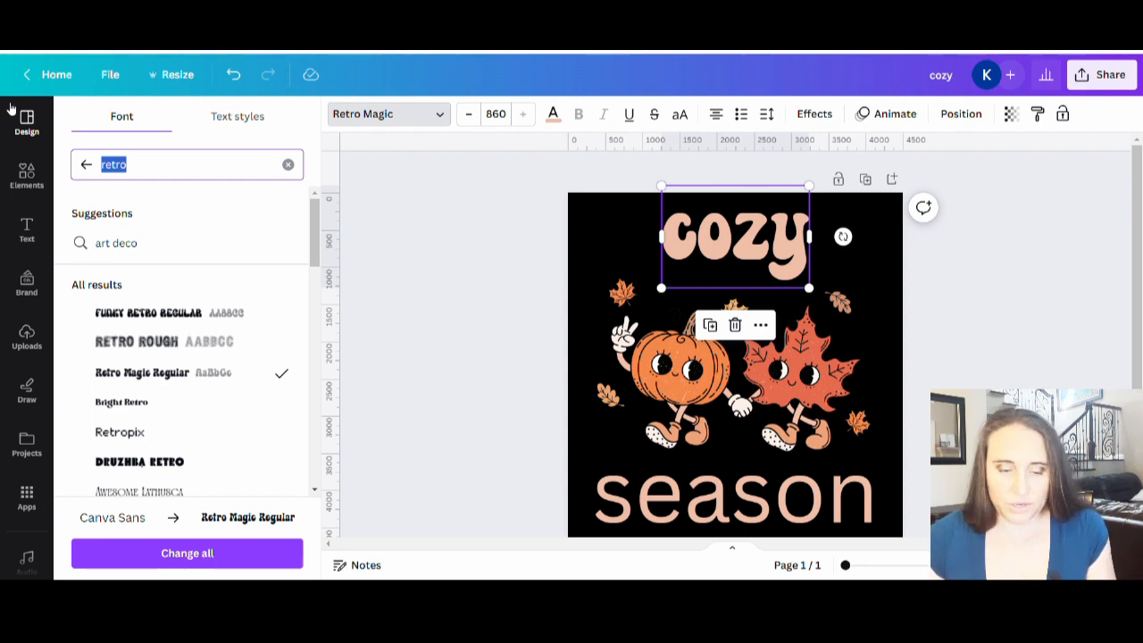
type("te")
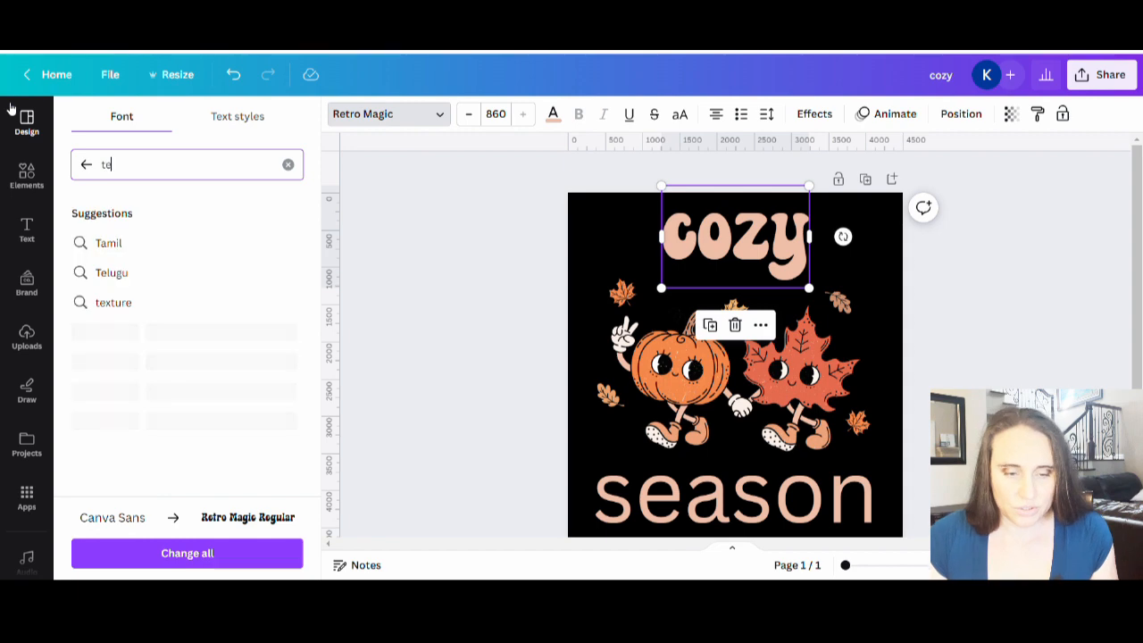
type("xture")
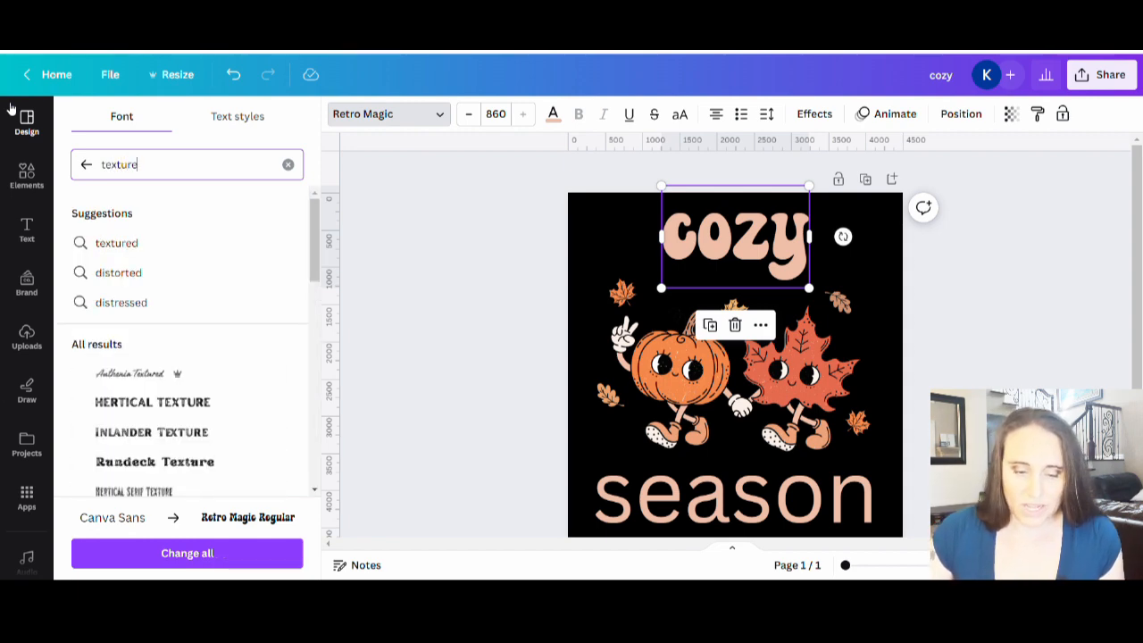
scroll(170, 286, "down", 3)
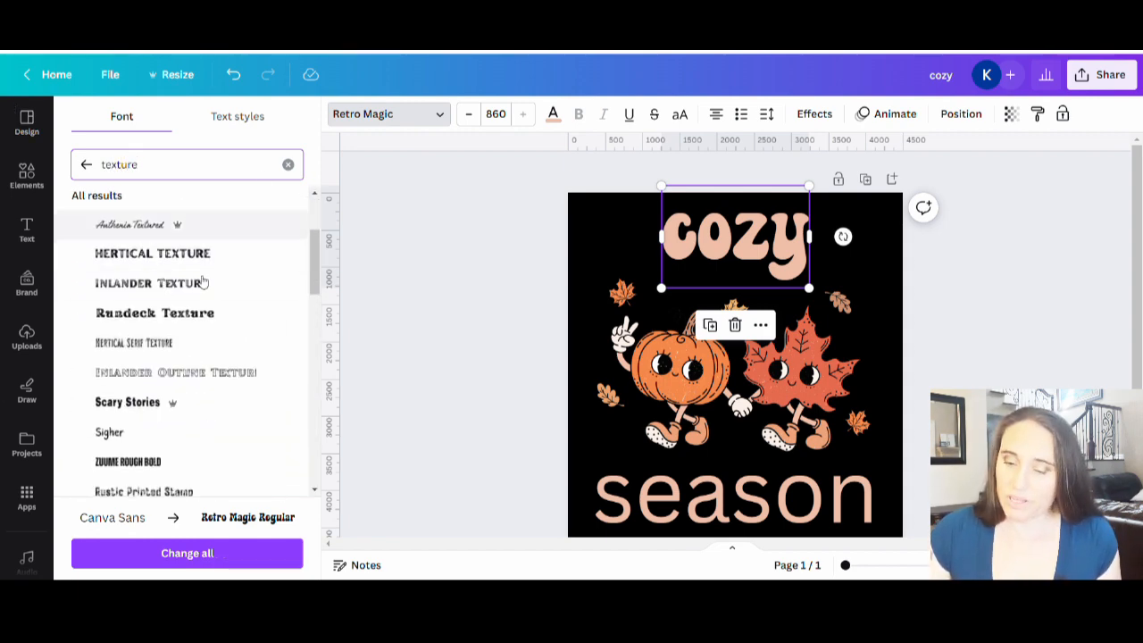
left_click(193, 286)
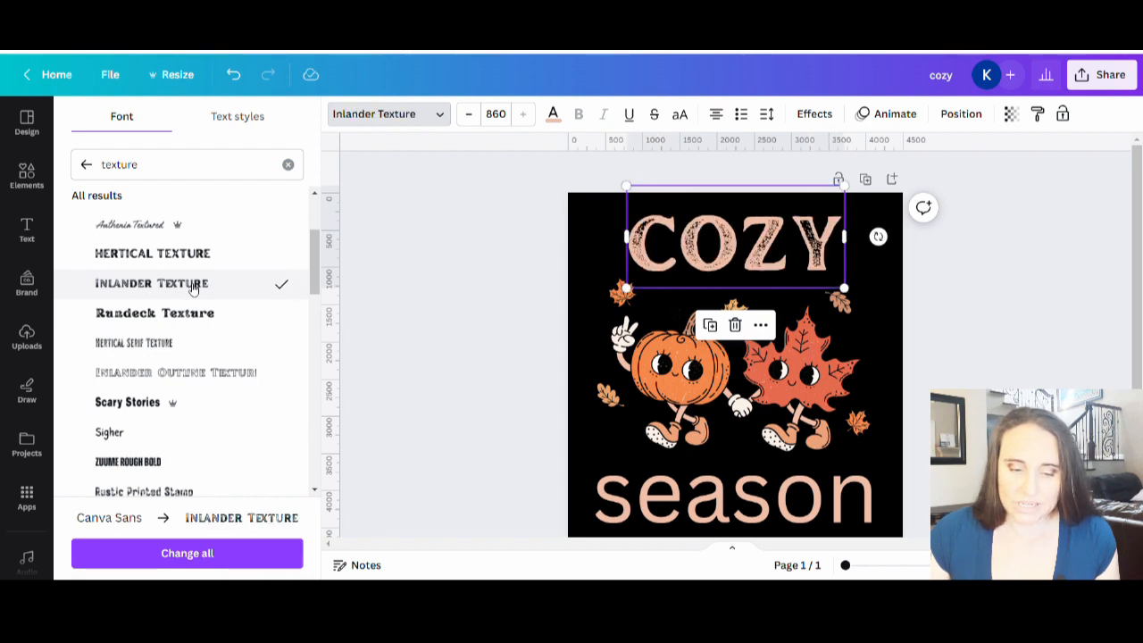
scroll(193, 288, "down", 2)
left_click(187, 346)
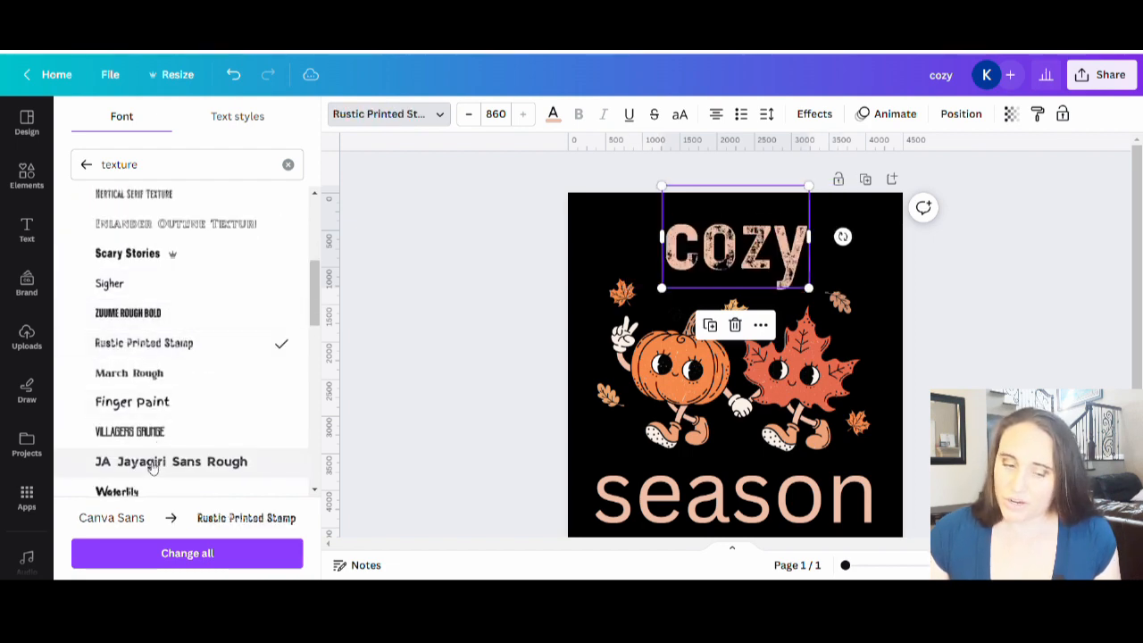
scroll(179, 375, "down", 3)
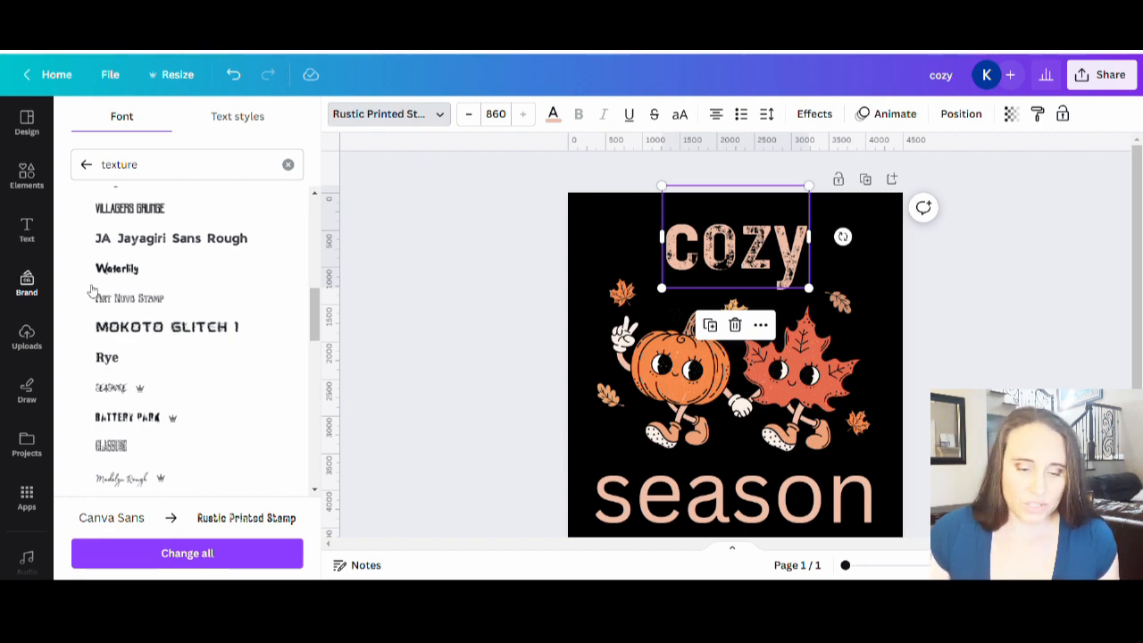
scroll(174, 332, "down", 1)
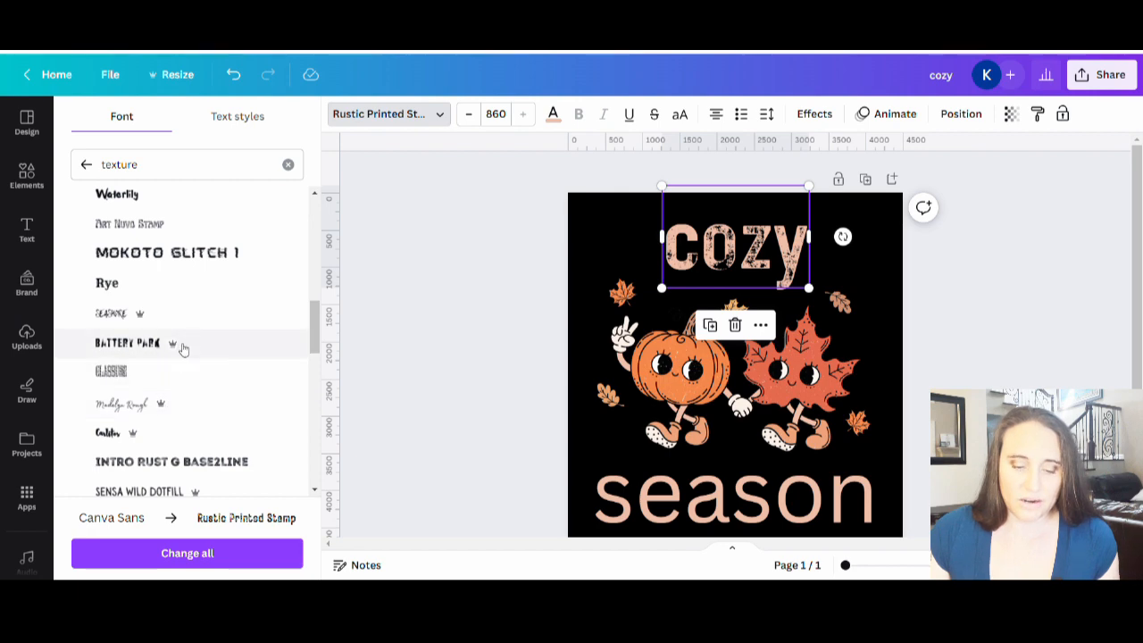
scroll(174, 349, "down", 2)
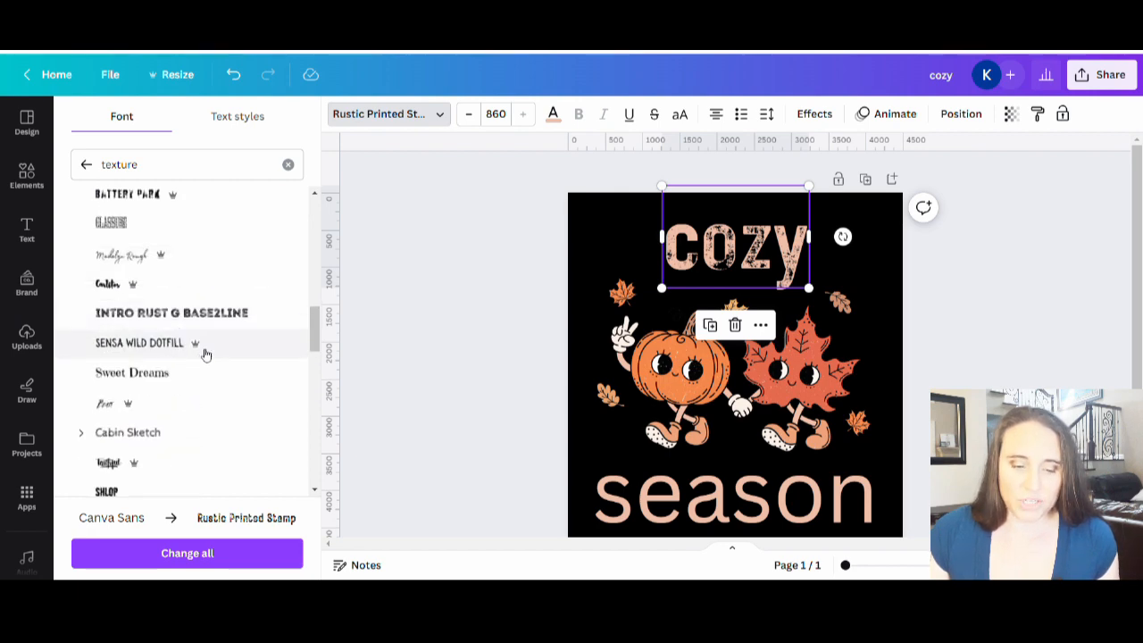
scroll(190, 350, "down", 2)
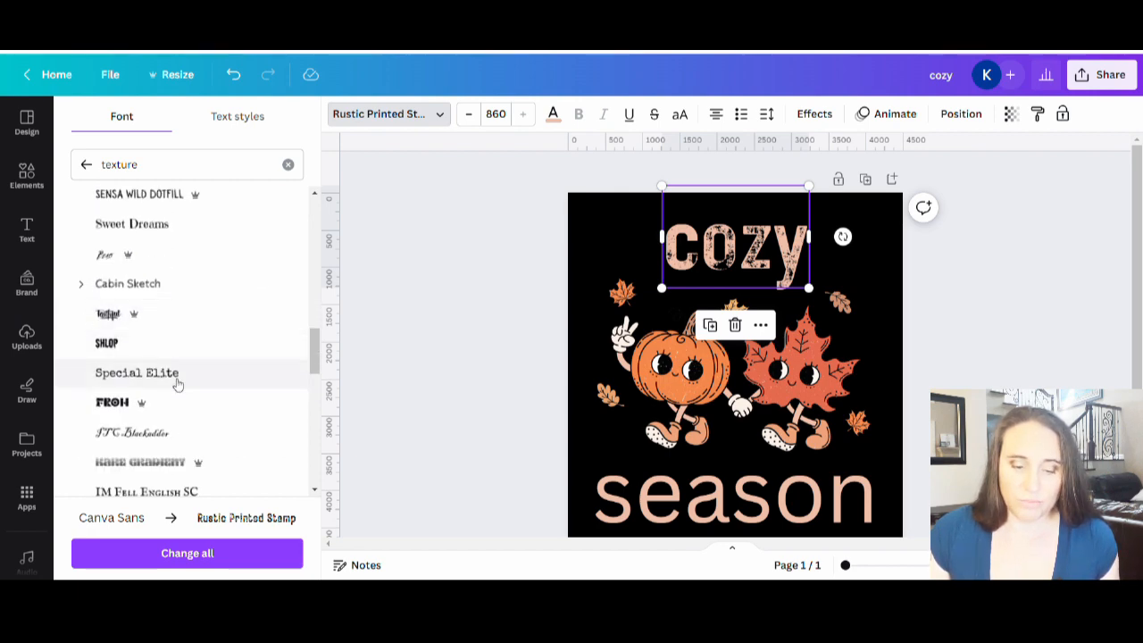
scroll(187, 352, "up", 8)
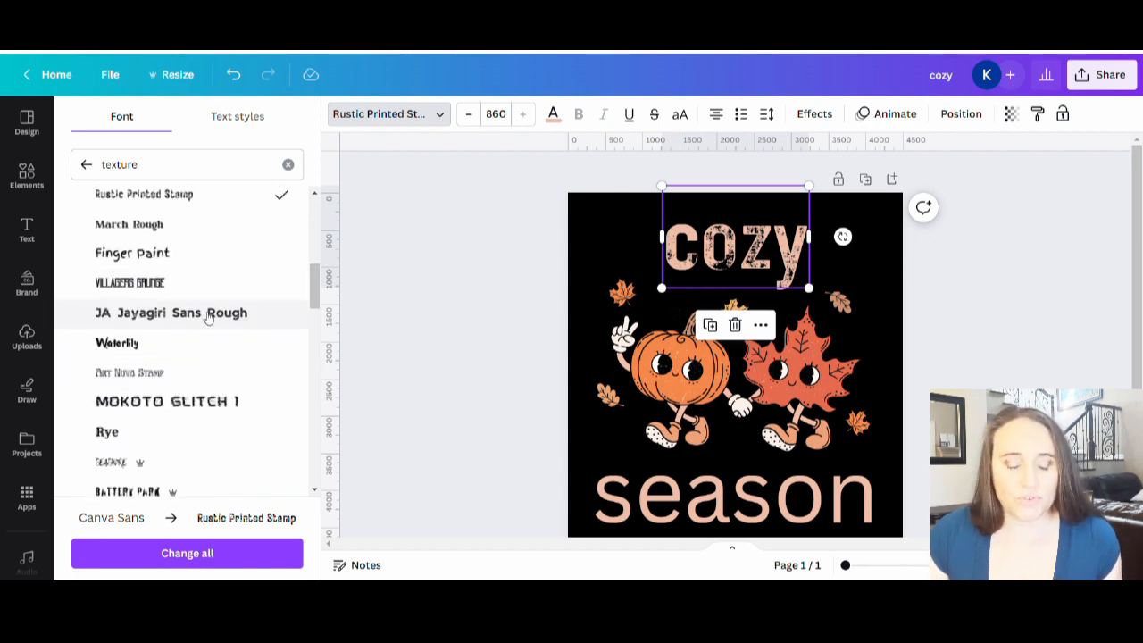
Step: Find the Hatter Dirt font by searching "hatter", apply it to the cozy text and change all Canva Sans text to it
left_click_drag(195, 171, 97, 170)
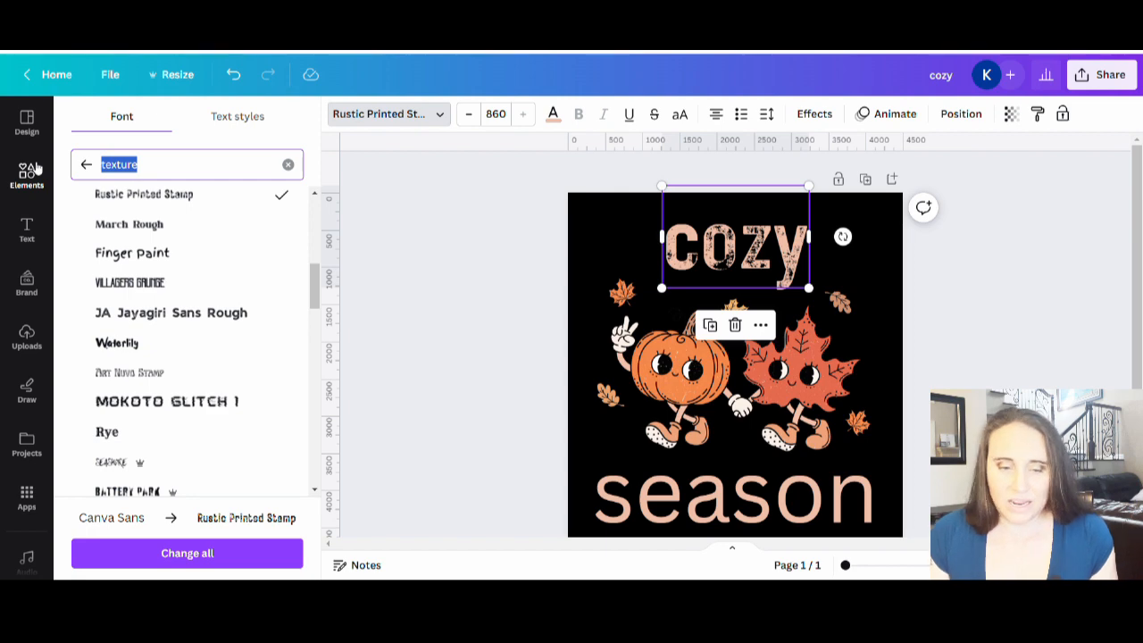
type("ha")
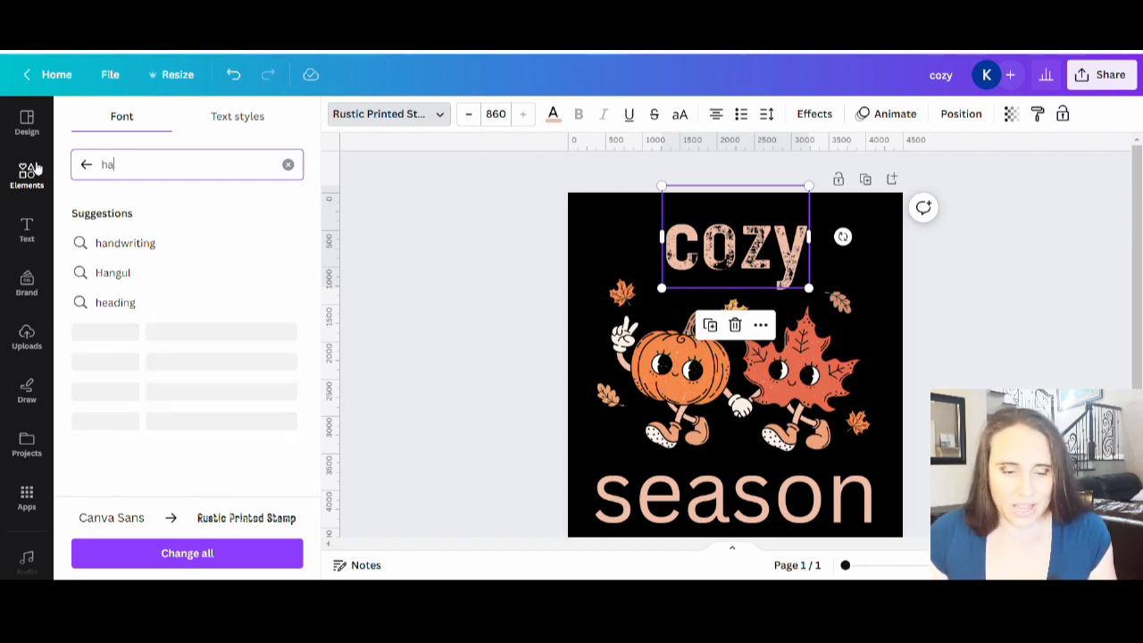
type("tter")
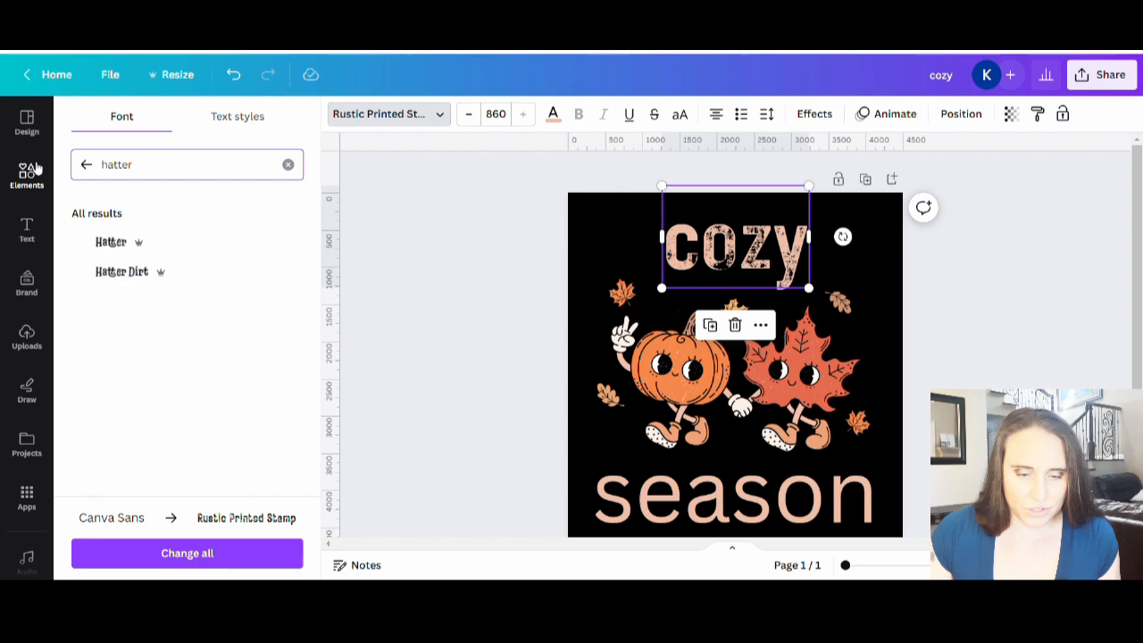
left_click(159, 273)
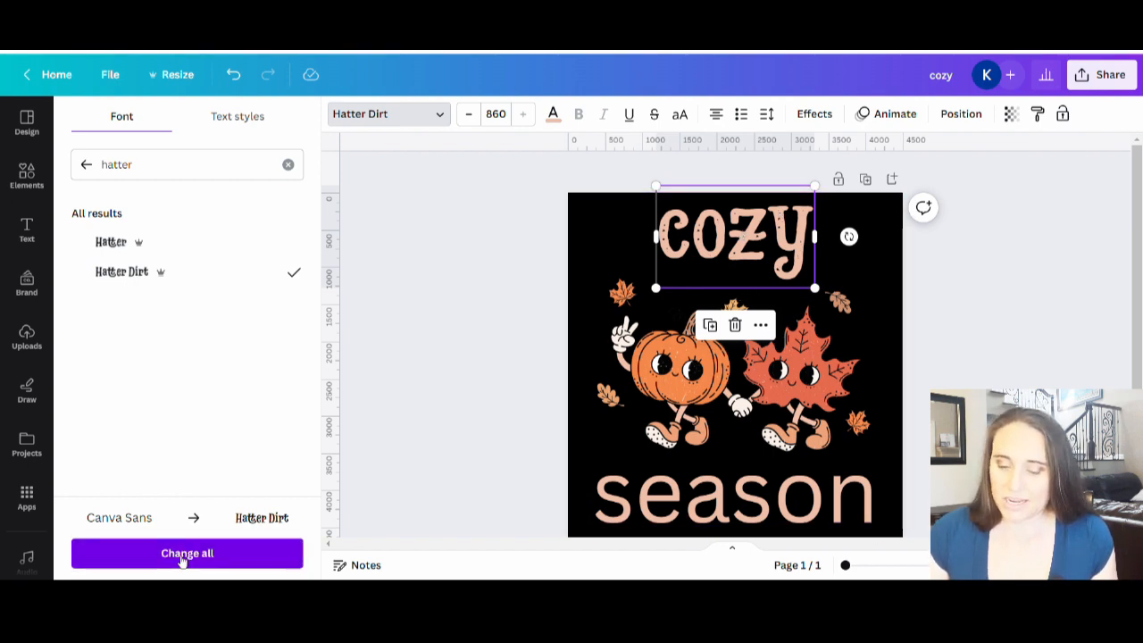
left_click(185, 555)
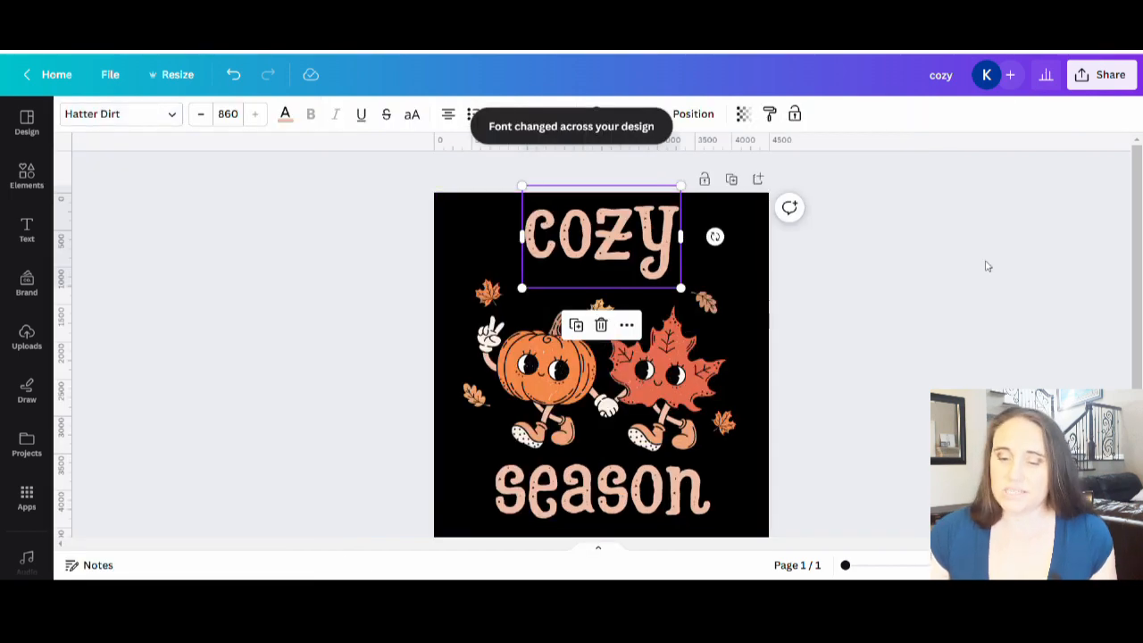
left_click(970, 284)
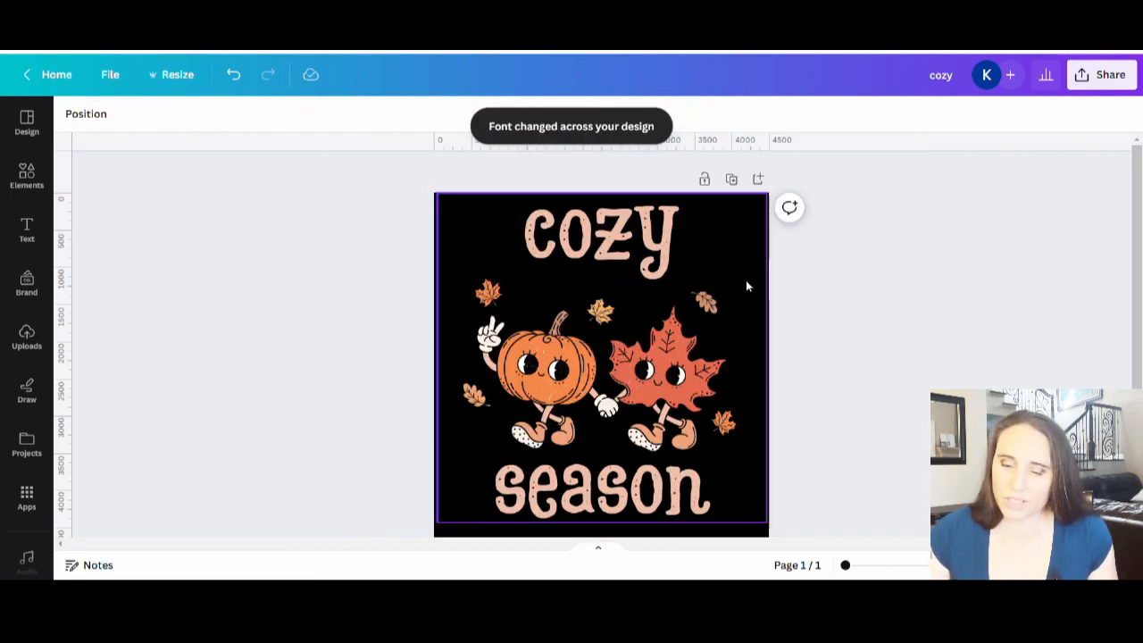
Step: Try uppercase lettering on the cozy text and switch it back to lowercase
left_click(636, 262)
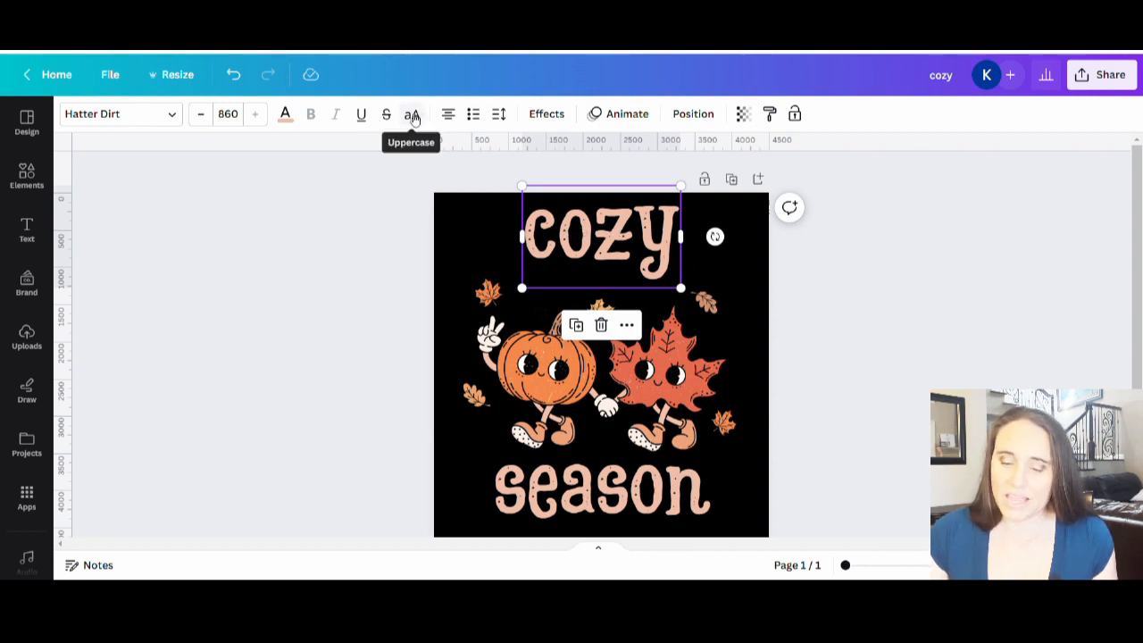
left_click(413, 116)
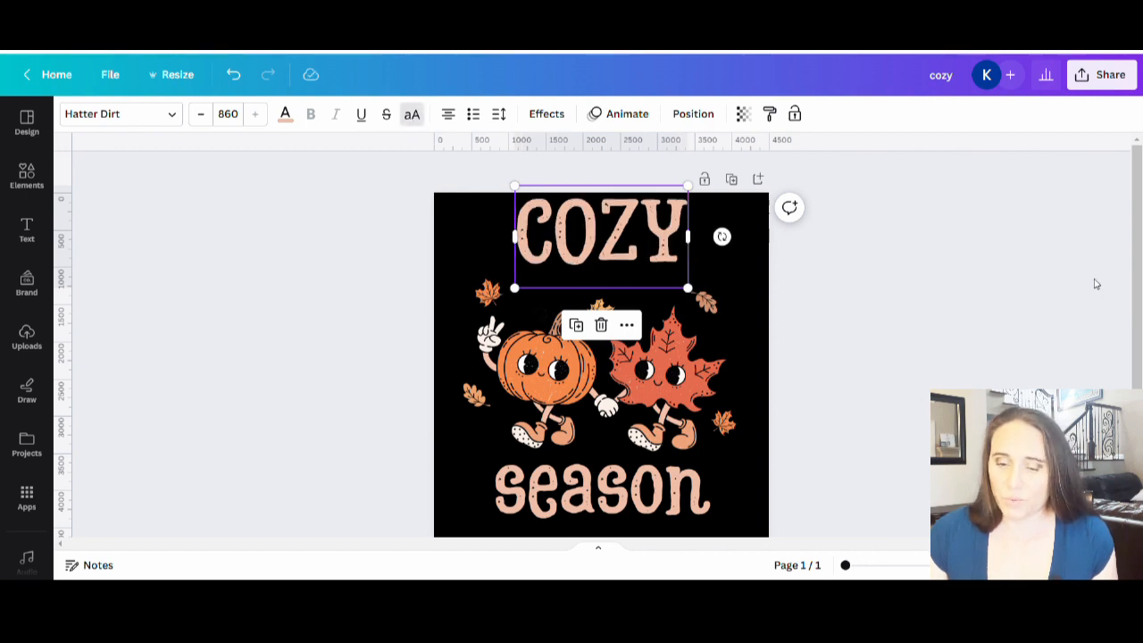
left_click(393, 117)
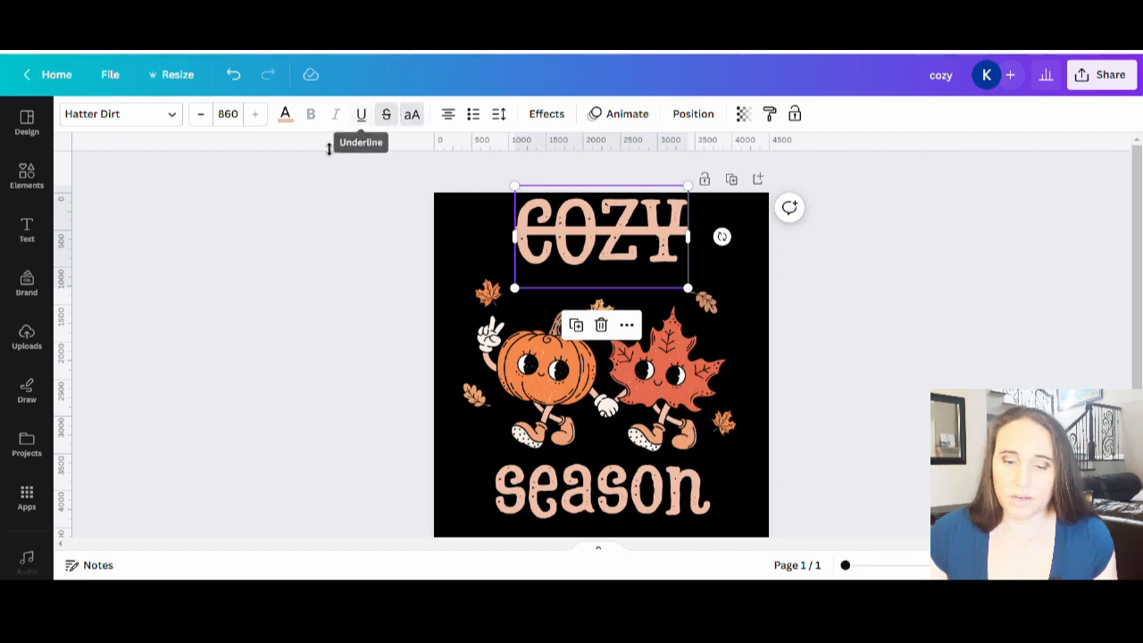
left_click(386, 113)
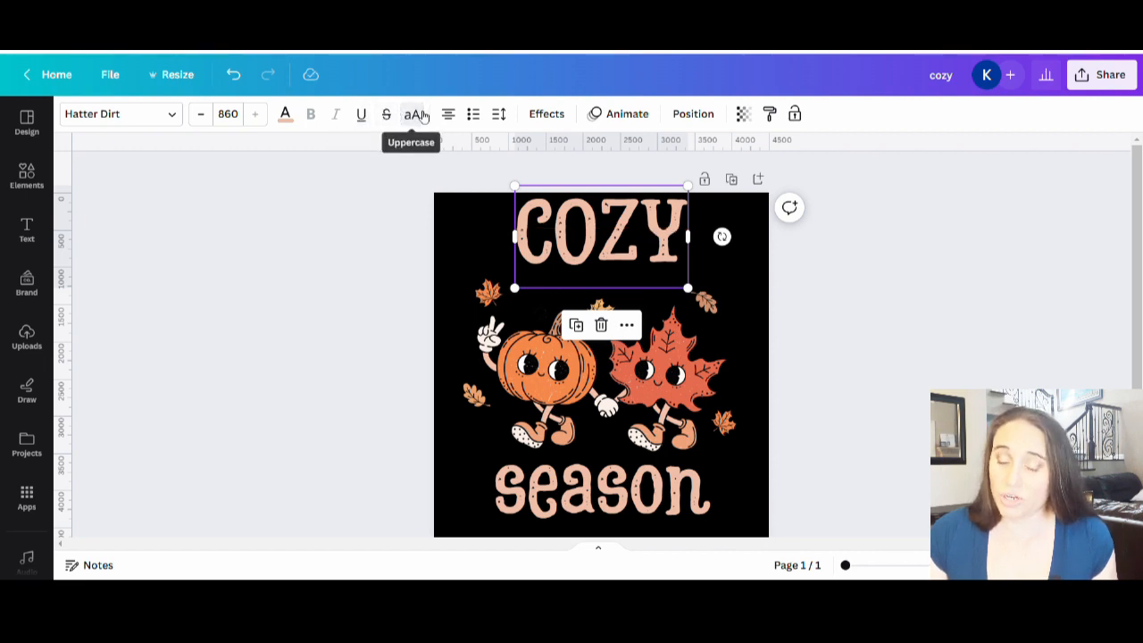
left_click(420, 114)
Step: Capitalise the first letter of the cozy text to read "Cozy" and move the text slightly lower on the page
left_click(563, 246)
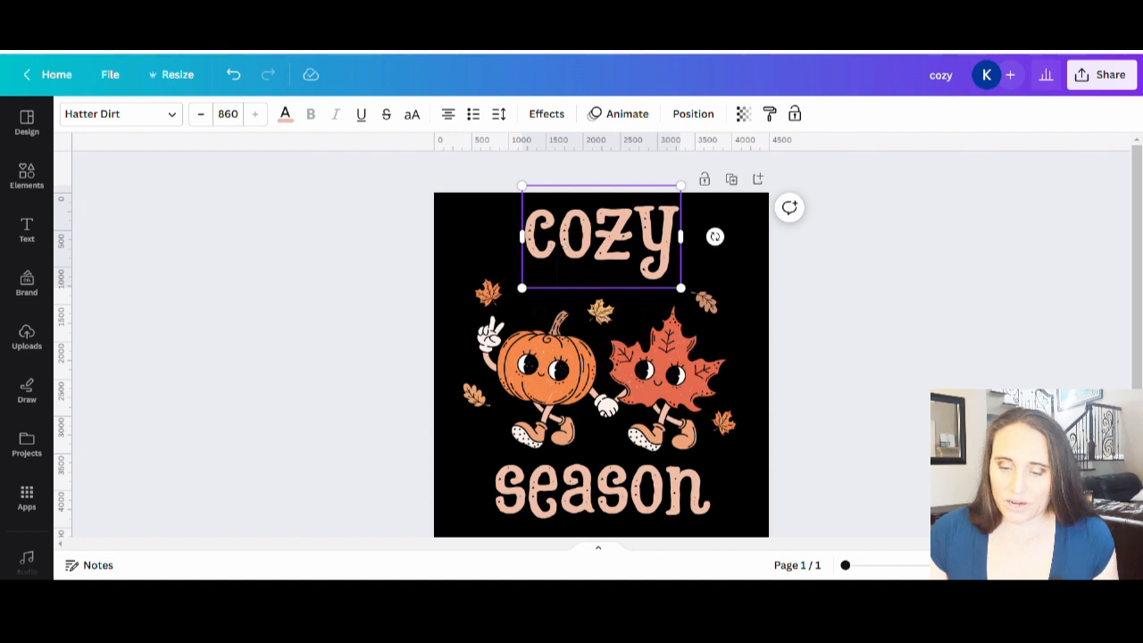
double_click(537, 251)
left_click(537, 251)
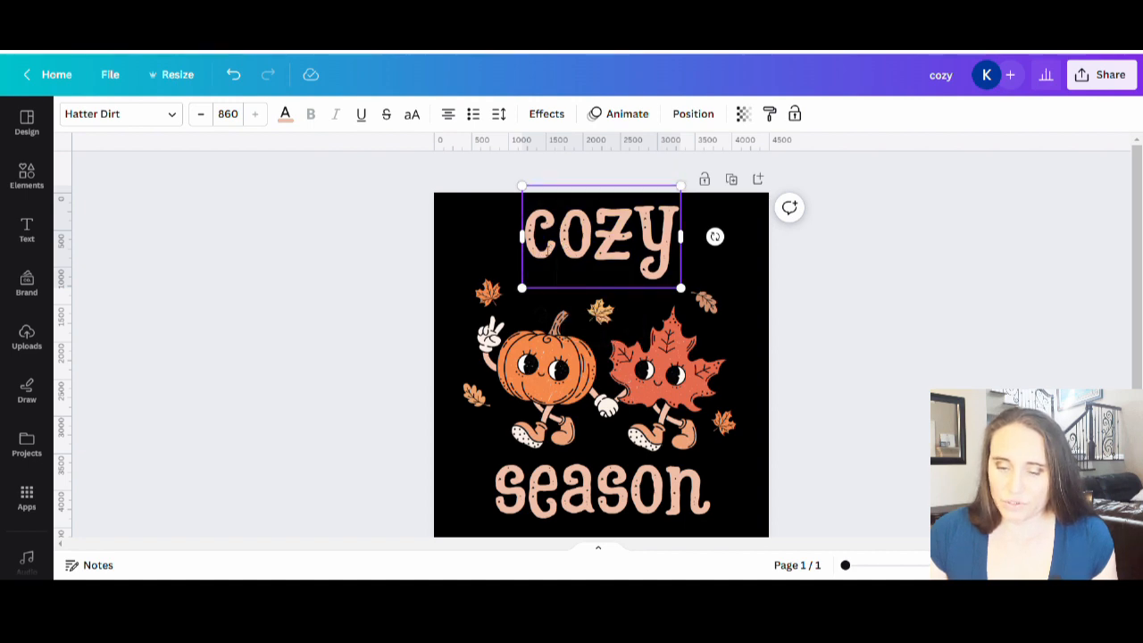
double_click(537, 252)
left_click_drag(536, 253, 544, 257)
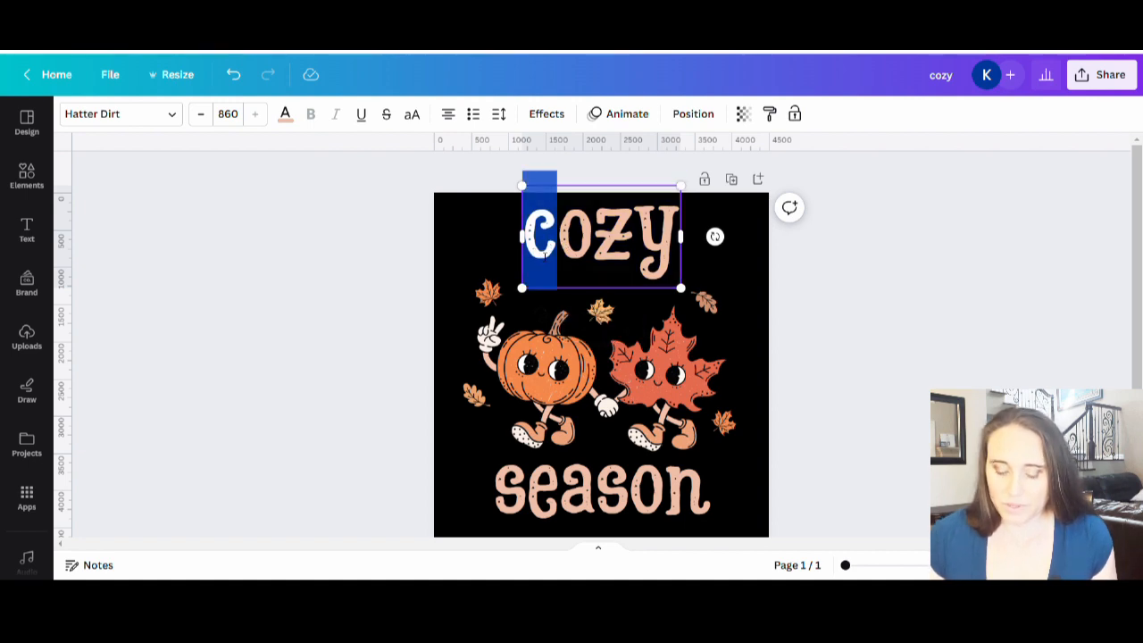
type("C")
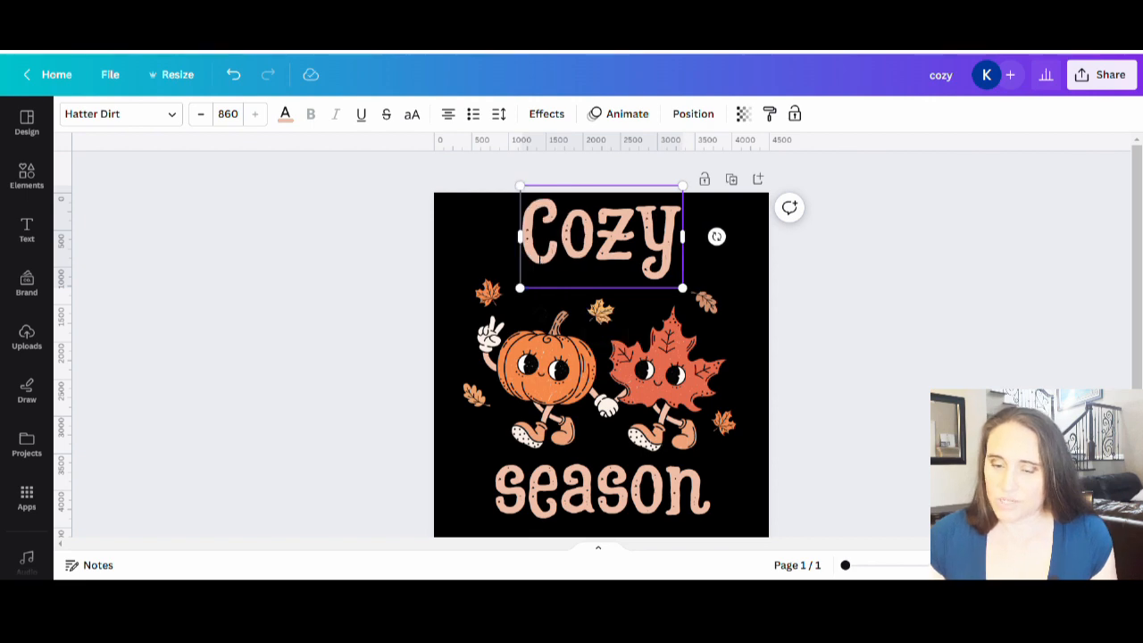
left_click(921, 284)
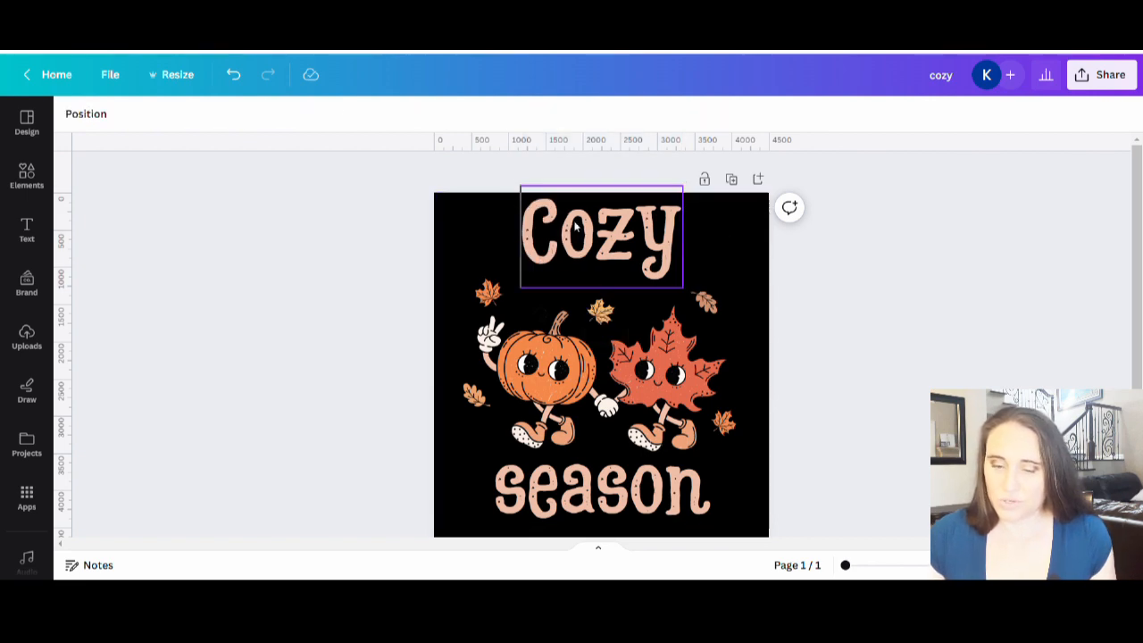
left_click_drag(579, 228, 617, 236)
left_click(811, 248)
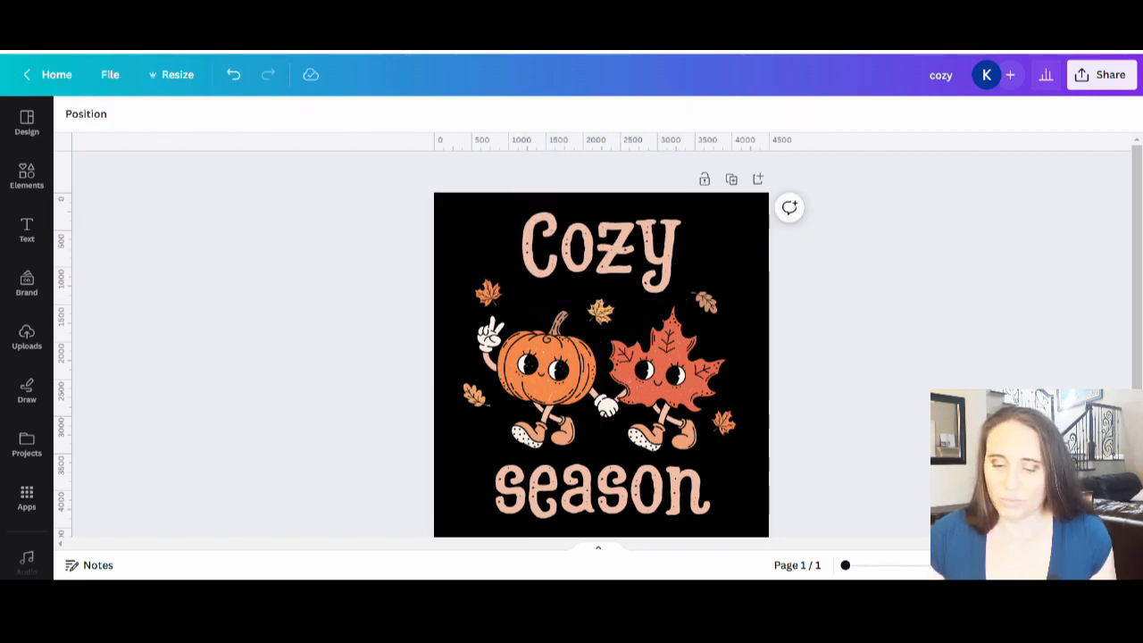
Step: Enlarge the season text to nearly the page width and center it beneath the pumpkin and leaf characters
scroll(857, 326, "down", 2)
left_click(697, 462)
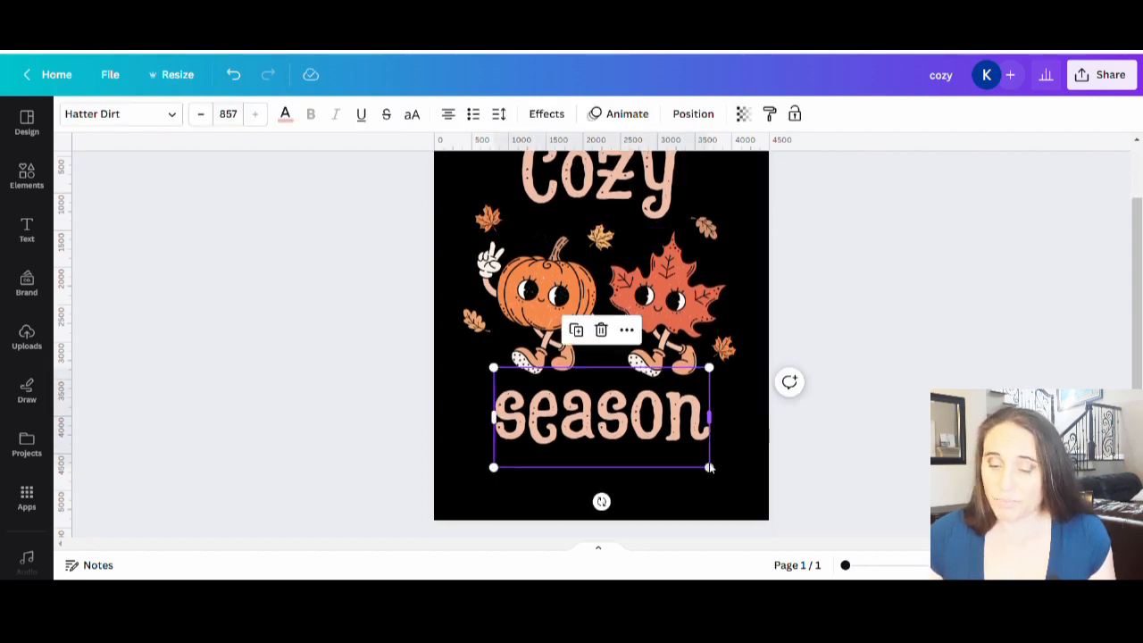
left_click_drag(710, 468, 740, 498)
left_click_drag(634, 436, 589, 421)
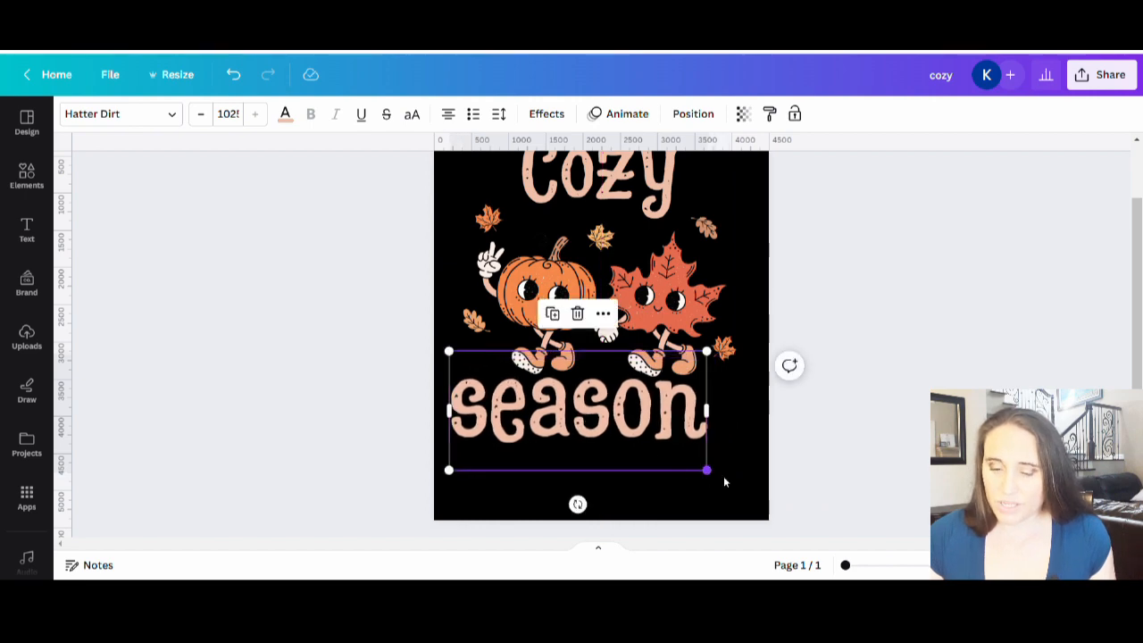
left_click_drag(707, 471, 743, 489)
left_click_drag(663, 453, 669, 464)
left_click(903, 409)
scroll(902, 409, "up", 1)
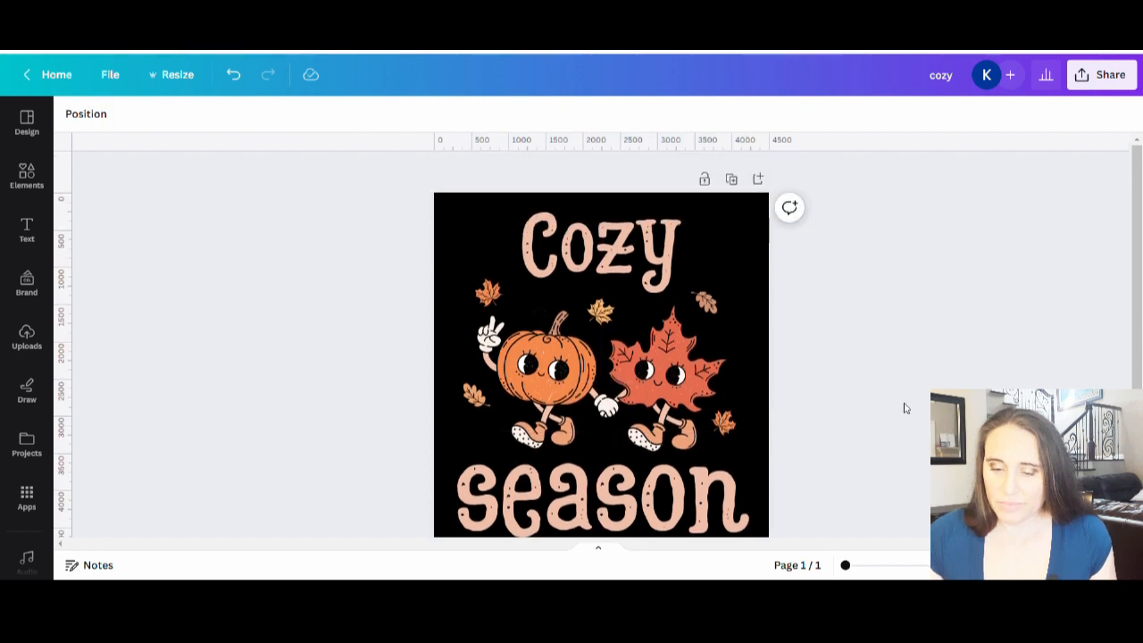
Step: Search the fonts for "groovy" and try Groovy Script Regular on the Cozy text
left_click(649, 255)
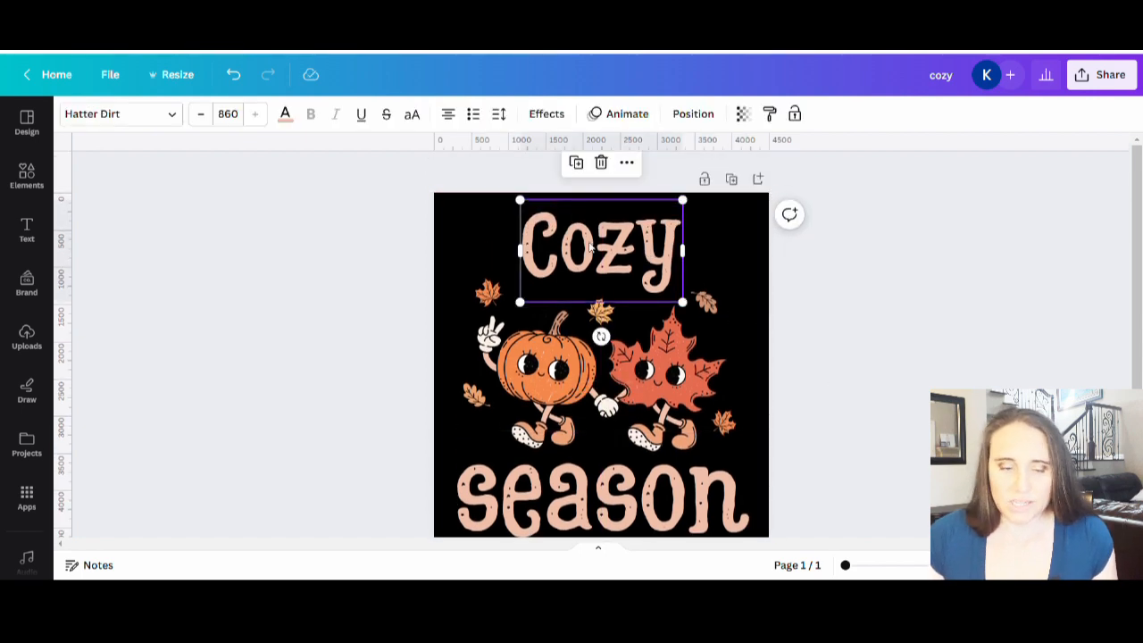
left_click(166, 113)
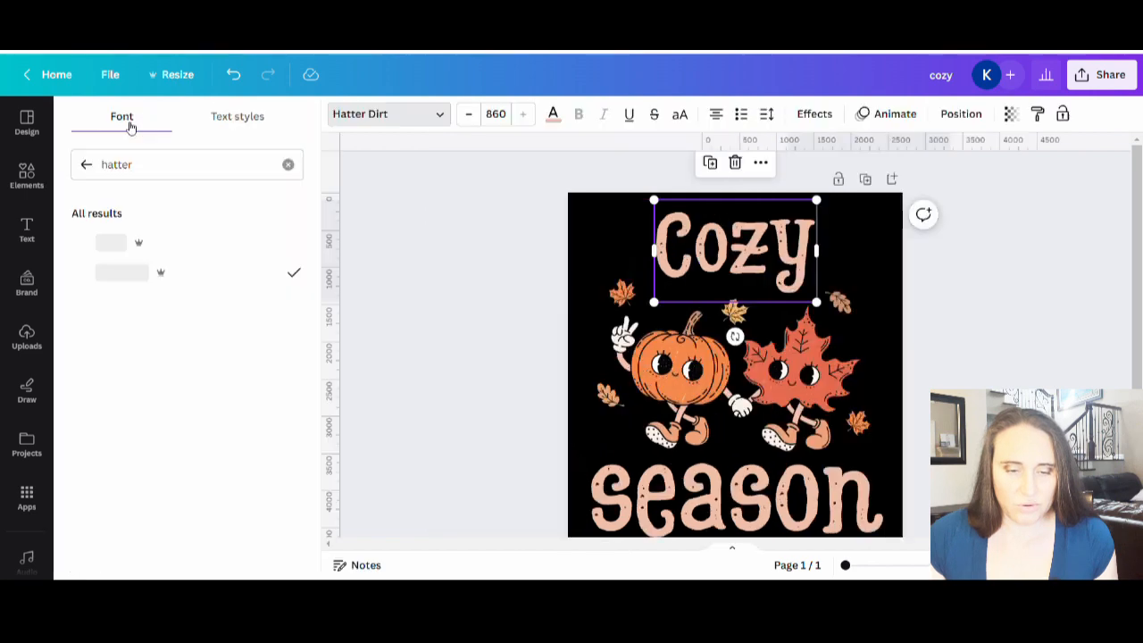
left_click(181, 172)
key("ctrl+a")
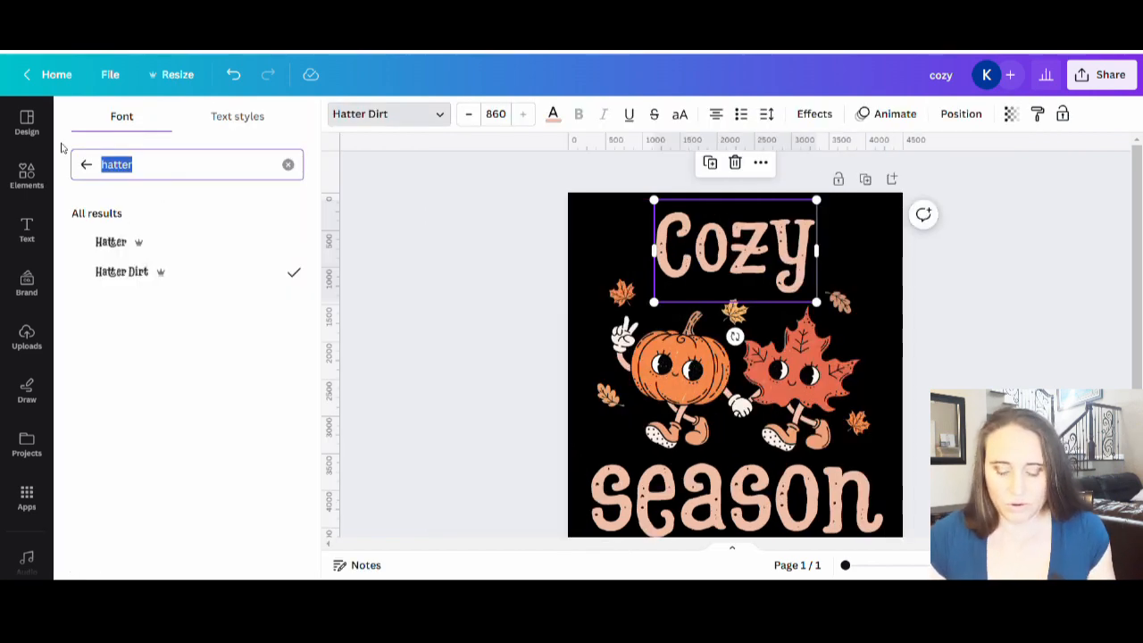
type("groovy")
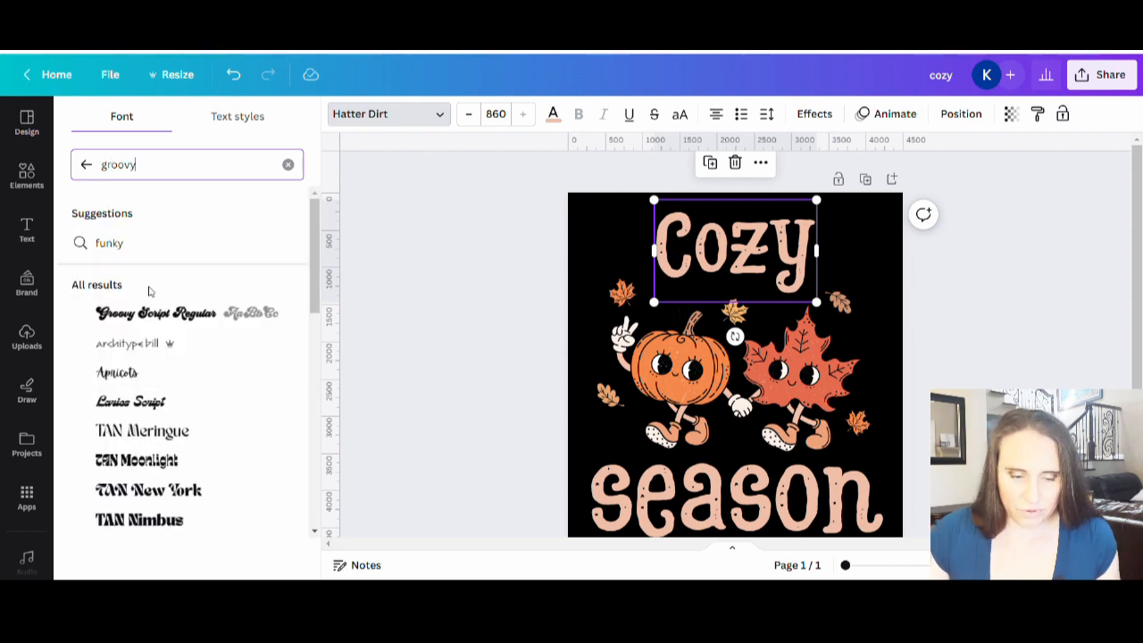
scroll(201, 215, "down", 2)
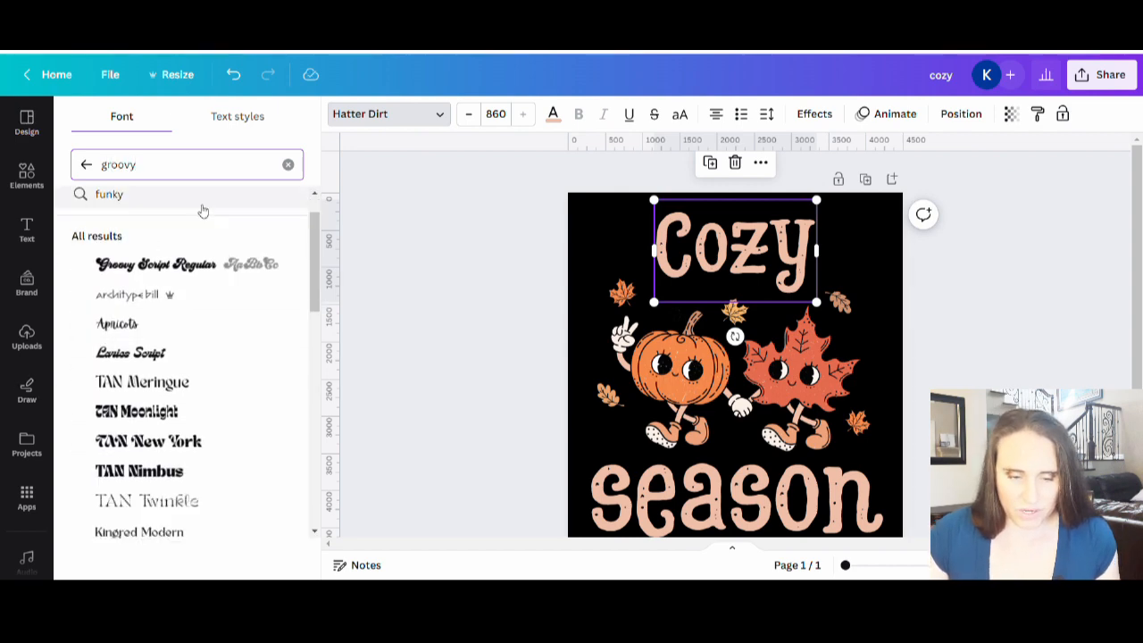
left_click(202, 236)
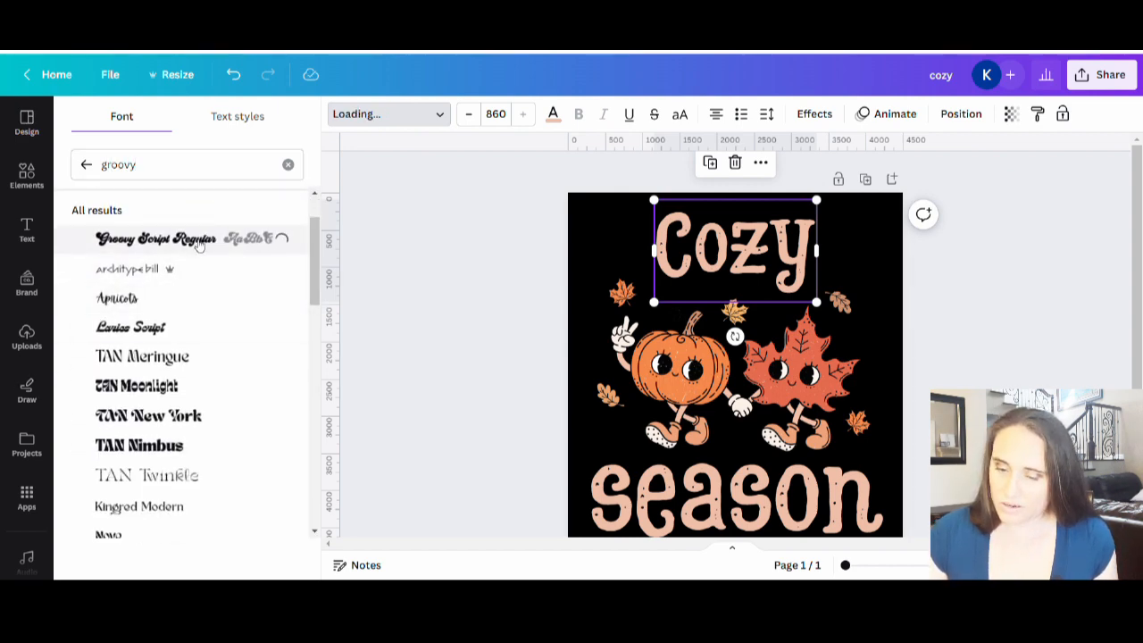
Step: Try the Rundeck Rough and Genty fonts on the Cozy text and browse further groovy fonts
scroll(201, 268, "down", 4)
left_click(228, 280)
scroll(232, 299, "down", 2)
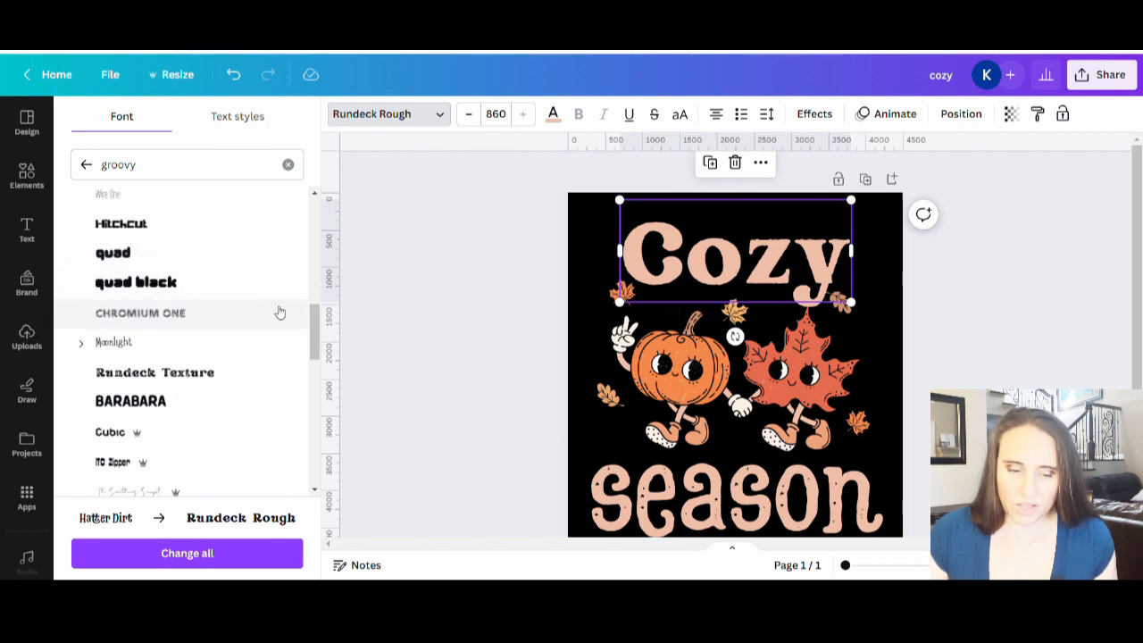
scroll(247, 308, "down", 3)
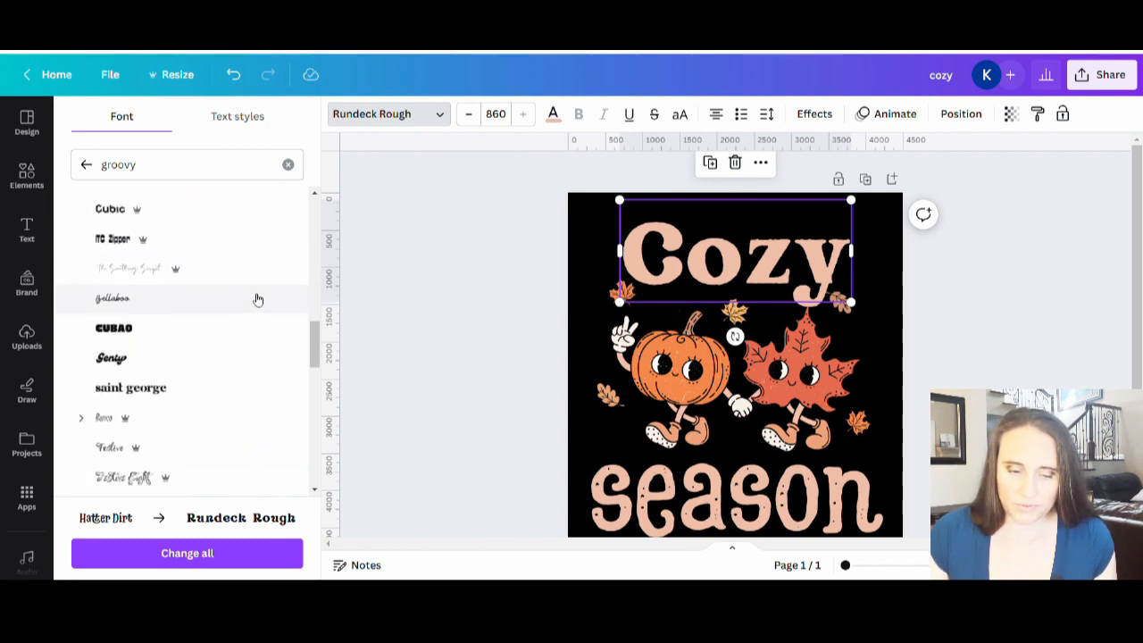
left_click(140, 358)
scroll(176, 319, "down", 8)
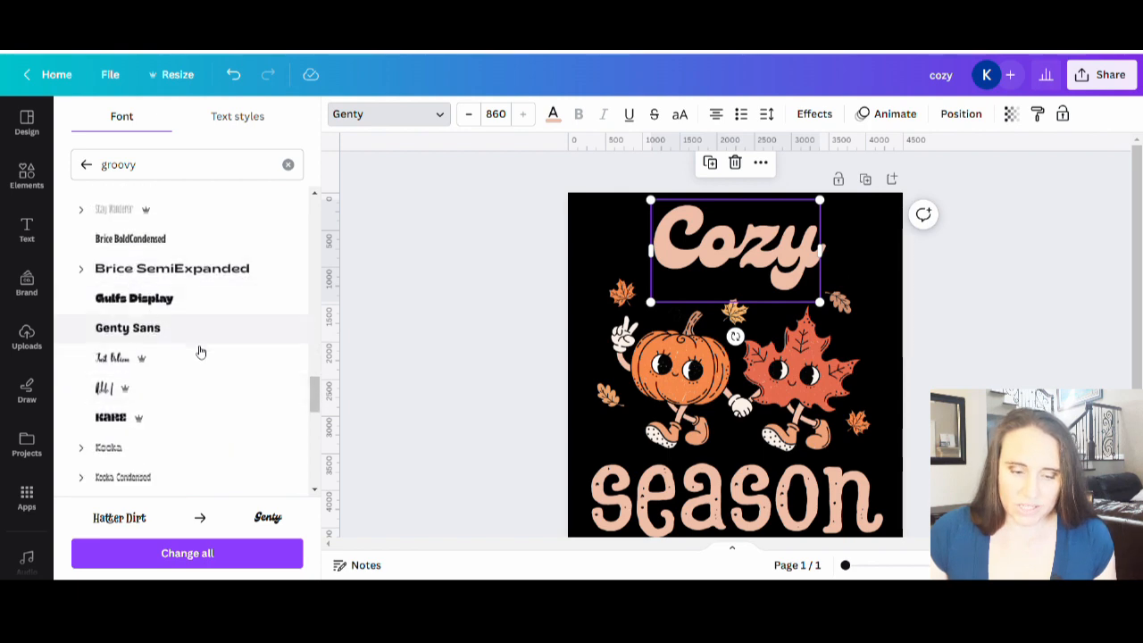
scroll(202, 375, "down", 5)
scroll(254, 481, "down", 5)
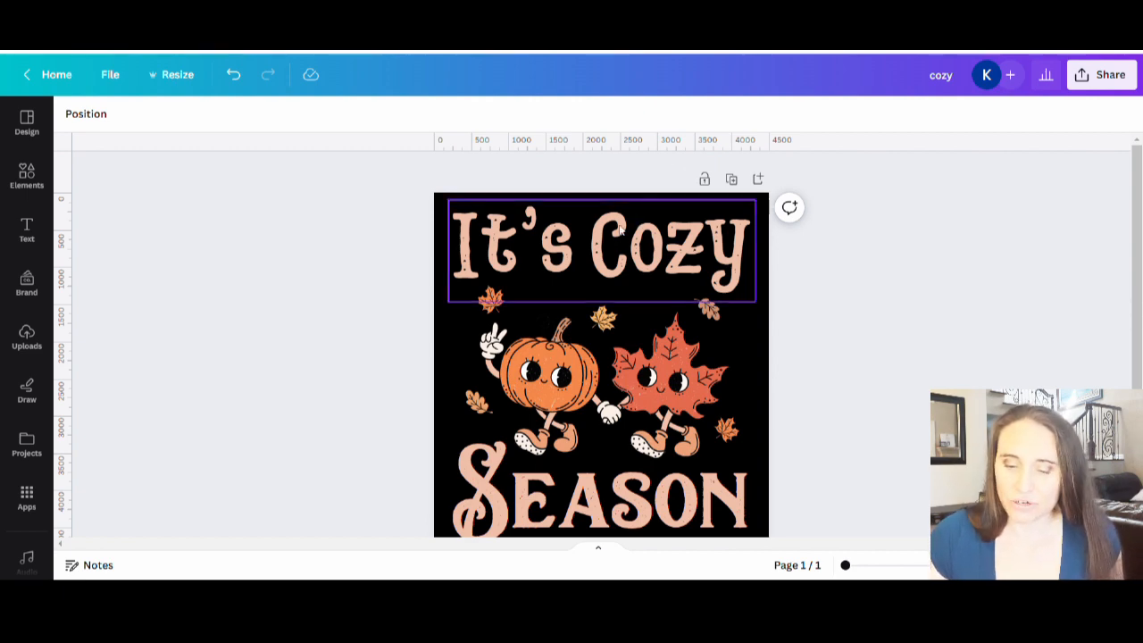
scroll(652, 262, "down", 1)
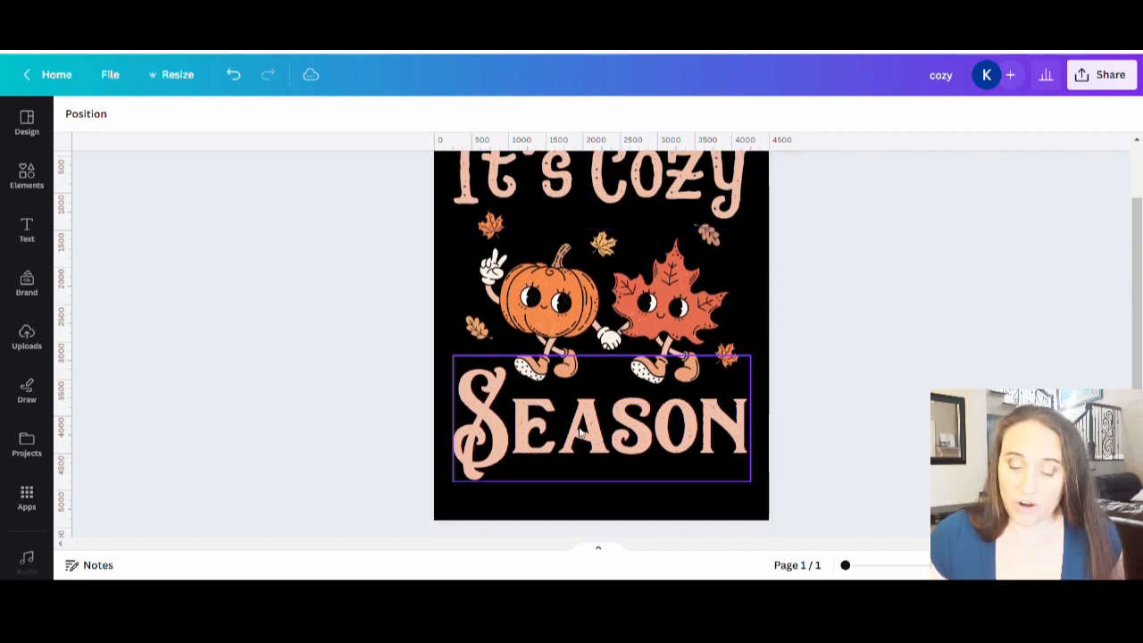
left_click(581, 432)
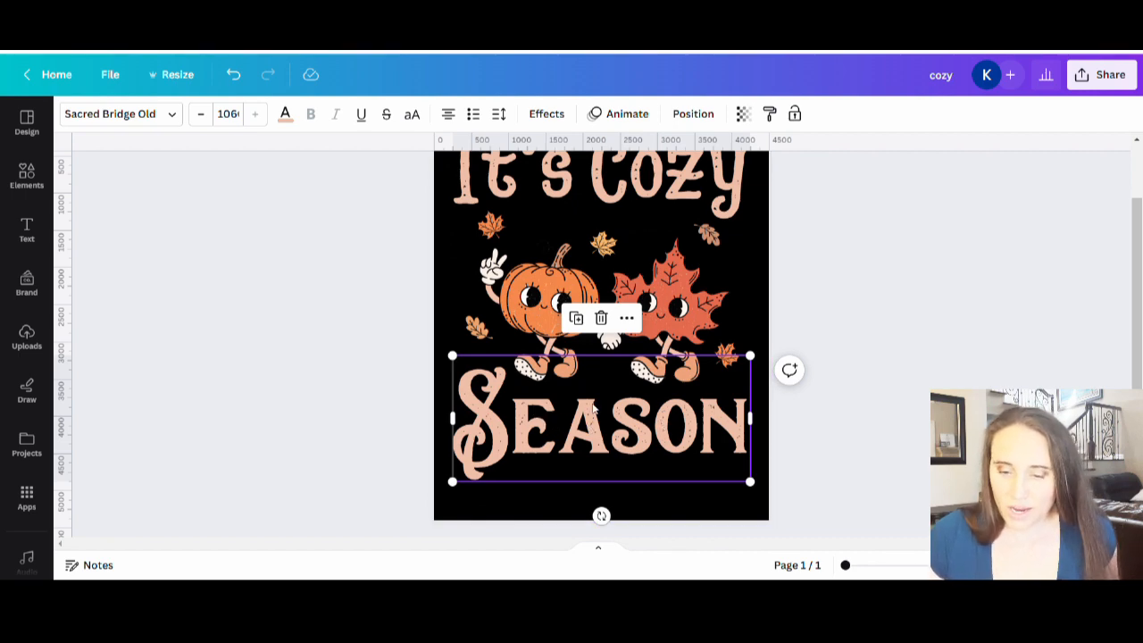
scroll(586, 364, "up", 2)
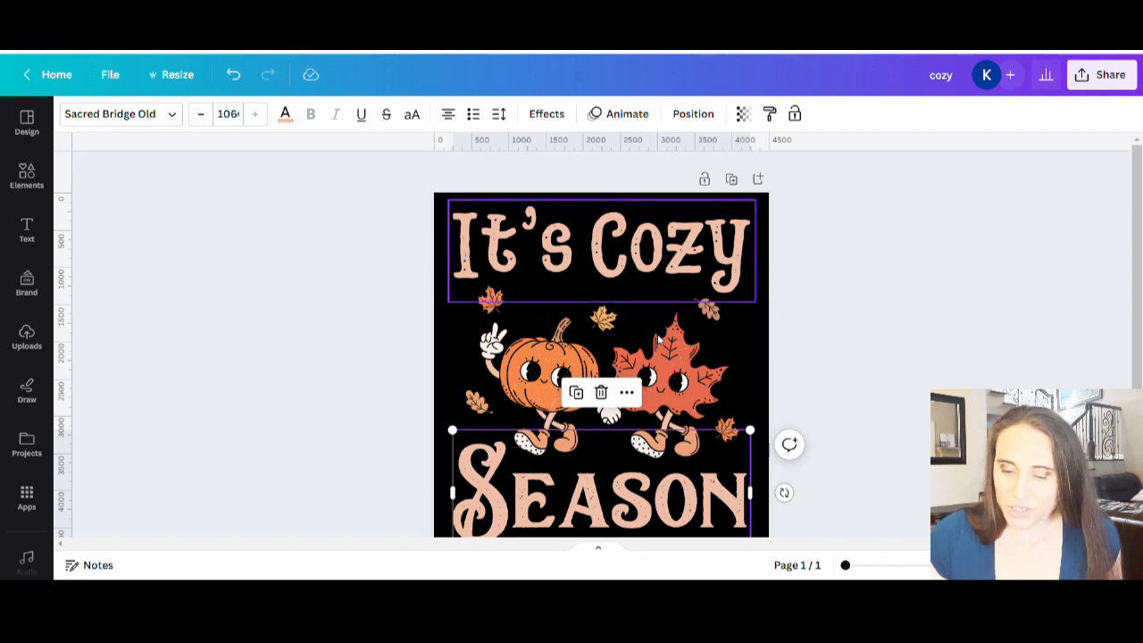
scroll(658, 339, "down", 2)
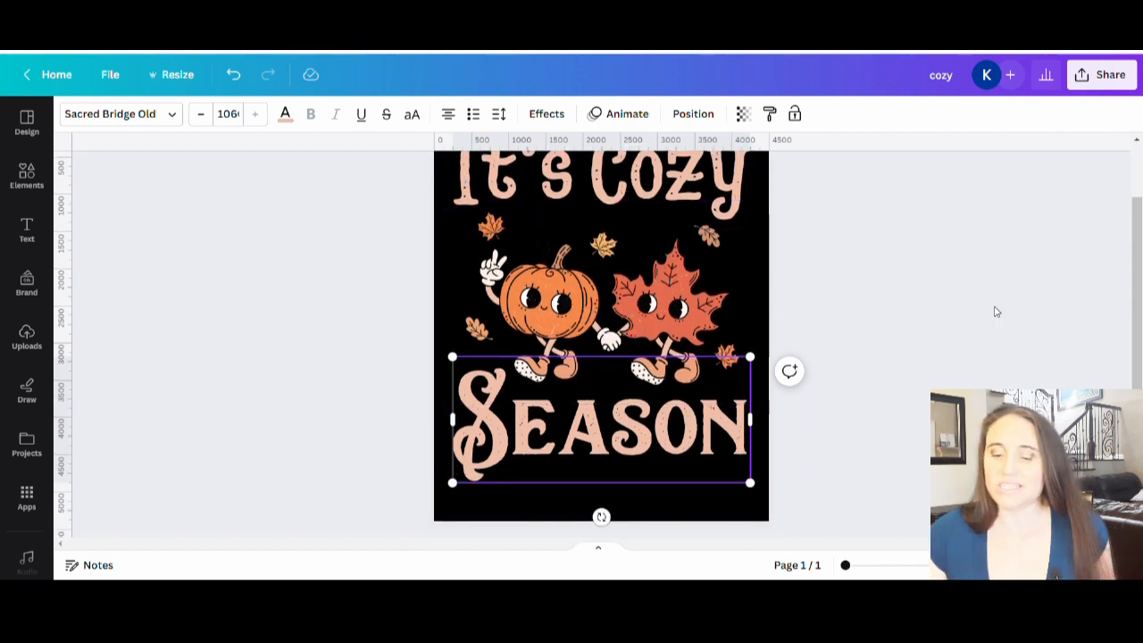
scroll(997, 312, "up", 2)
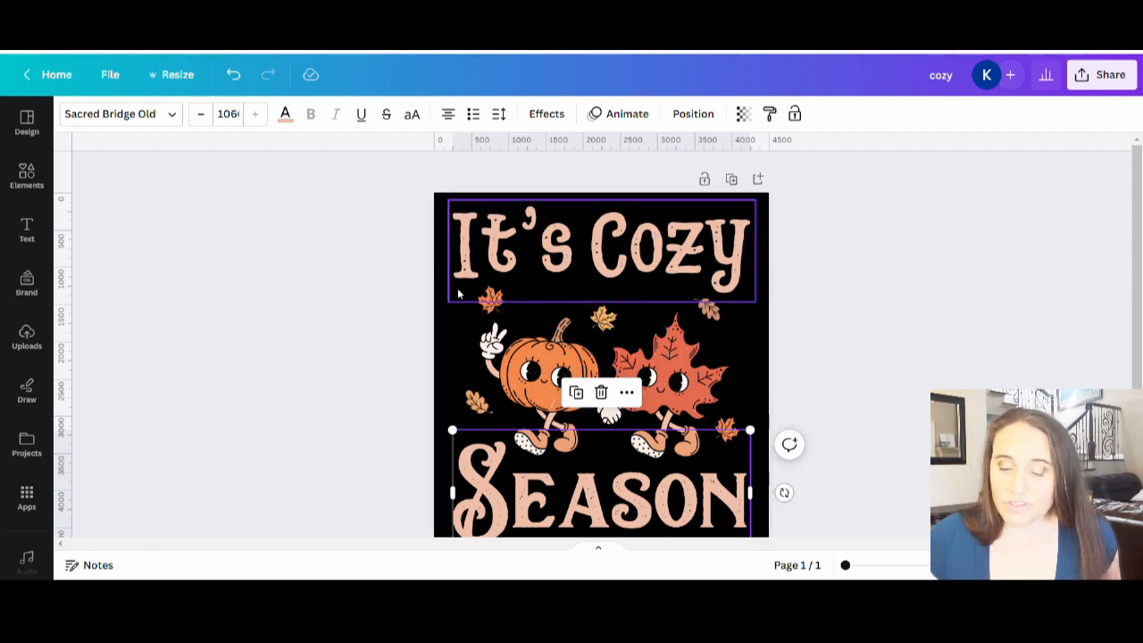
scroll(554, 420, "down", 2)
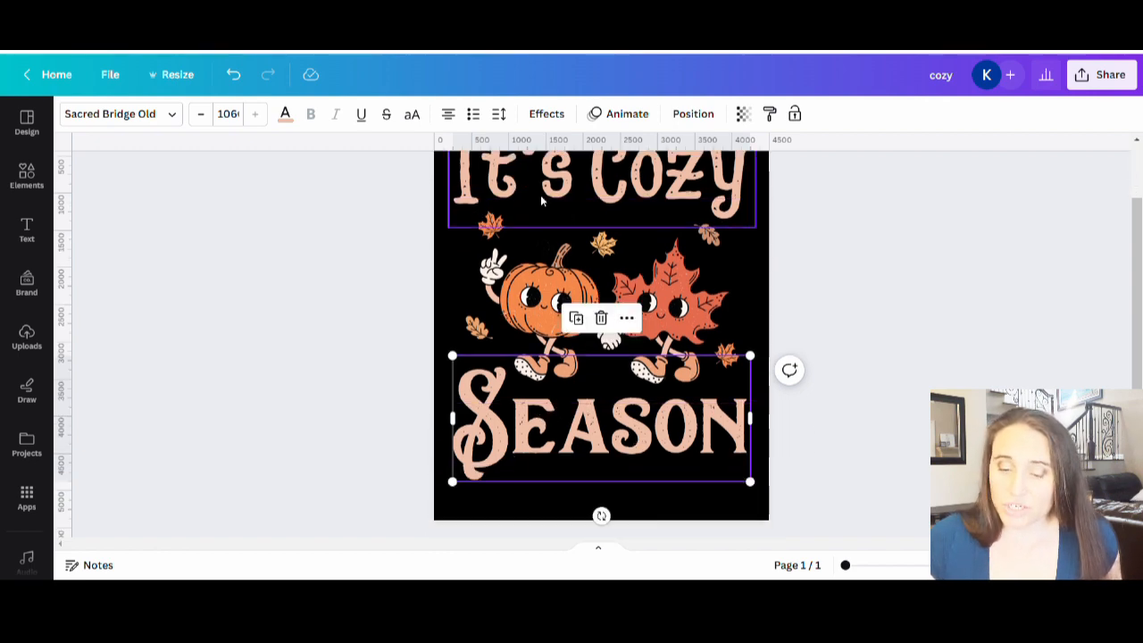
Step: Recolor the letter E in the Season text with the light brownish-orange from the photo colors
double_click(524, 441)
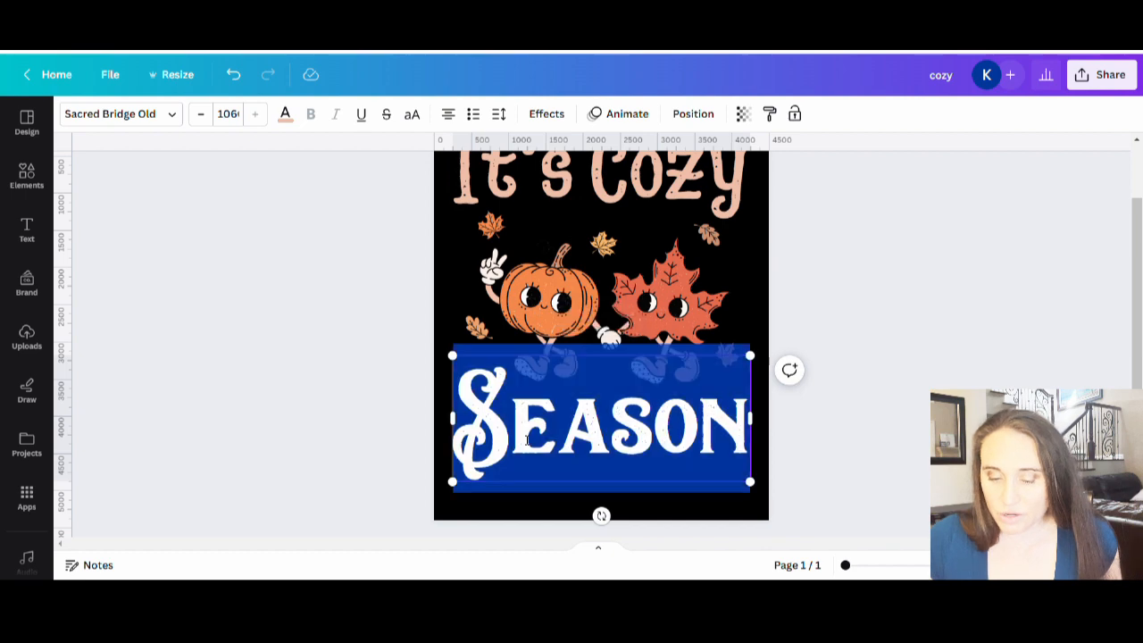
left_click(523, 439)
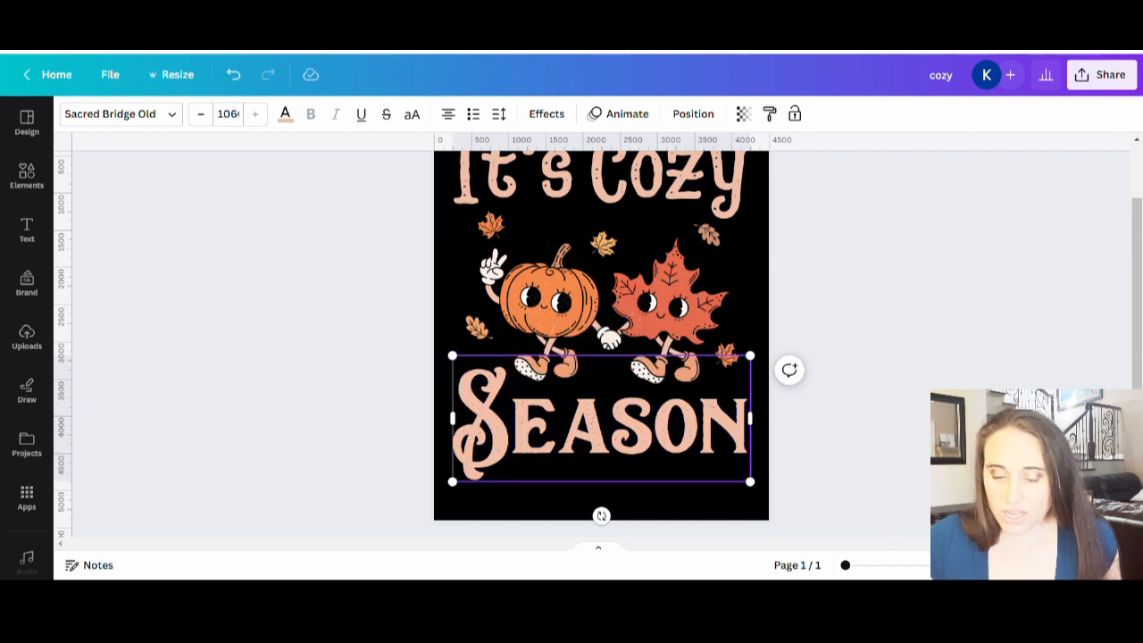
left_click_drag(515, 437, 557, 438)
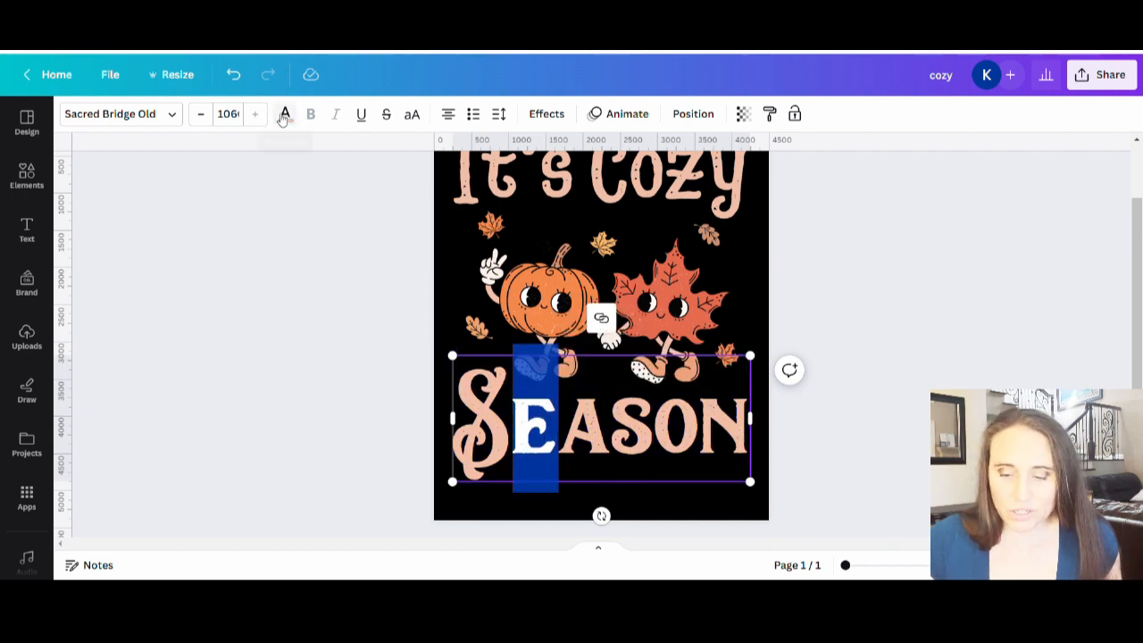
left_click(285, 113)
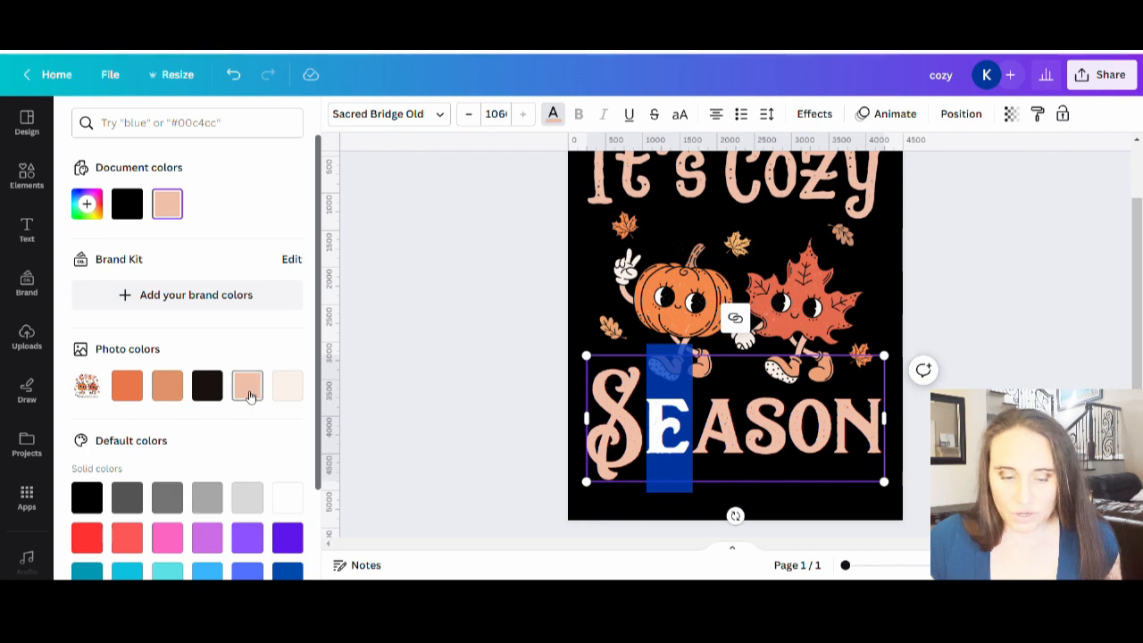
left_click(167, 385)
Step: Recolor the A in Season with the photo's bright orange and the second S with its cream color
left_click_drag(695, 438, 834, 429)
left_click(130, 394)
left_click(288, 385)
Step: Recolor the O in Season with the golden orange #F6B56B sampled from the design
left_click(247, 385)
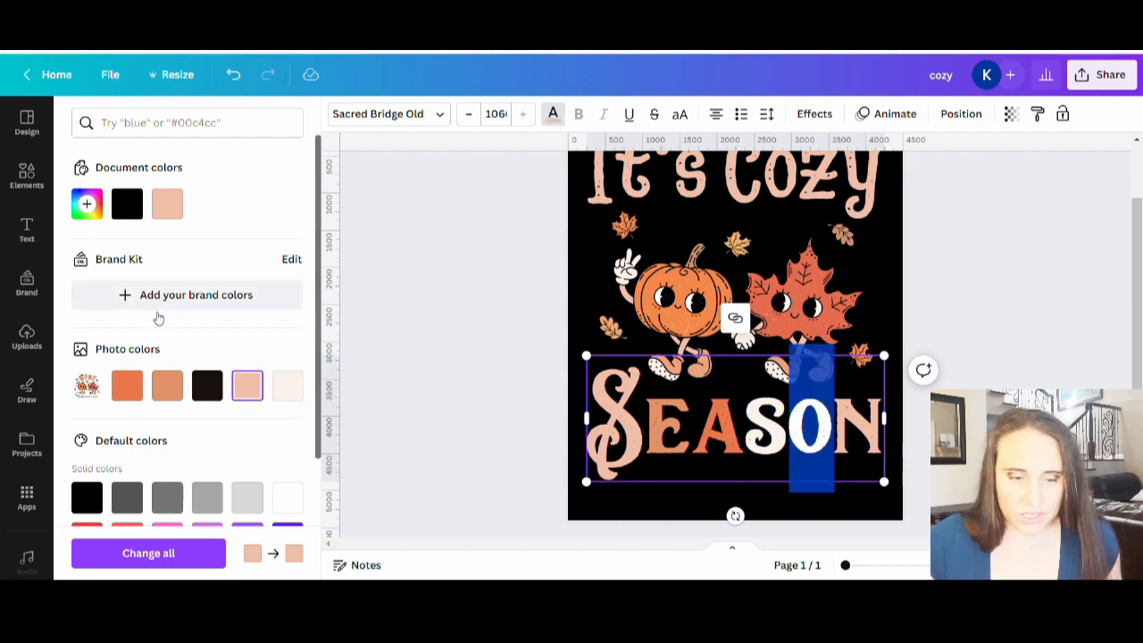
left_click(87, 204)
left_click(276, 356)
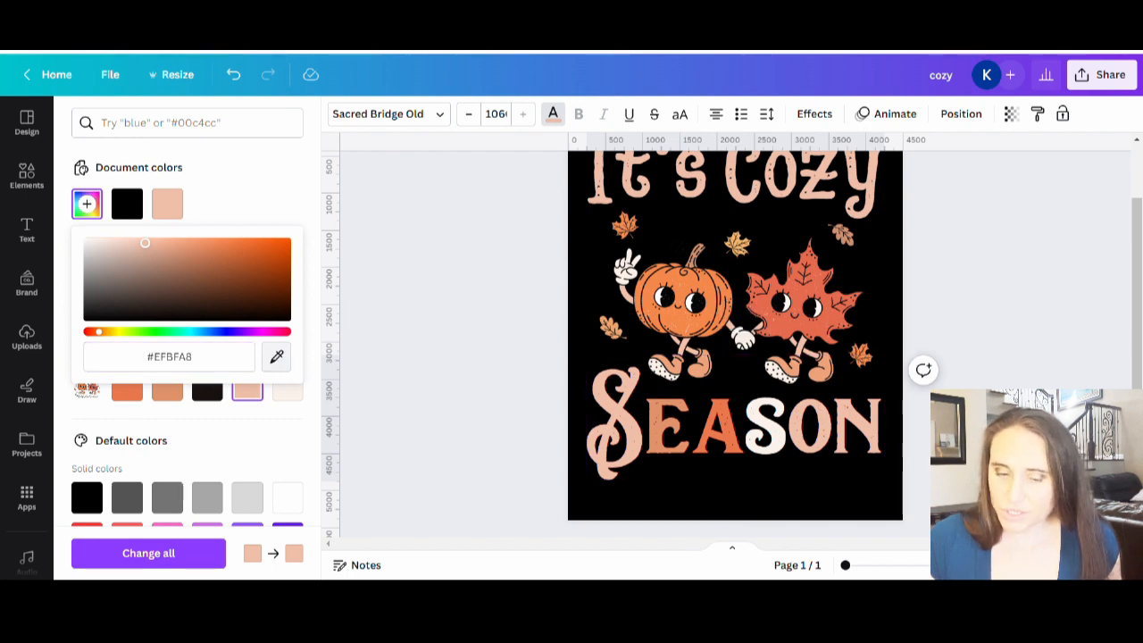
left_click(735, 319)
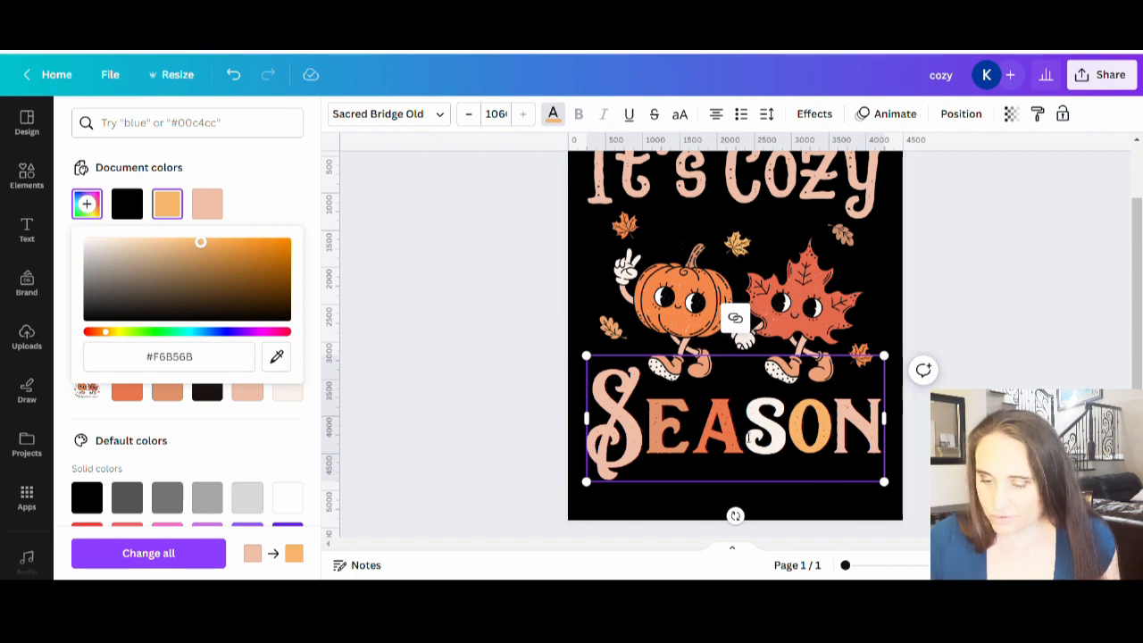
key("Escape")
Step: Recolor the second S in Season with the light orange #EEA379 sampled from the pumpkin's shoe
left_click_drag(748, 435, 776, 438)
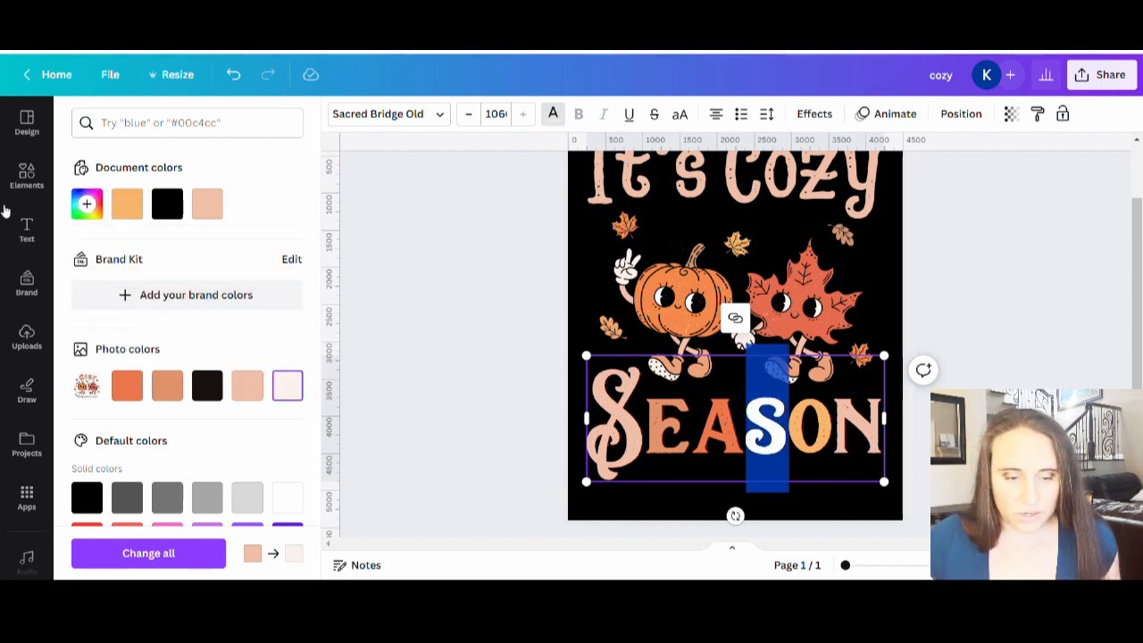
left_click(87, 204)
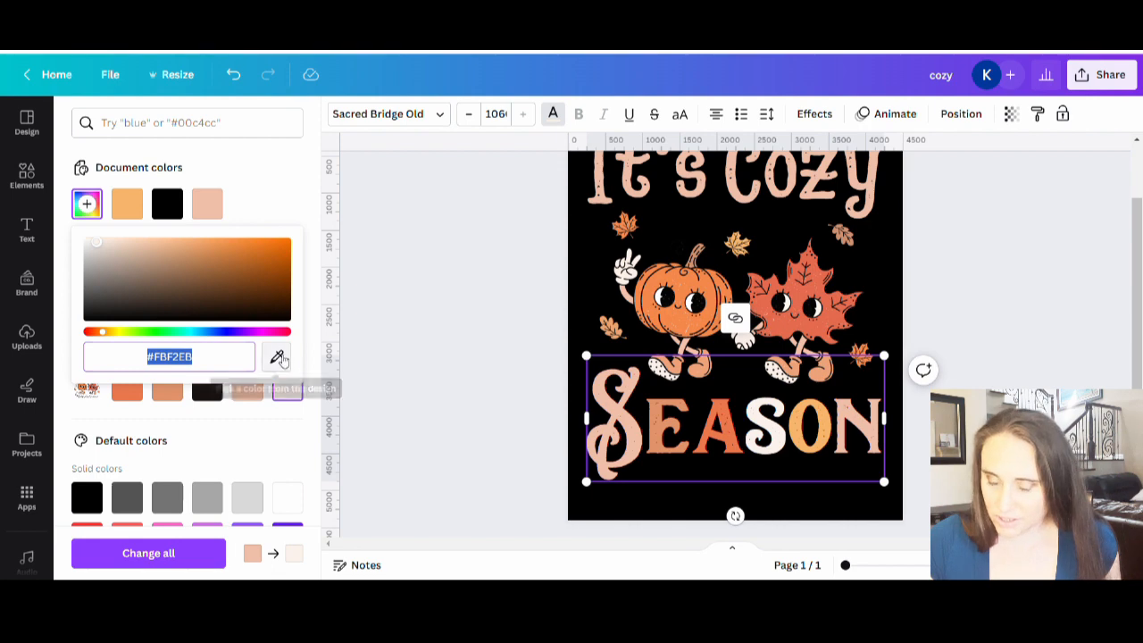
left_click(277, 356)
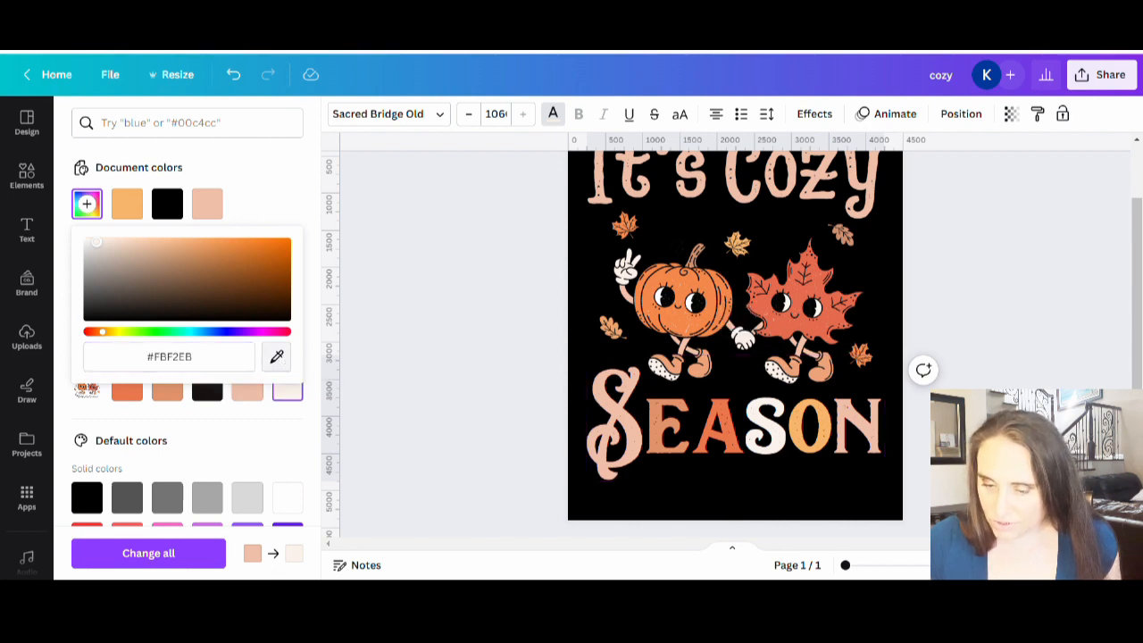
left_click(705, 375)
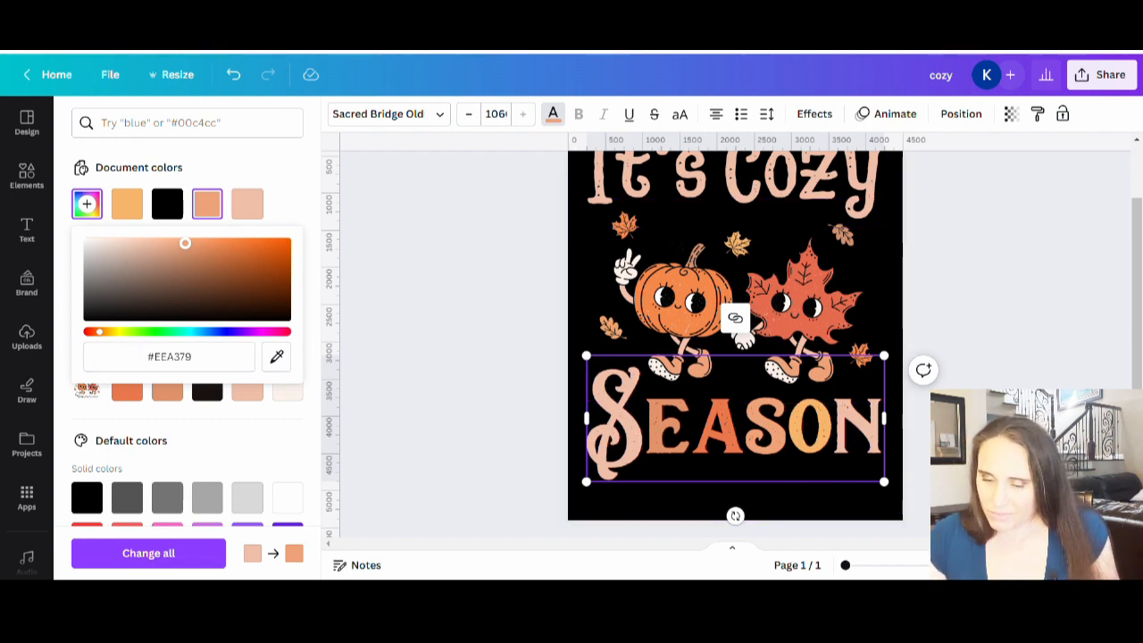
Step: Recolor the A in Season with the bright orange #F48749 sampled from the pumpkin
left_click(728, 435)
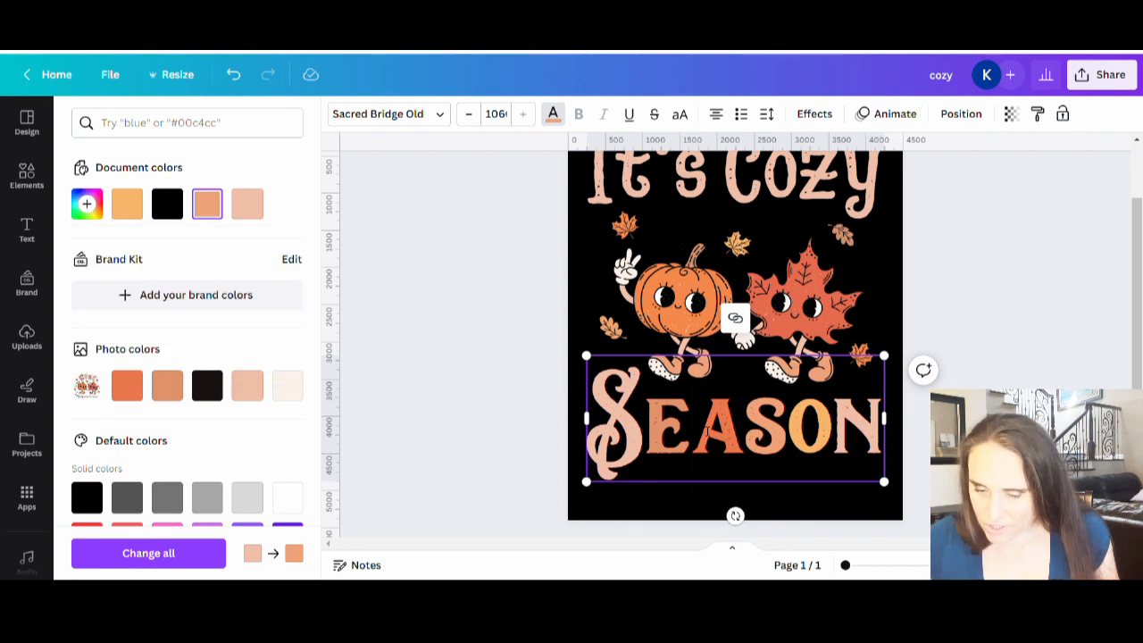
left_click_drag(729, 431, 694, 431)
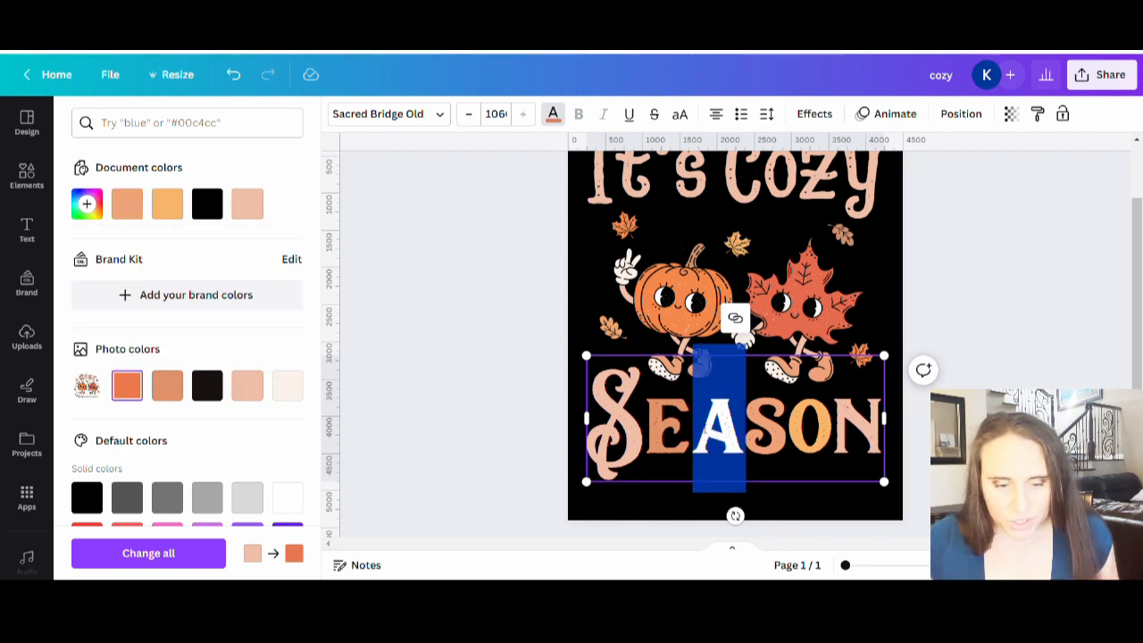
left_click(88, 204)
left_click(277, 356)
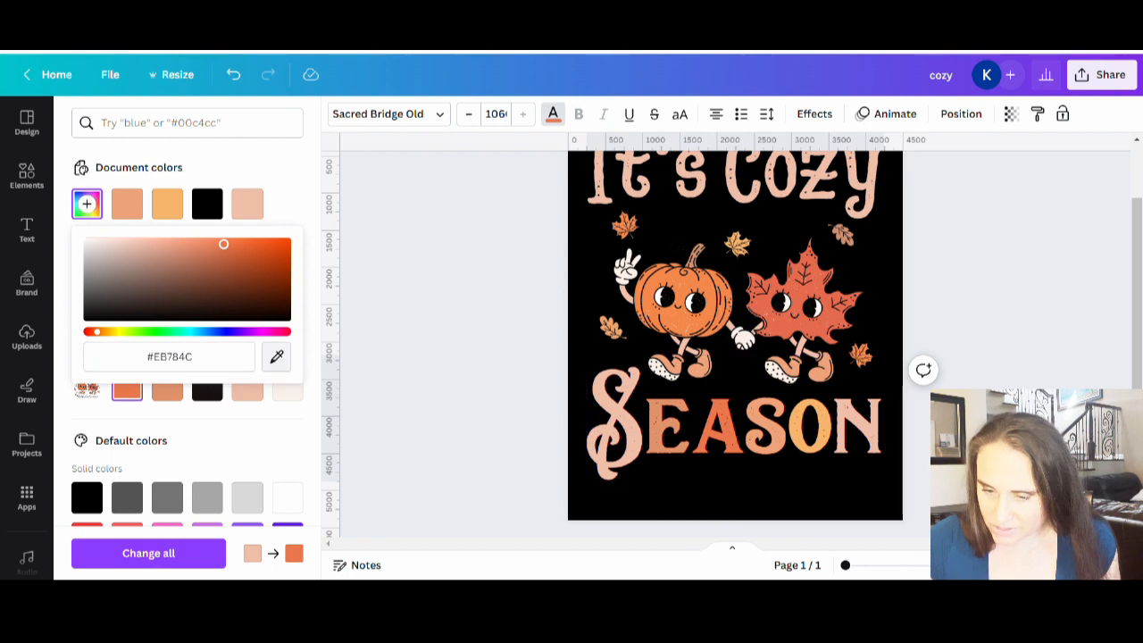
left_click(673, 283)
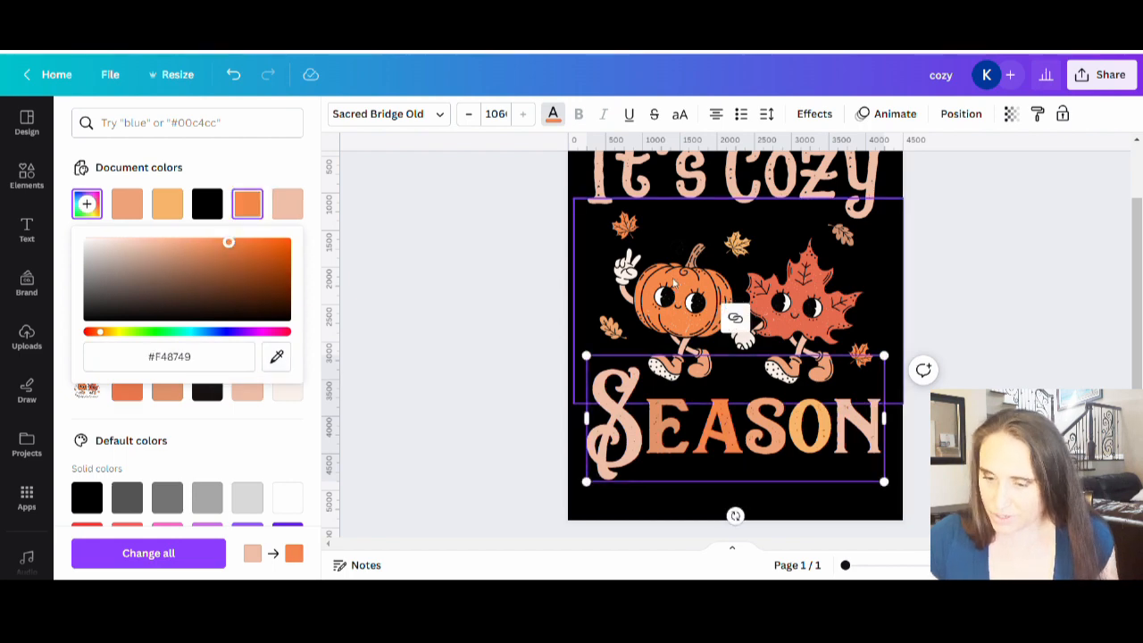
left_click(1069, 353)
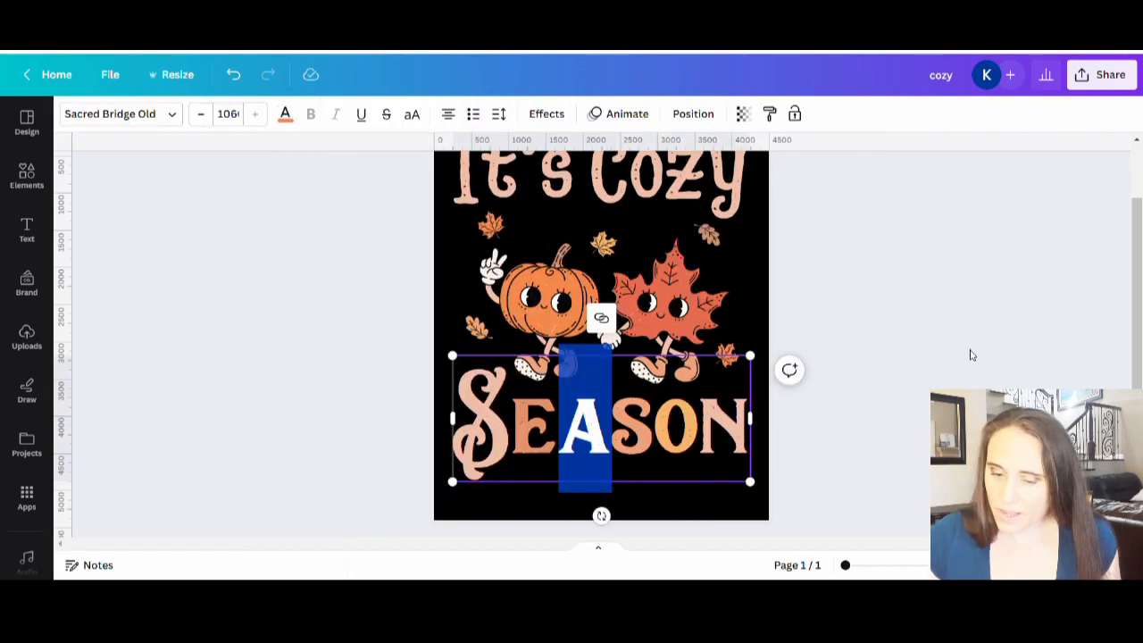
left_click(972, 356)
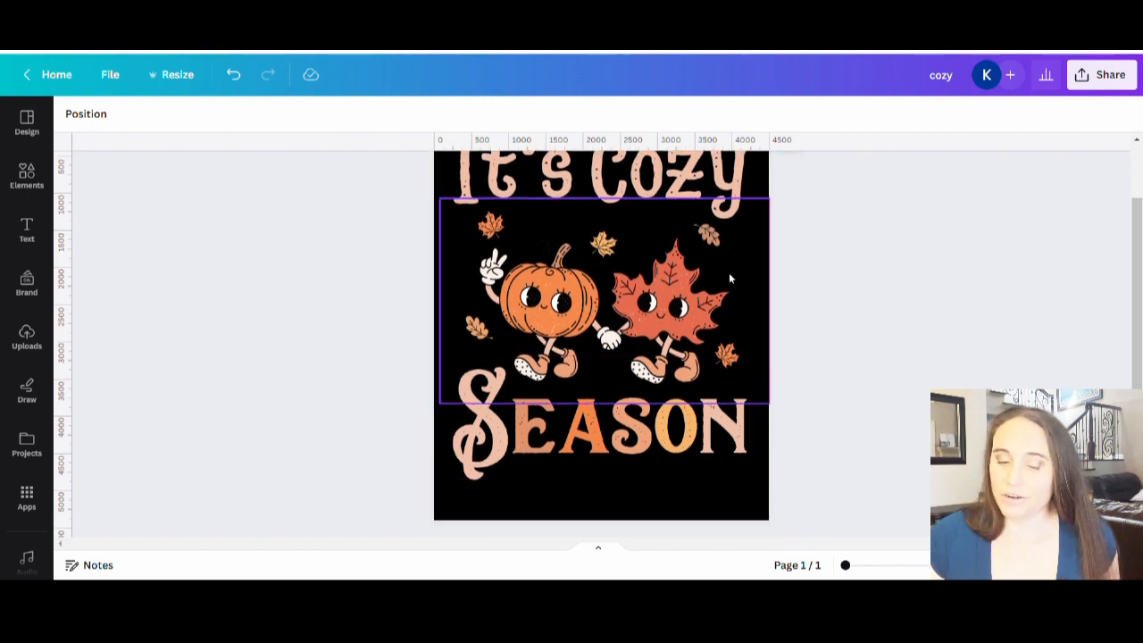
scroll(867, 266, "up", 2)
scroll(888, 314, "down", 2)
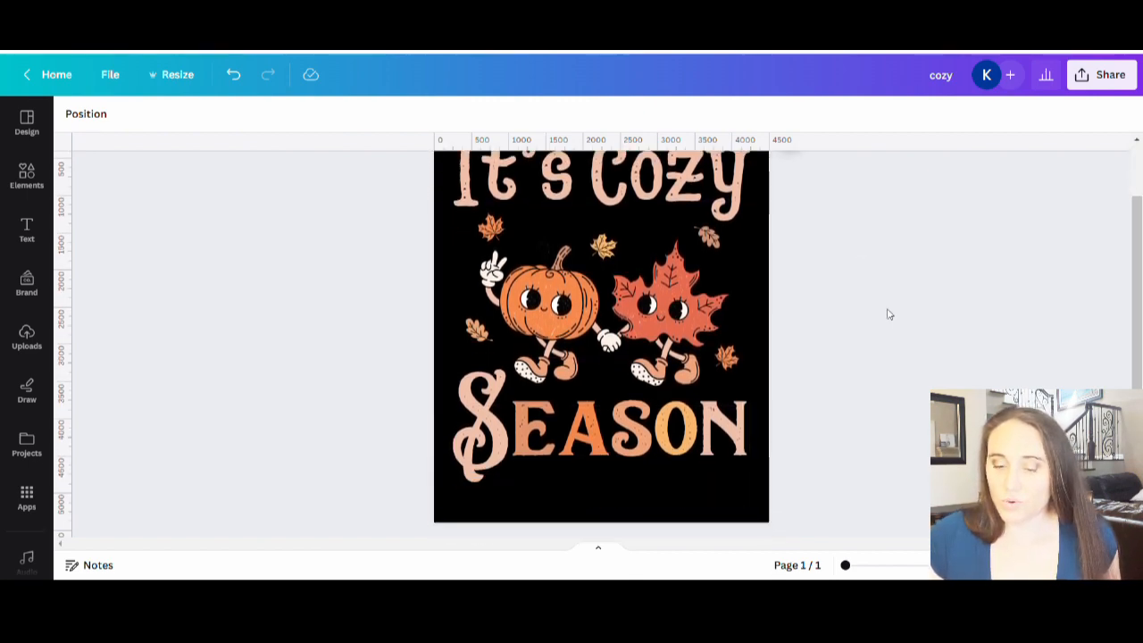
Step: Recolor the large first S in Season with the golden orange from the document colors
left_click(474, 452)
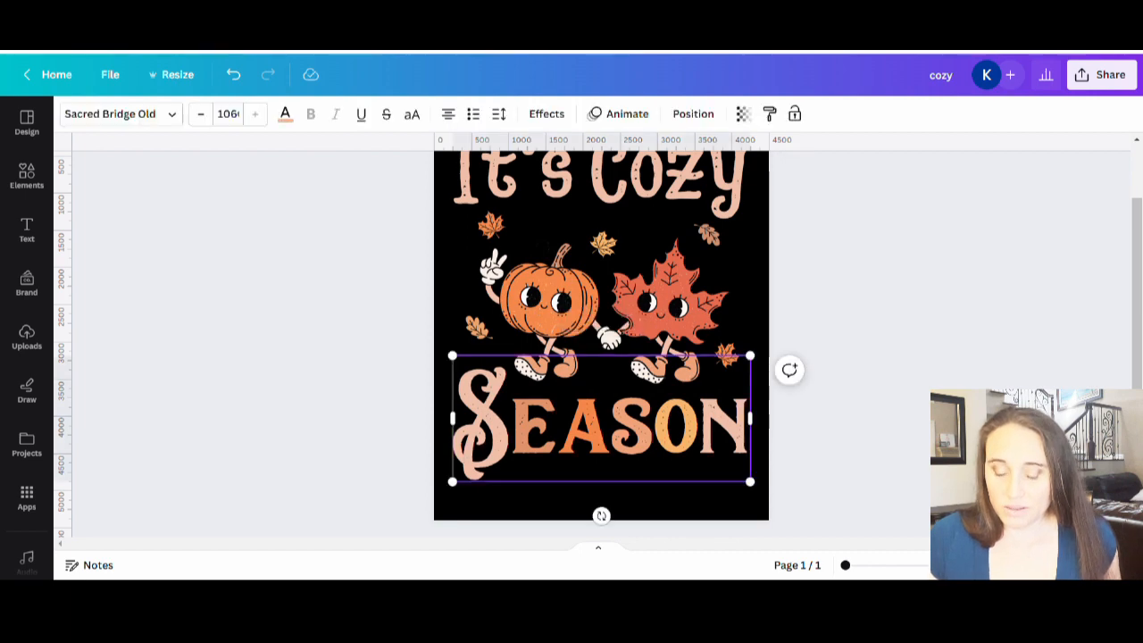
double_click(474, 451)
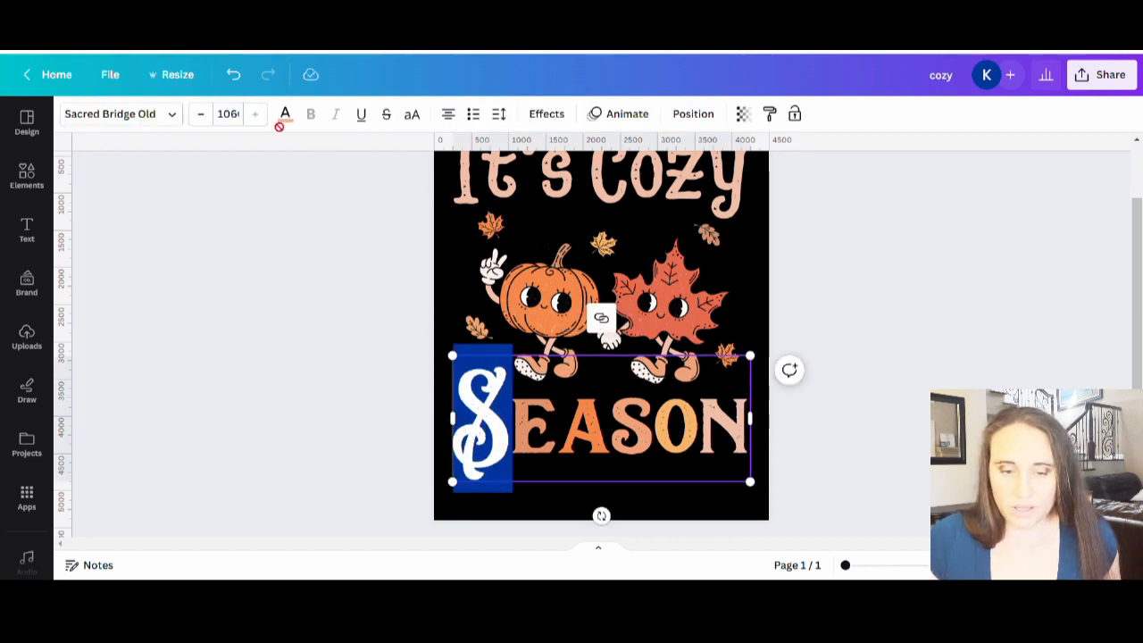
left_click(285, 115)
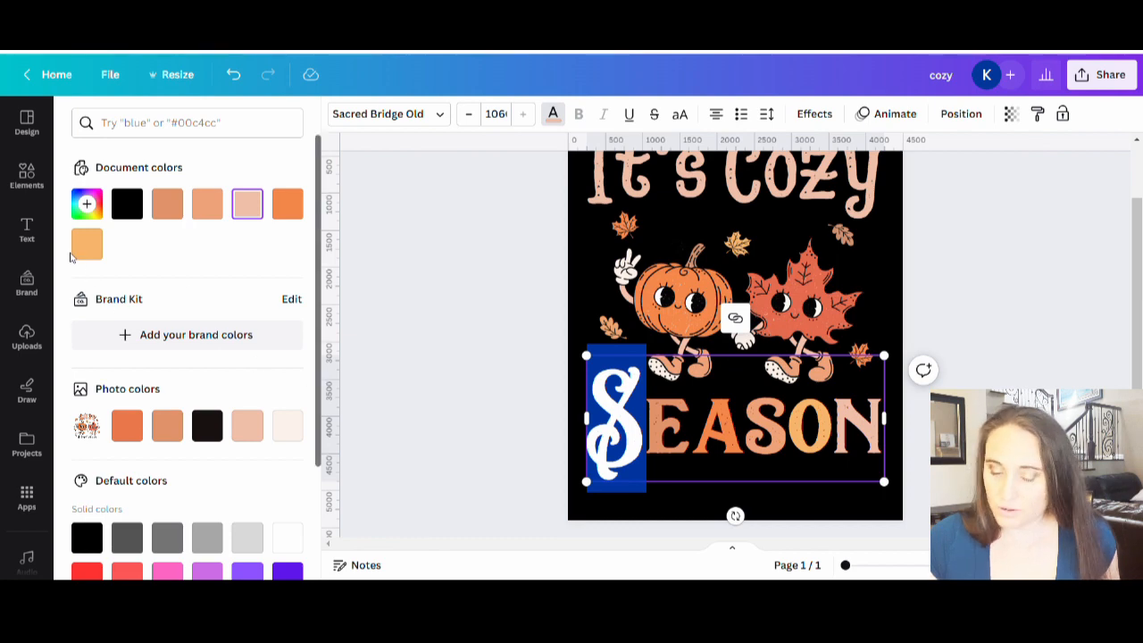
left_click(86, 243)
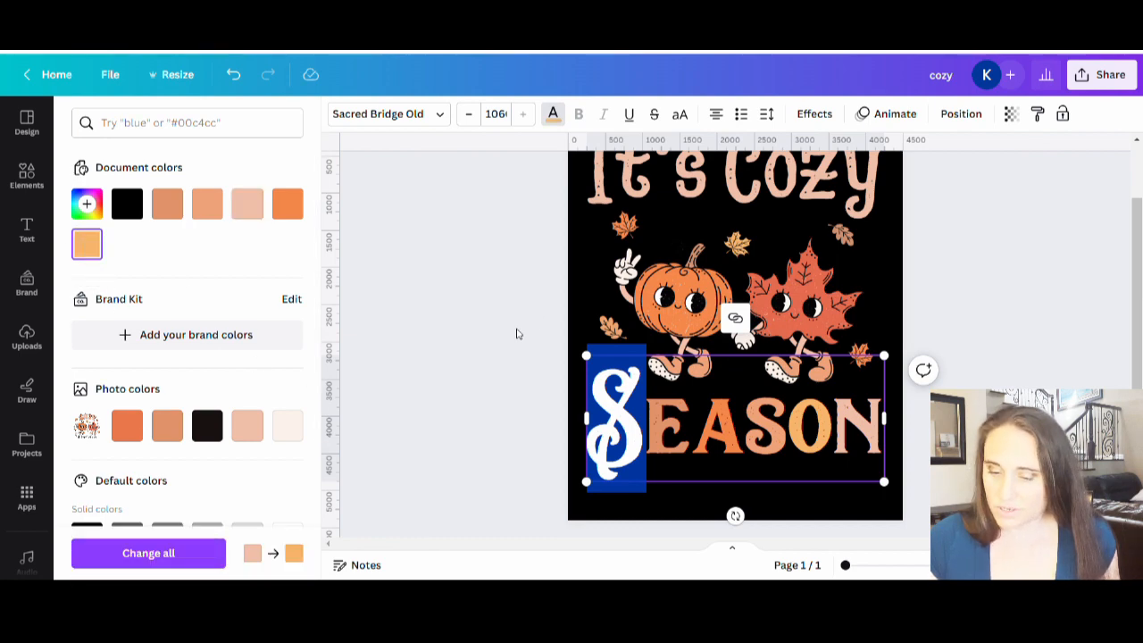
left_click(516, 333)
left_click(607, 333)
scroll(960, 319, "up", 2)
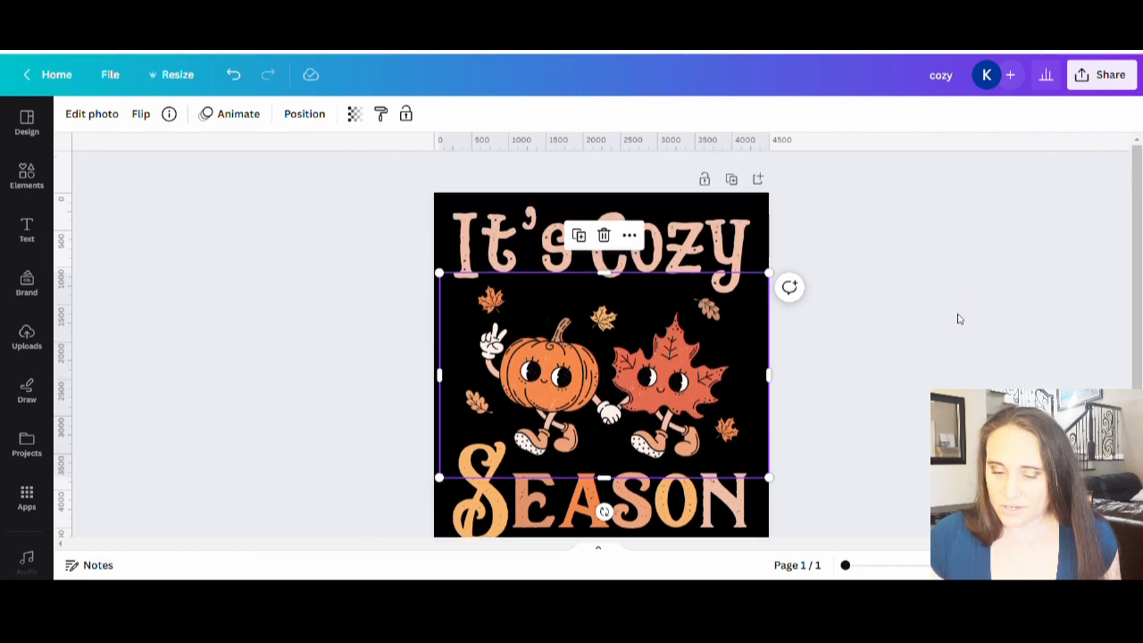
scroll(960, 319, "down", 2)
scroll(969, 322, "up", 2)
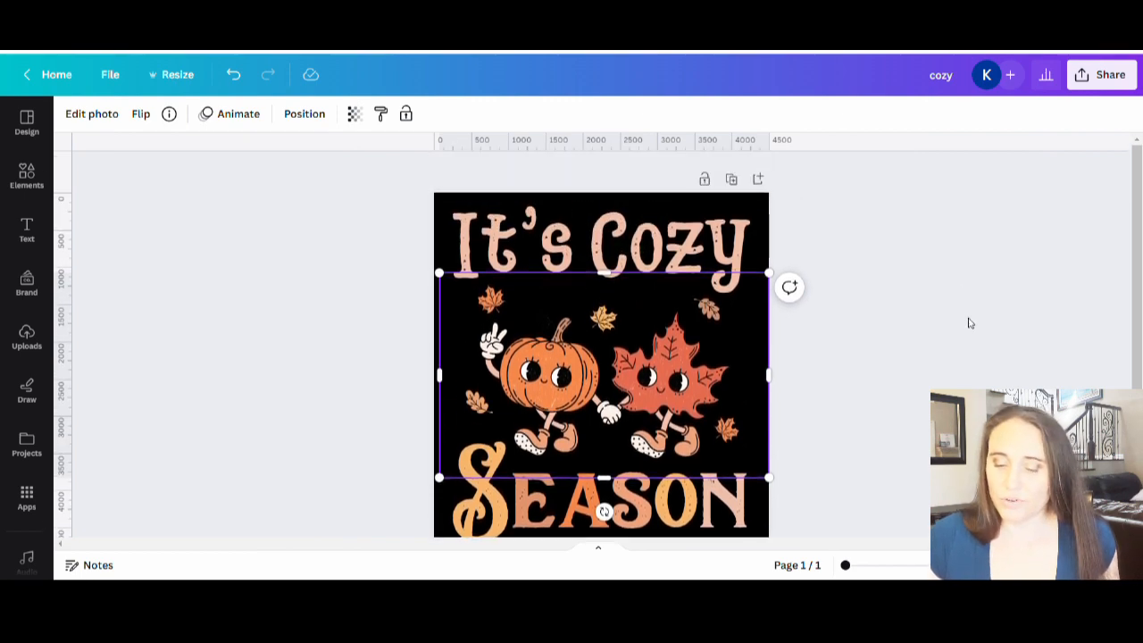
Step: Recolor the whole word Season with the light peach document color used for the It's Cozy text
left_click(596, 534)
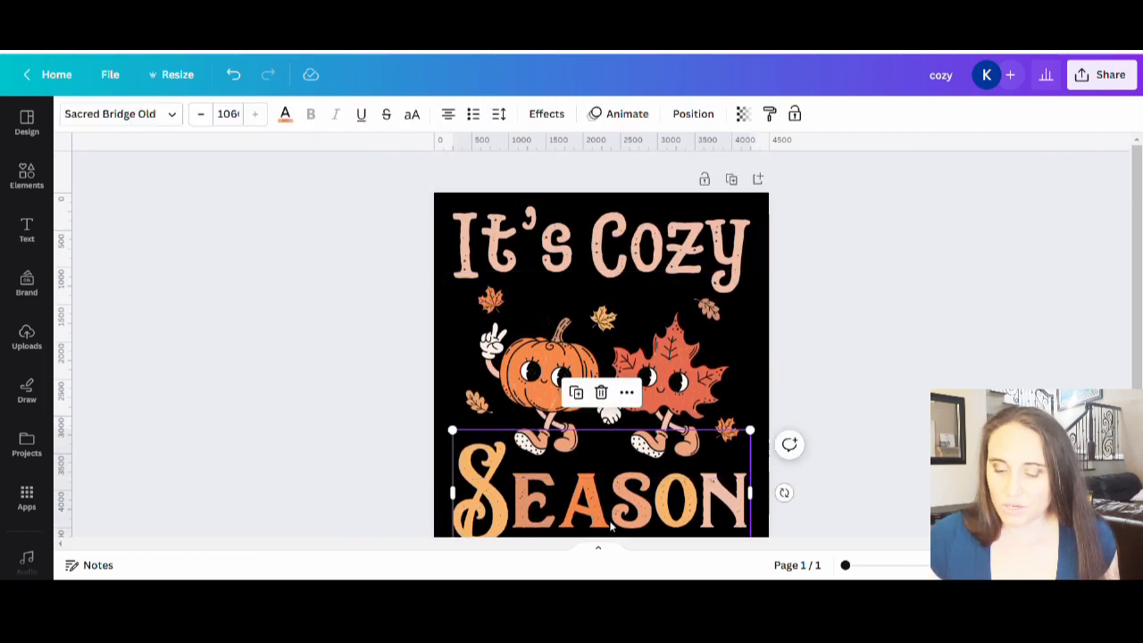
scroll(696, 514, "down", 1)
key("Return")
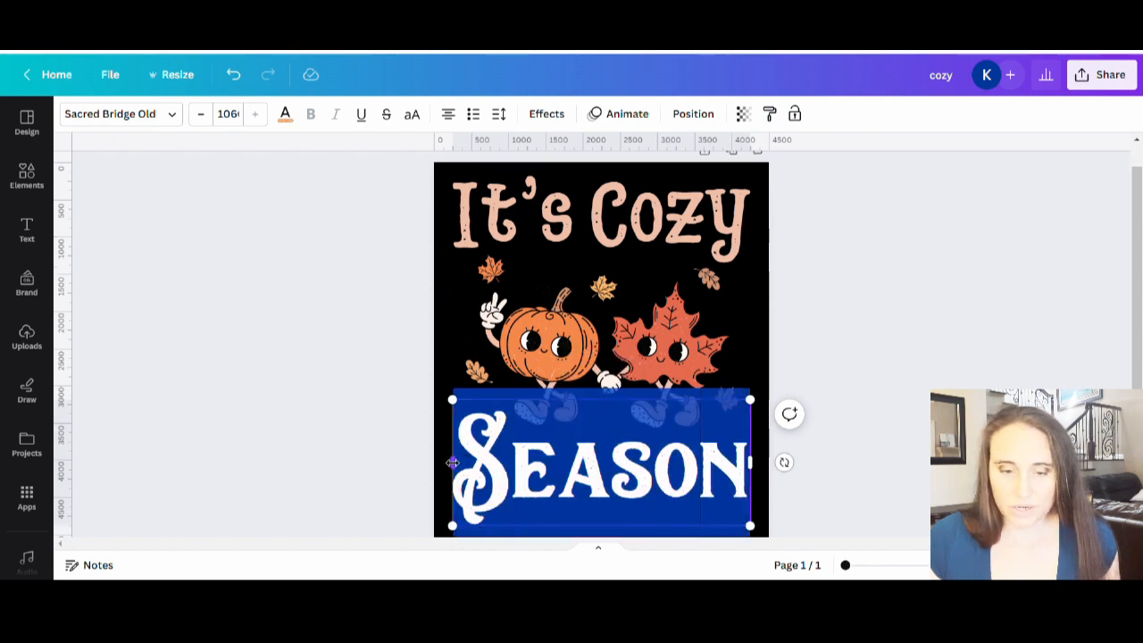
left_click(285, 114)
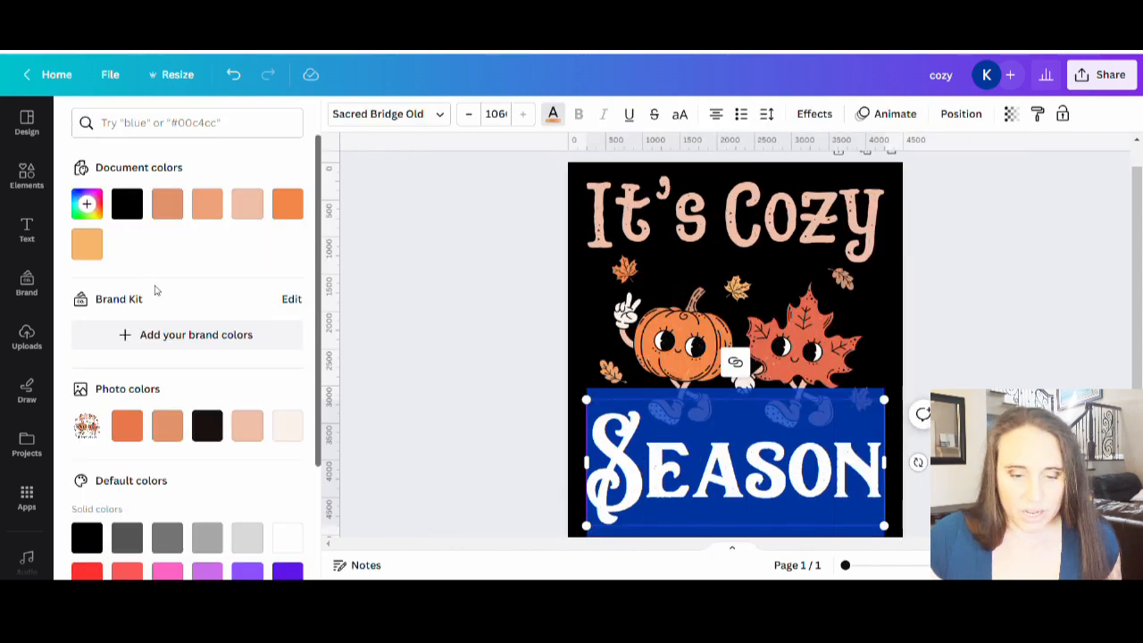
left_click(248, 205)
left_click(981, 381)
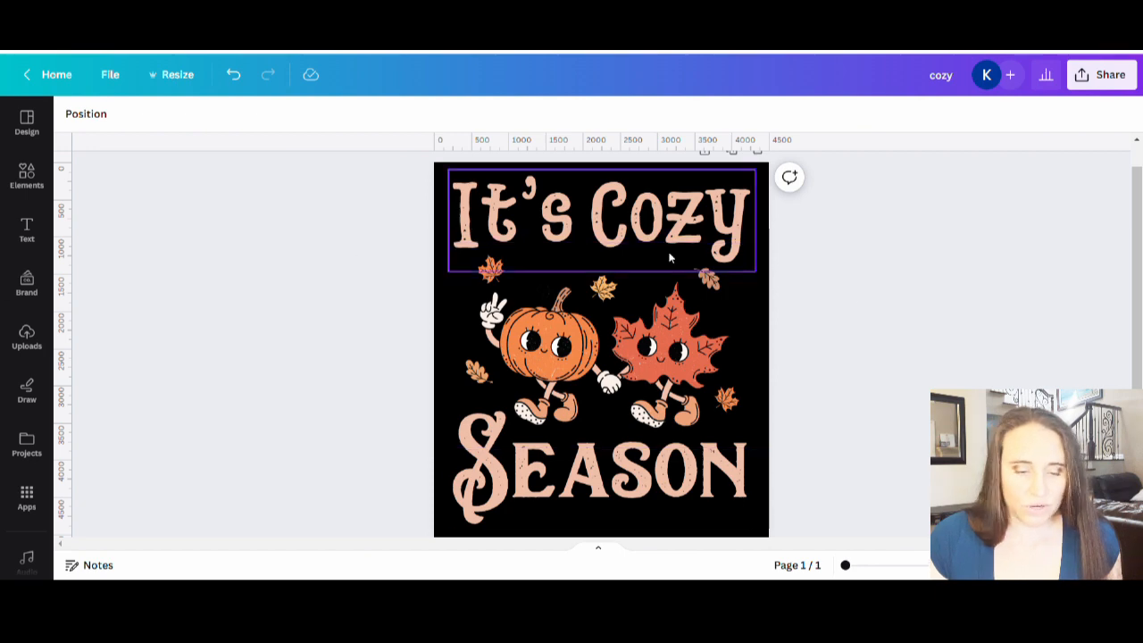
Step: Compare the finished design with the original Cozy Season graphic among the uploaded images
left_click(27, 338)
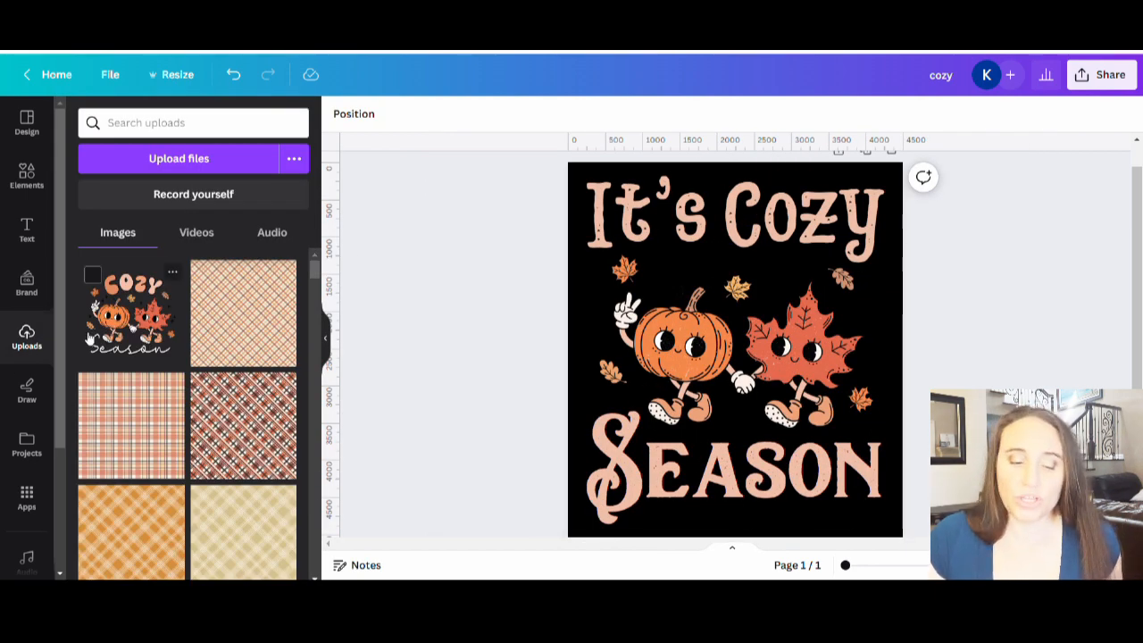
scroll(487, 363, "up", 1)
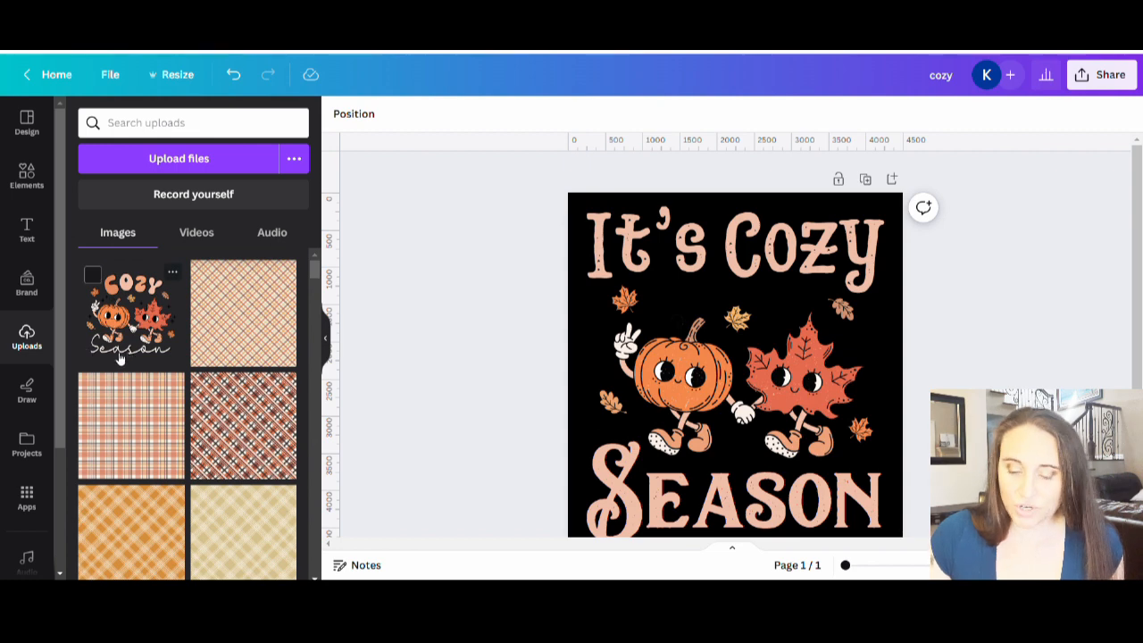
scroll(878, 325, "down", 2)
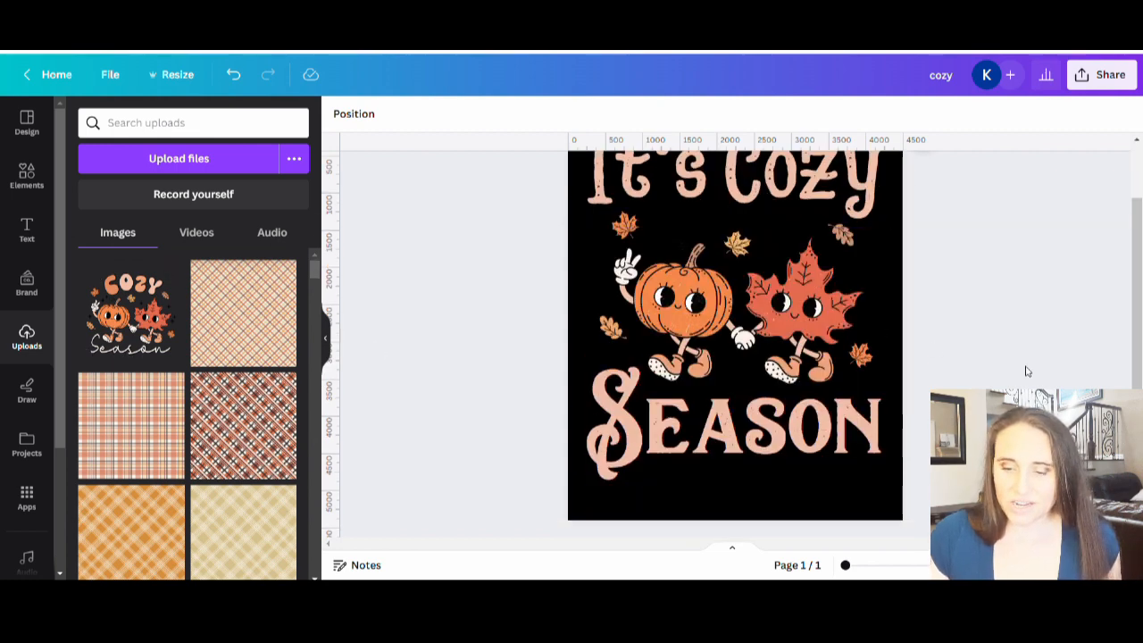
scroll(1027, 371, "up", 2)
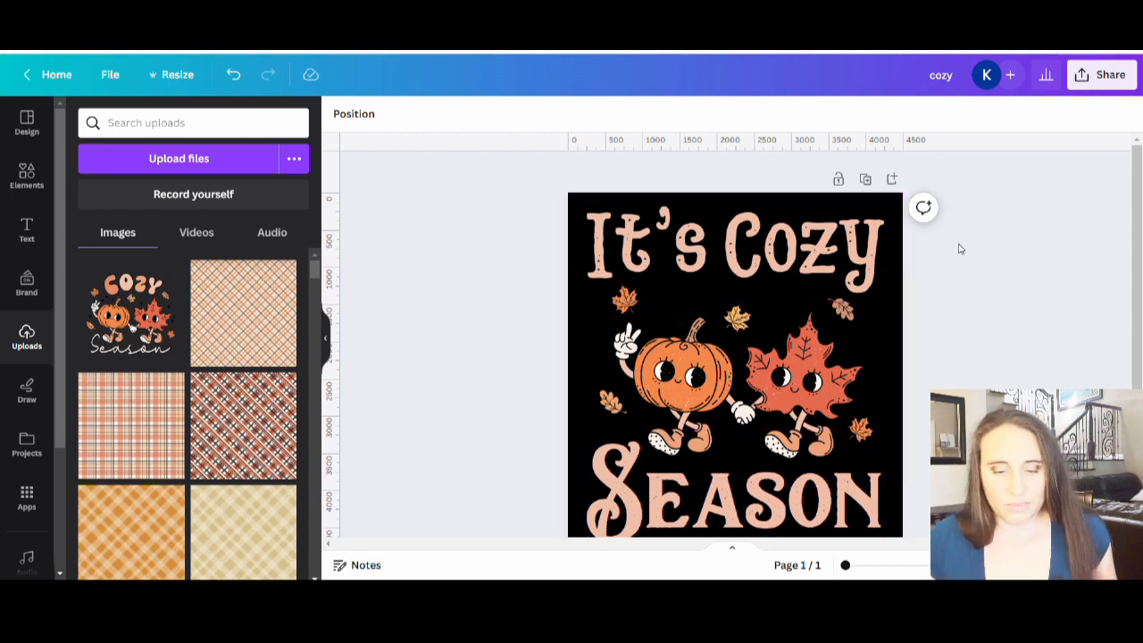
left_click(326, 340)
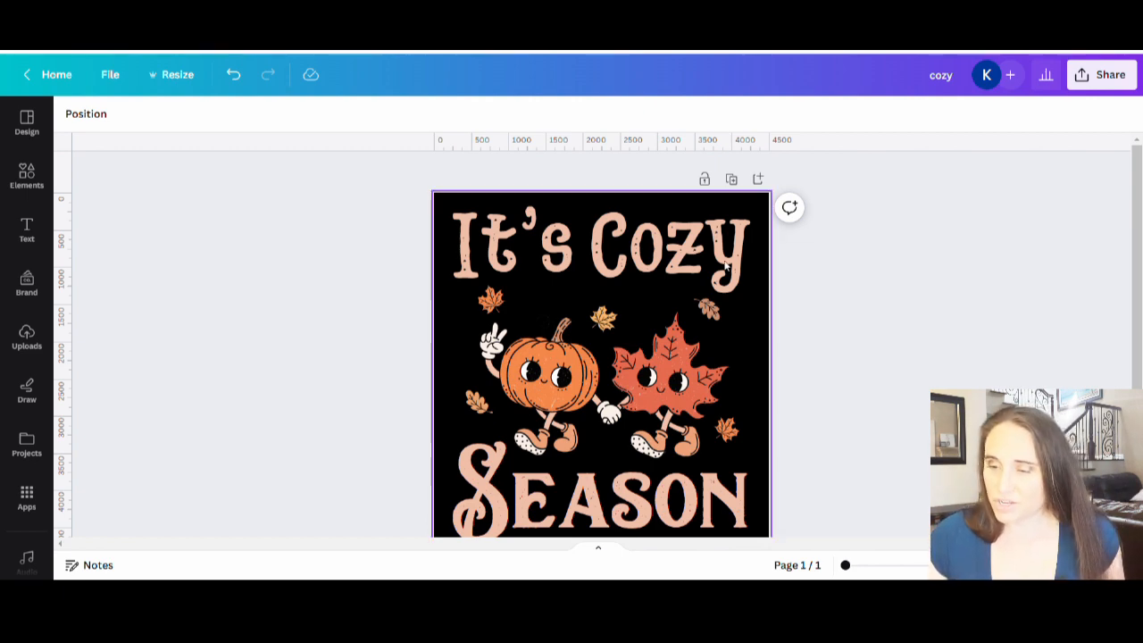
Step: Rename the design as "it's cozy season"
left_click(931, 79)
type("It's ")
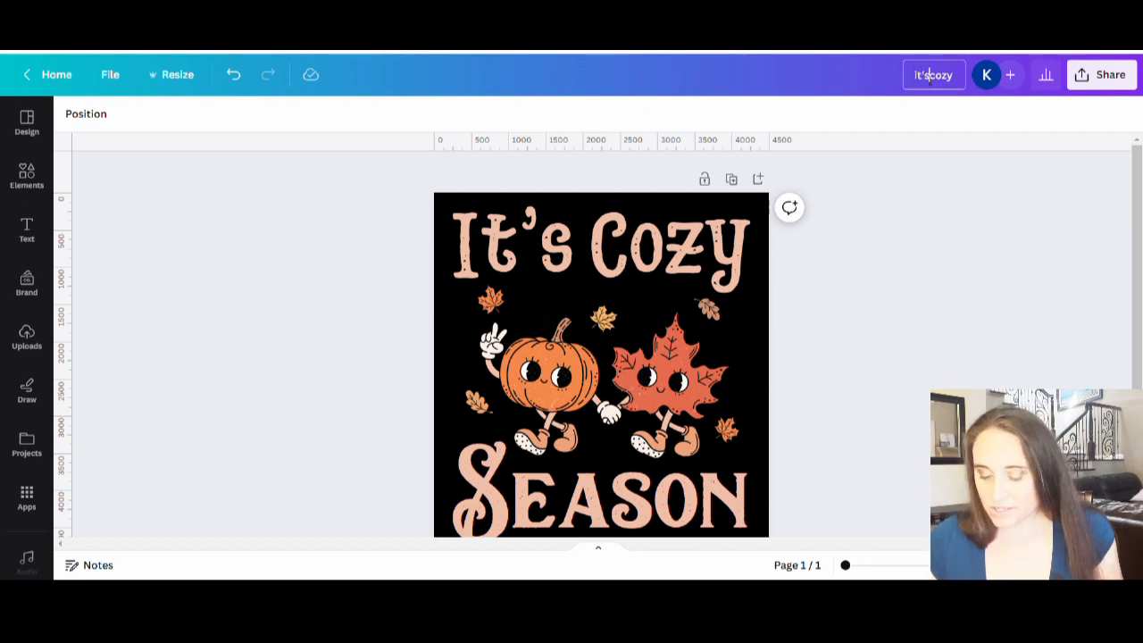
type(" season")
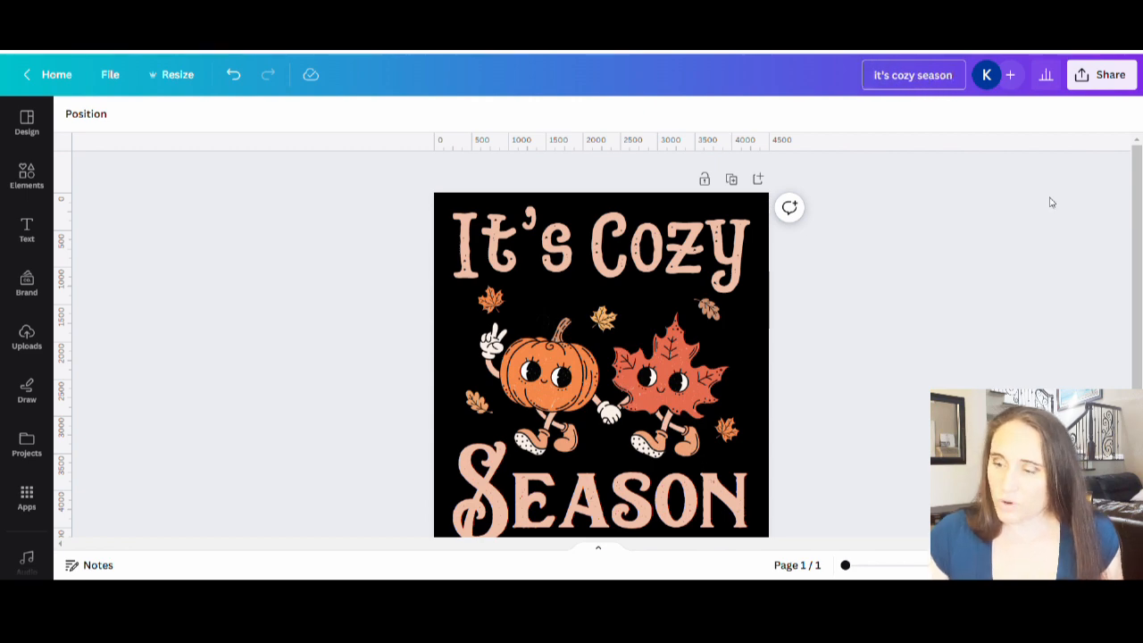
Step: Open the design's PNG download options and try size multipliers of 1.625 and 0.875
left_click(1084, 84)
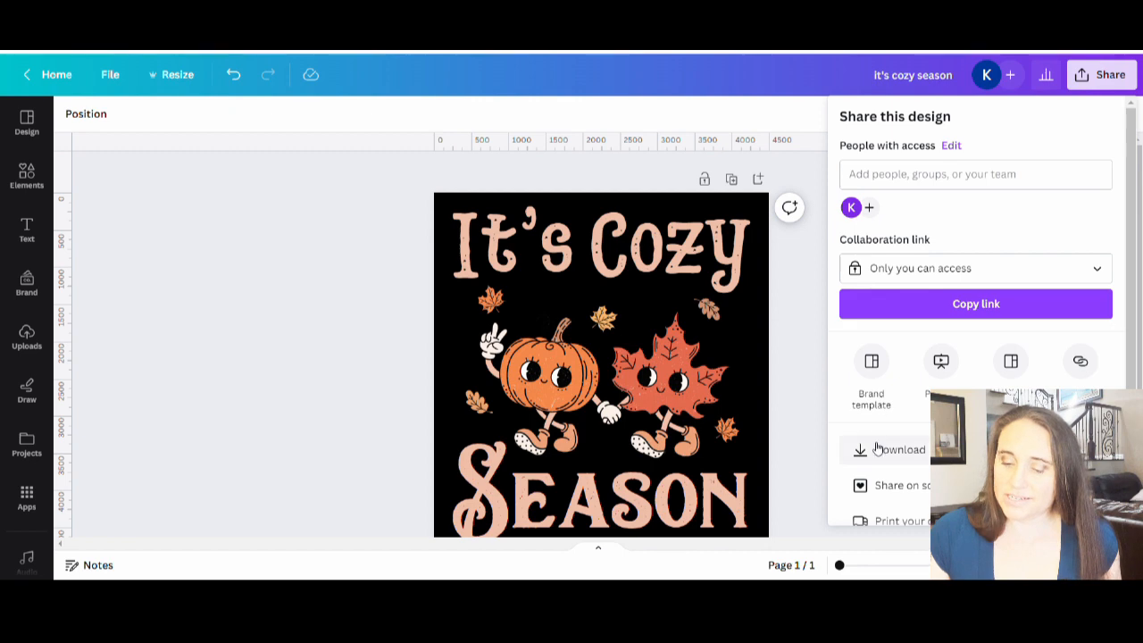
left_click(880, 449)
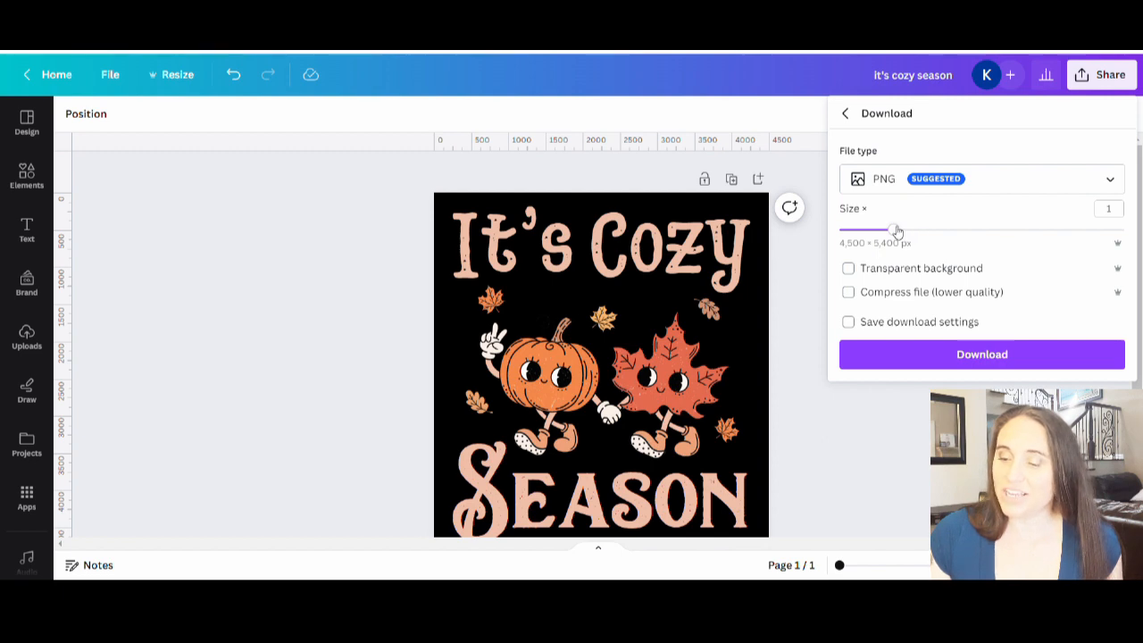
left_click_drag(895, 230, 962, 232)
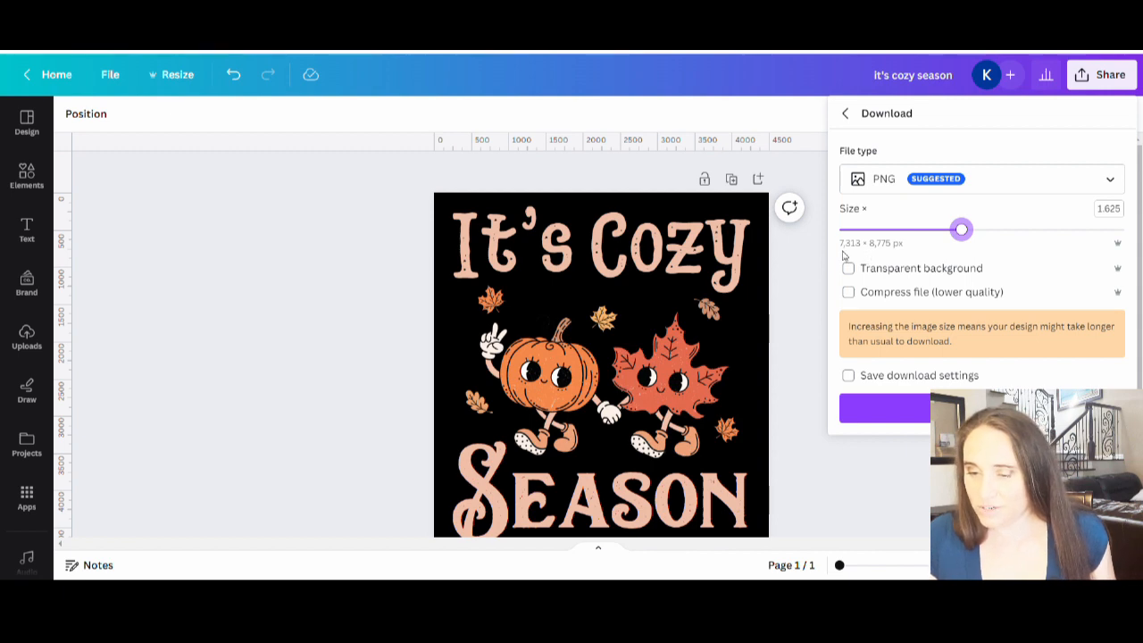
left_click(888, 237)
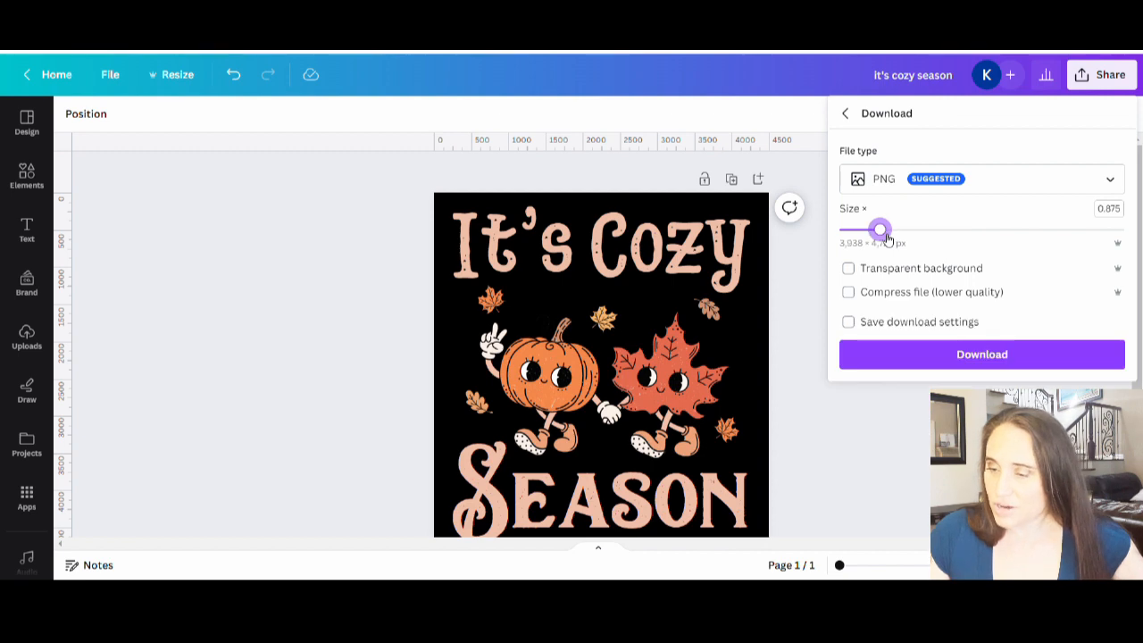
Step: Download the design as a PNG at size multiplier 1 with a transparent background
left_click(1103, 209)
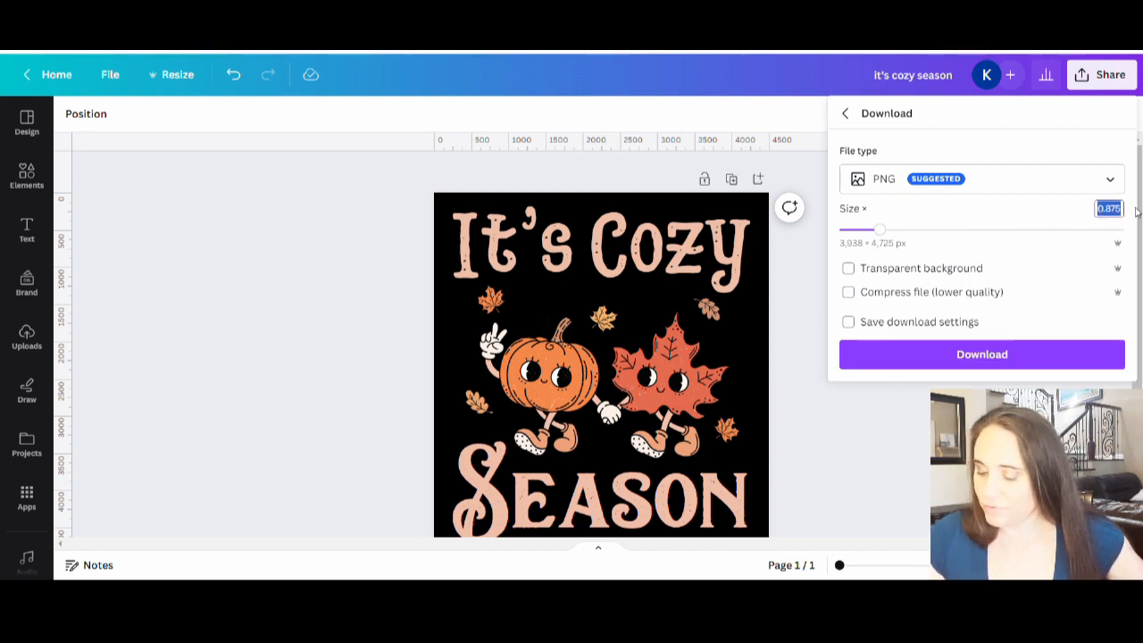
type("1")
key("Return")
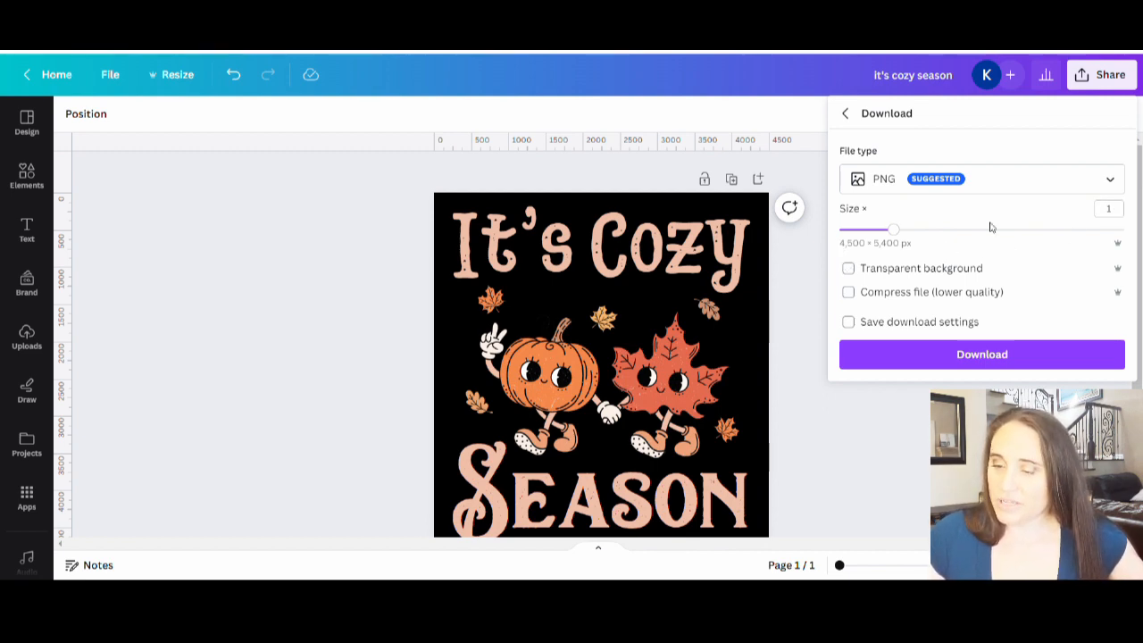
left_click(876, 275)
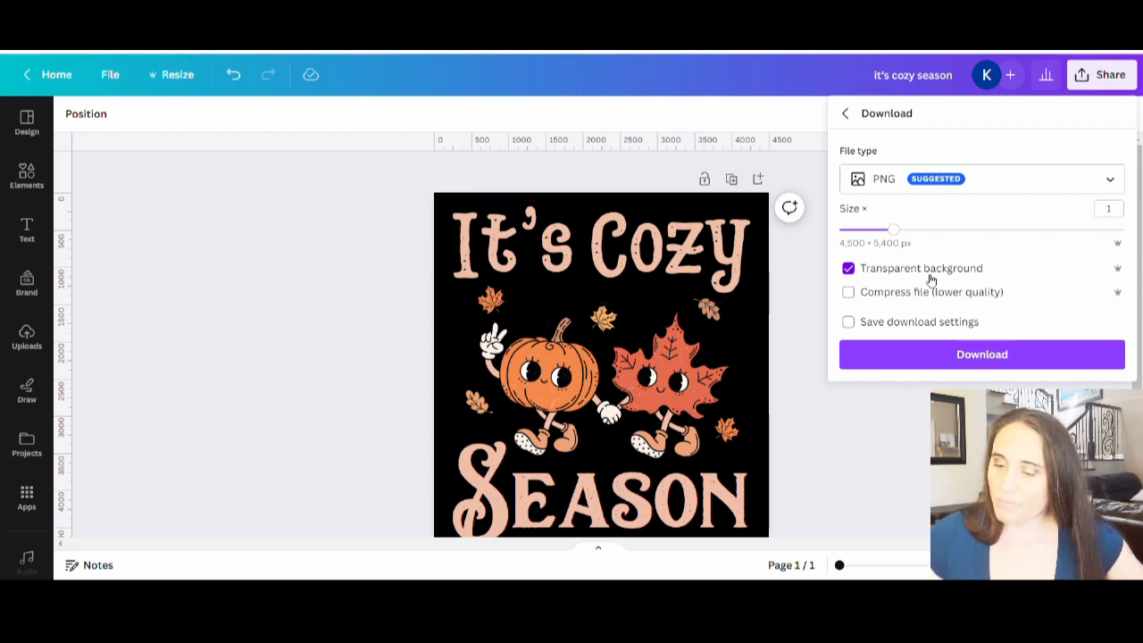
left_click(954, 361)
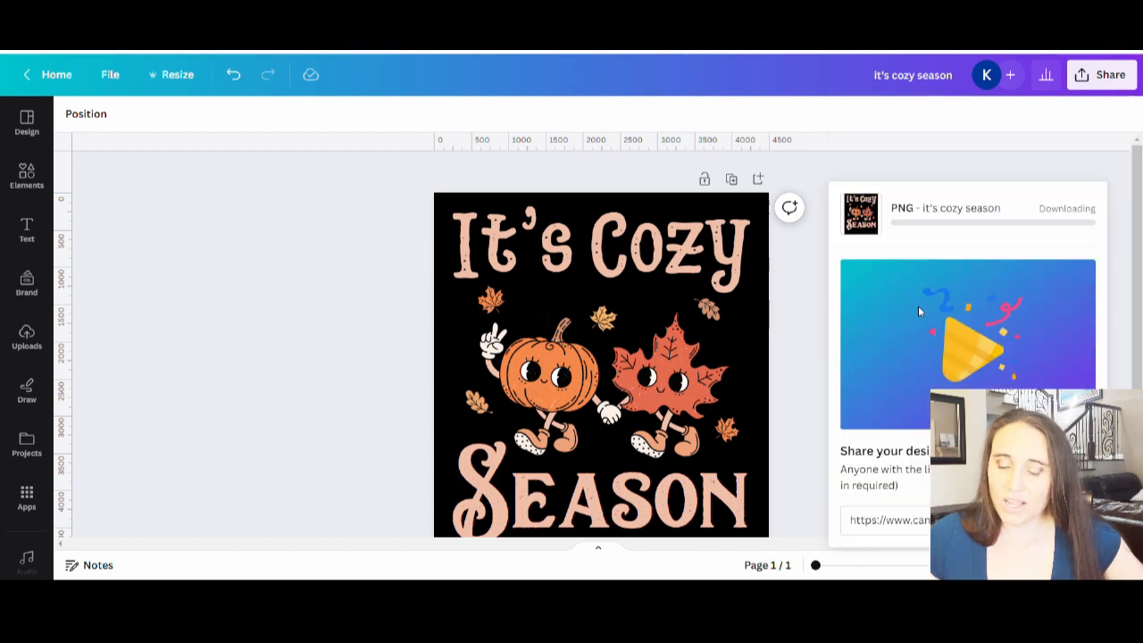